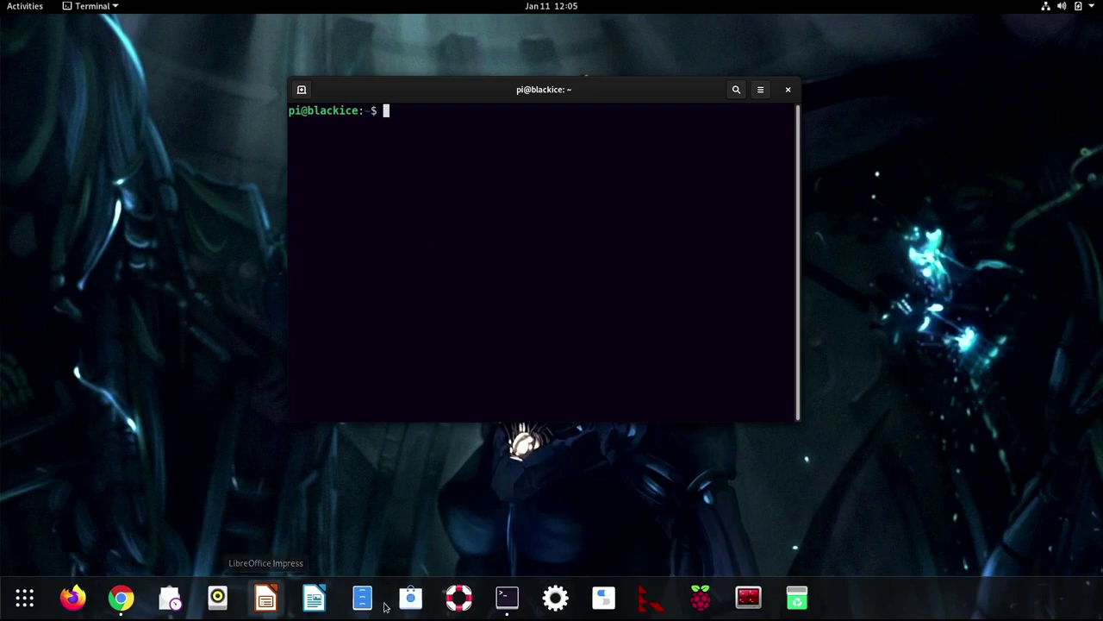
pyautogui.rightClick(433, 188)
pyautogui.click(448, 227)
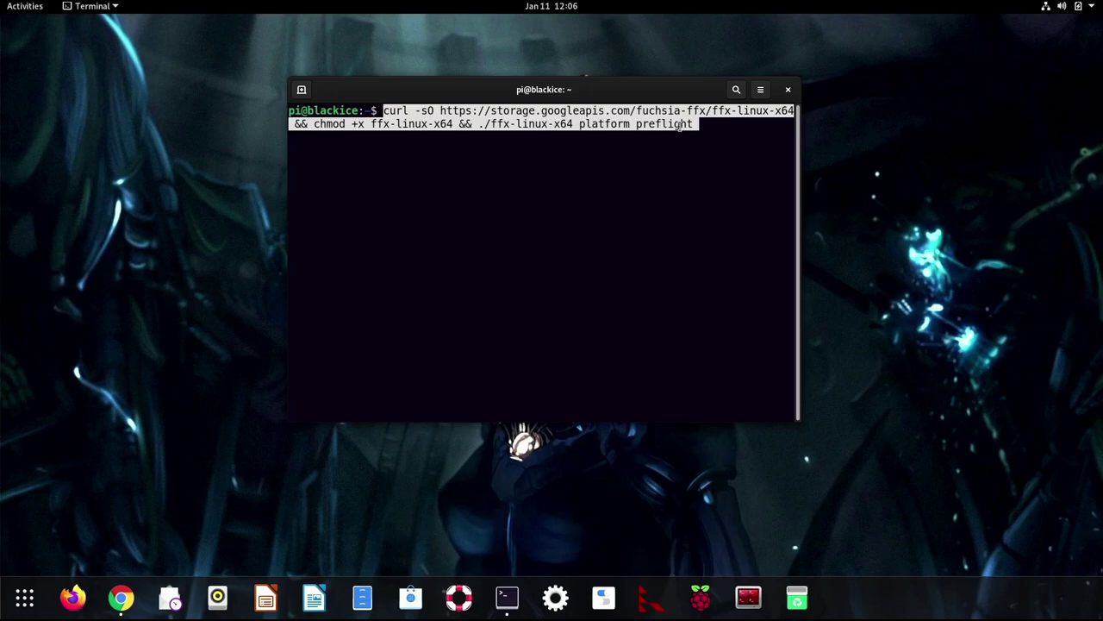
pyautogui.press('Return')
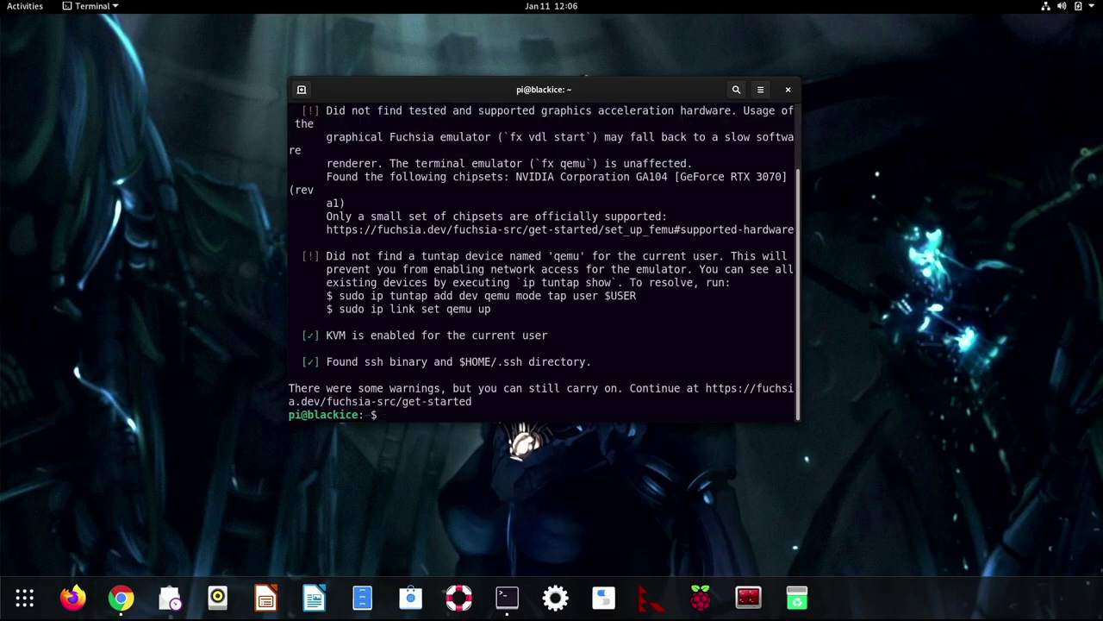
pyautogui.scroll(2, 575, 238)
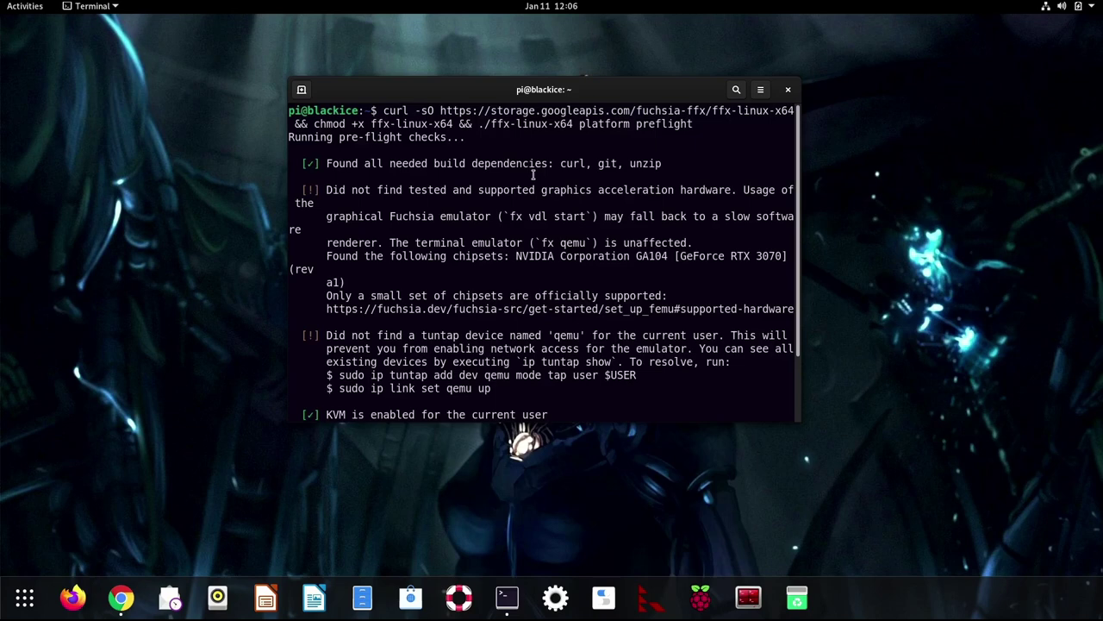
pyautogui.scroll(-2, 431, 179)
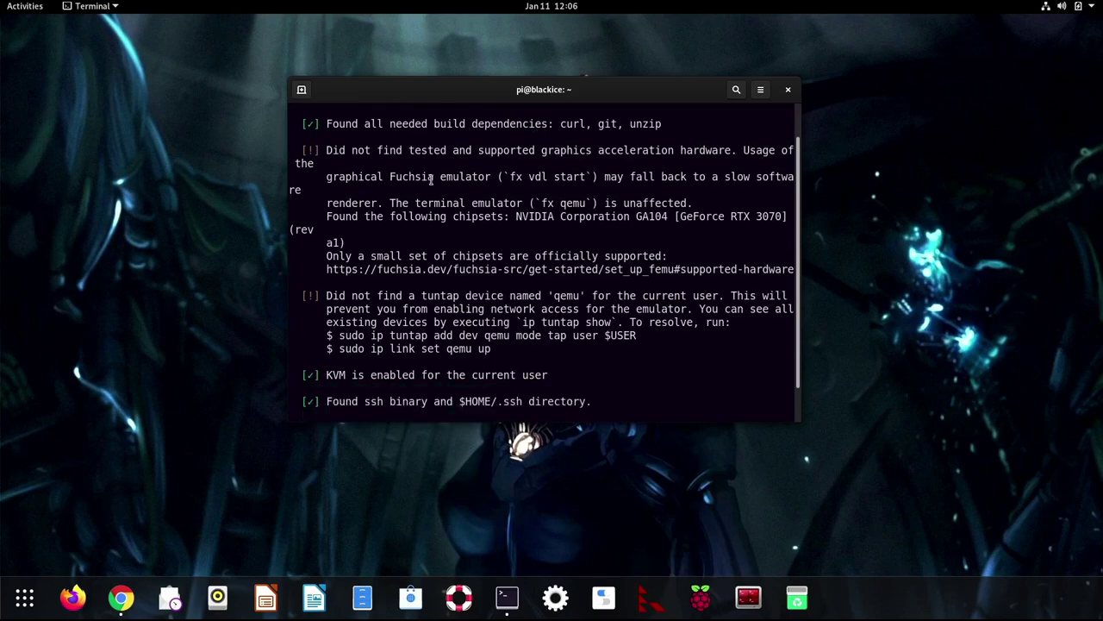
pyautogui.scroll(1, 431, 179)
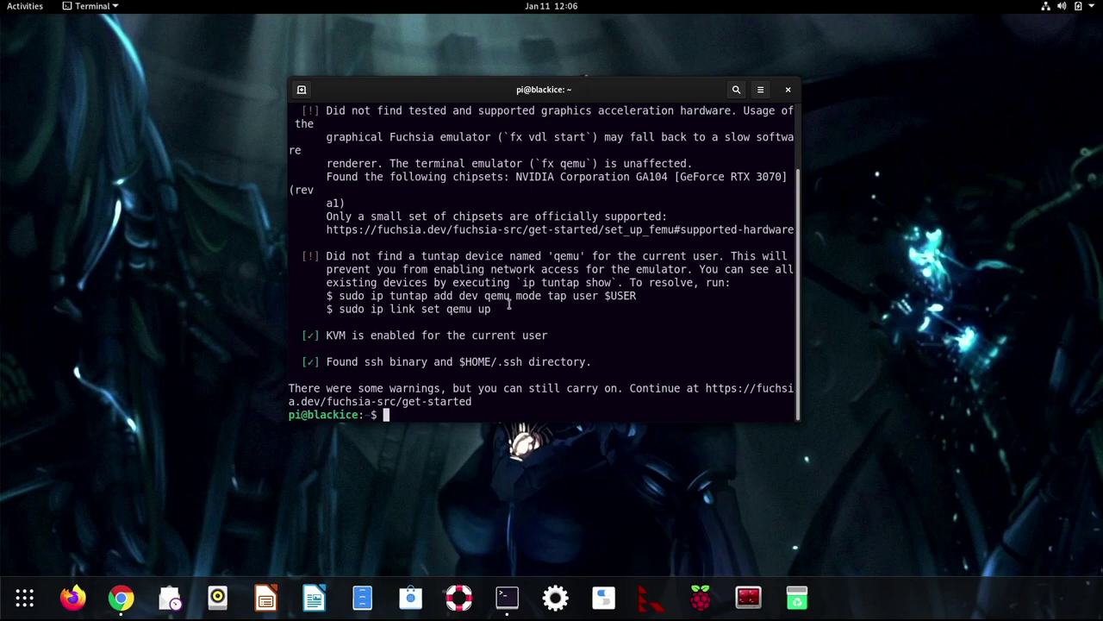
# List the network interfaces with `ip a` and look through them for a qemu device
pyautogui.write('ip a')
pyautogui.press('Return')
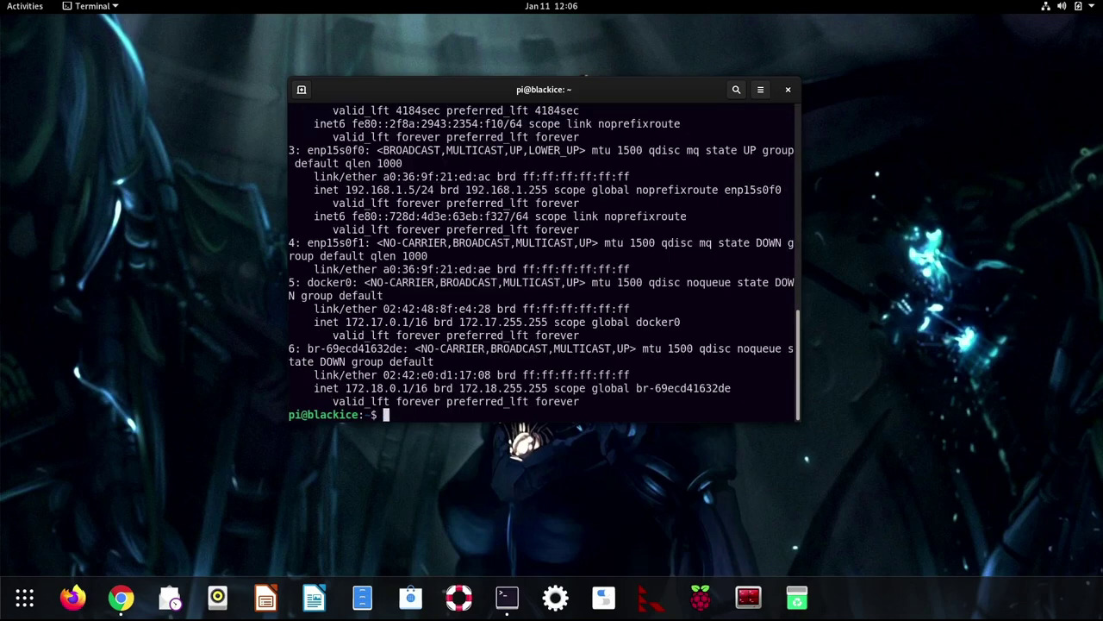
pyautogui.scroll(3, 492, 296)
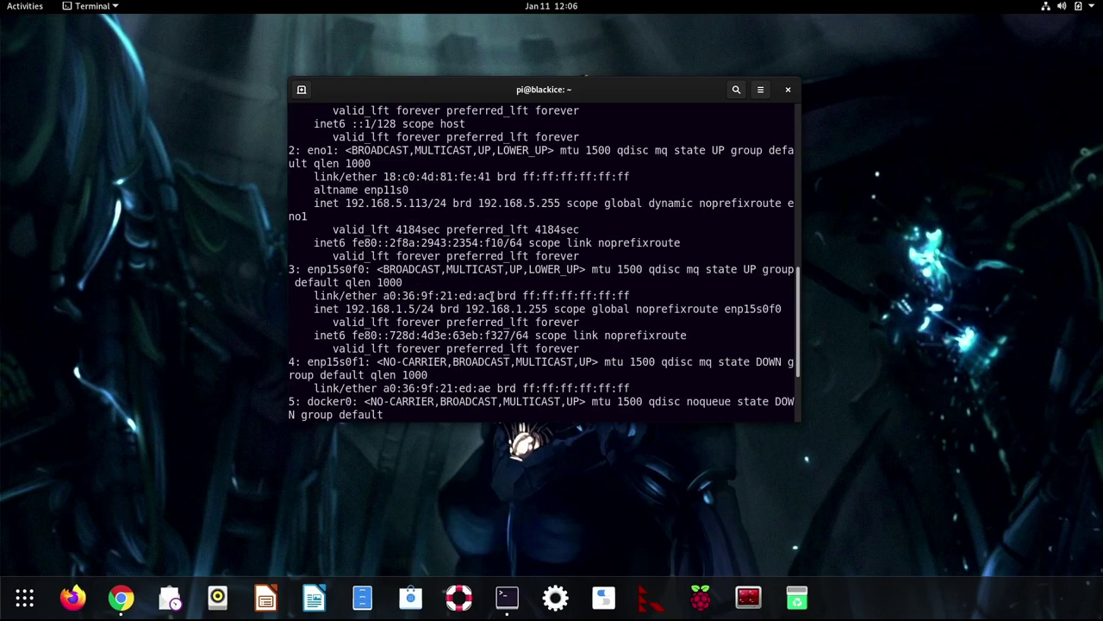
pyautogui.scroll(-2, 452, 291)
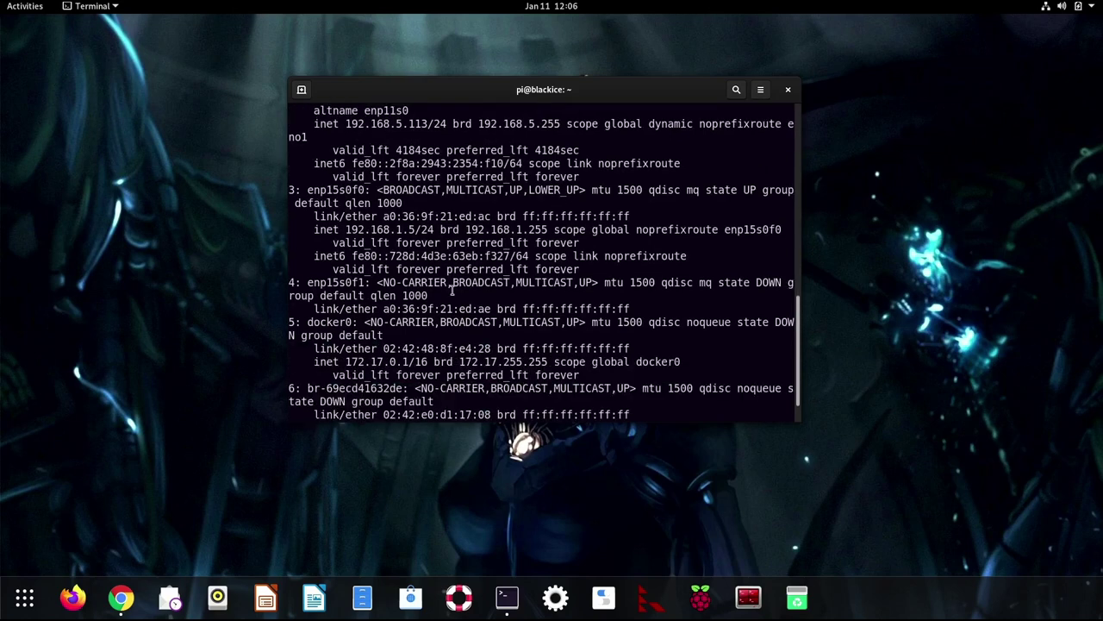
pyautogui.scroll(-1, 451, 290)
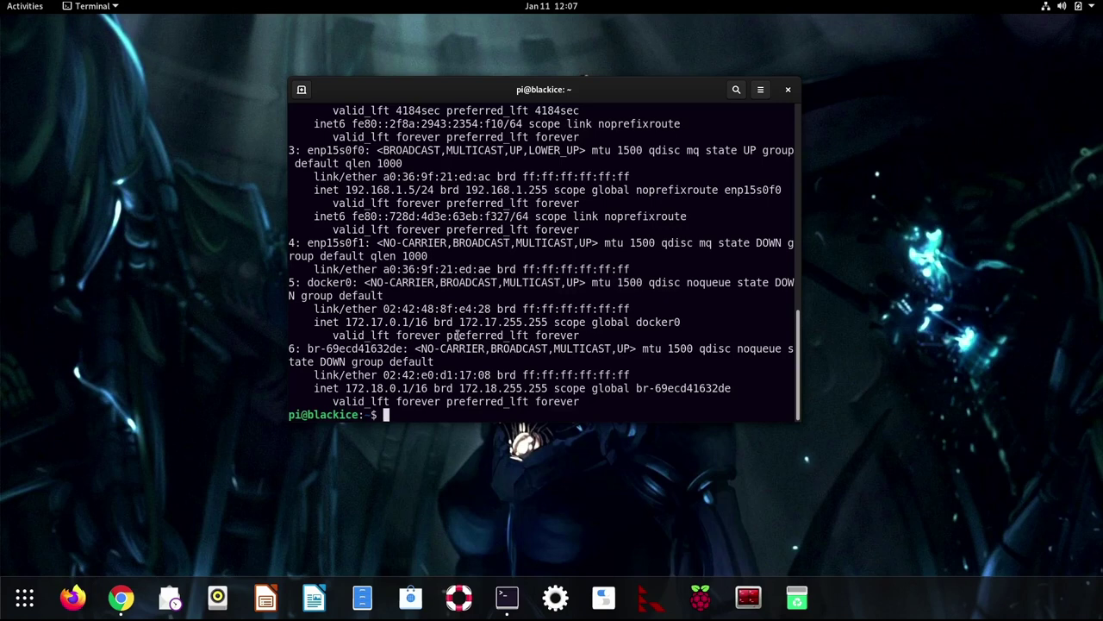
# Copy the suggested tuntap command from the preflight output and run `sudo ip tuntap add dev qemu mode tap user $USER`
pyautogui.scroll(10, 457, 335)
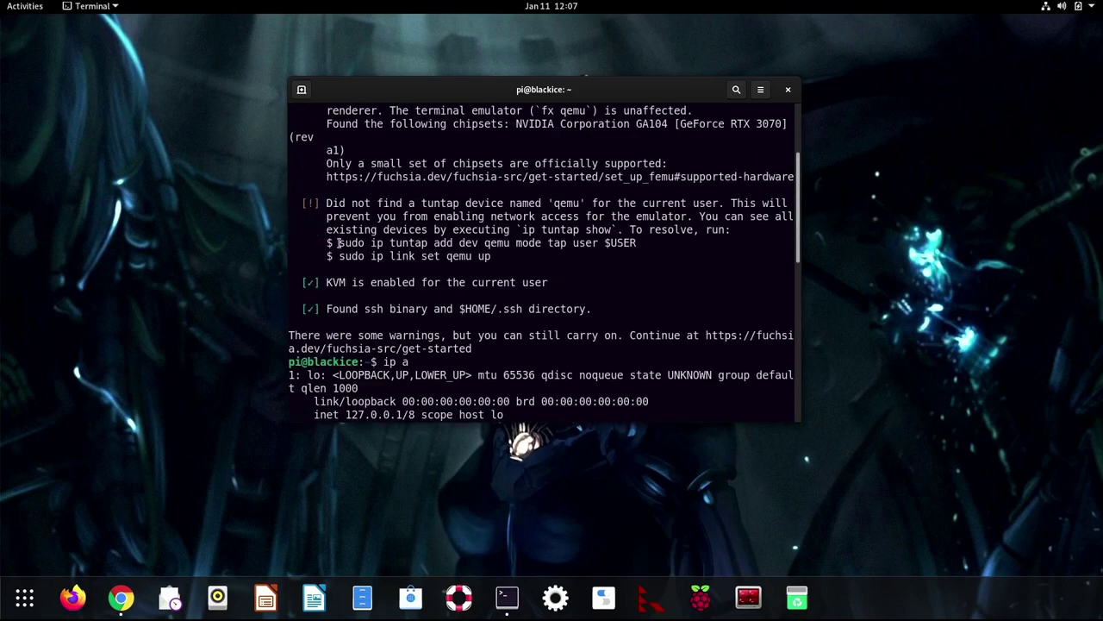
pyautogui.moveTo(339, 243); pyautogui.dragTo(638, 244)
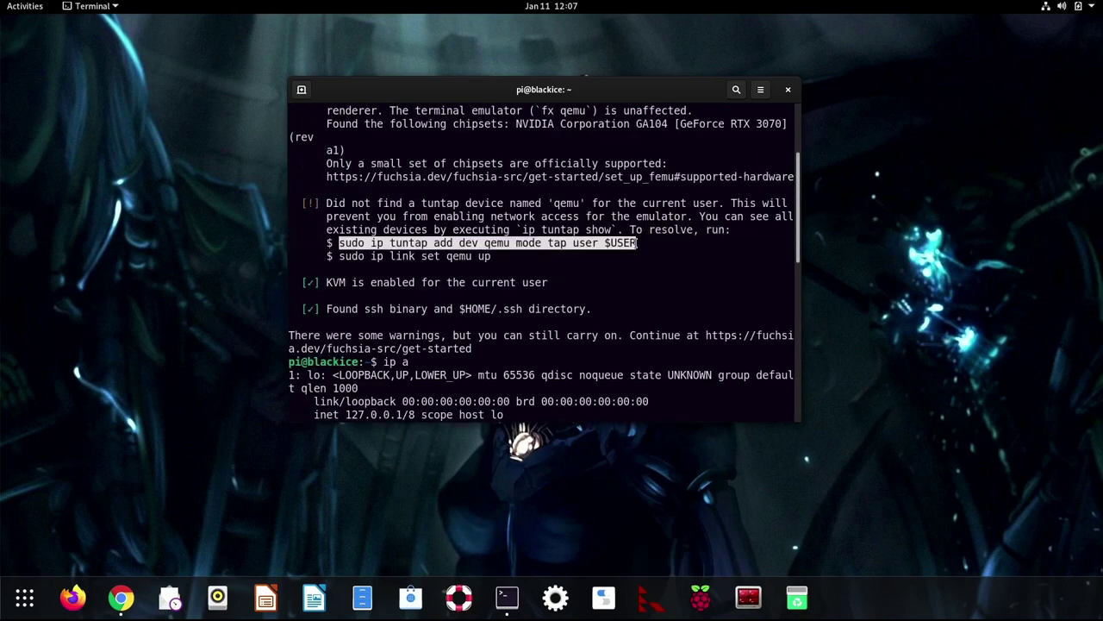
pyautogui.rightClick(564, 245)
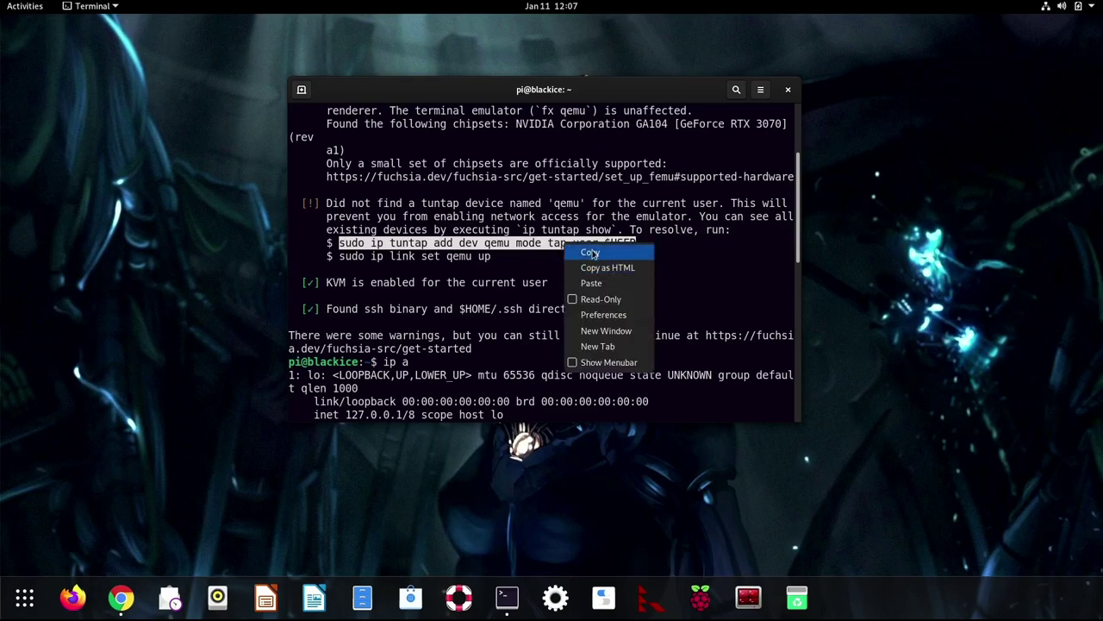
pyautogui.click(591, 252)
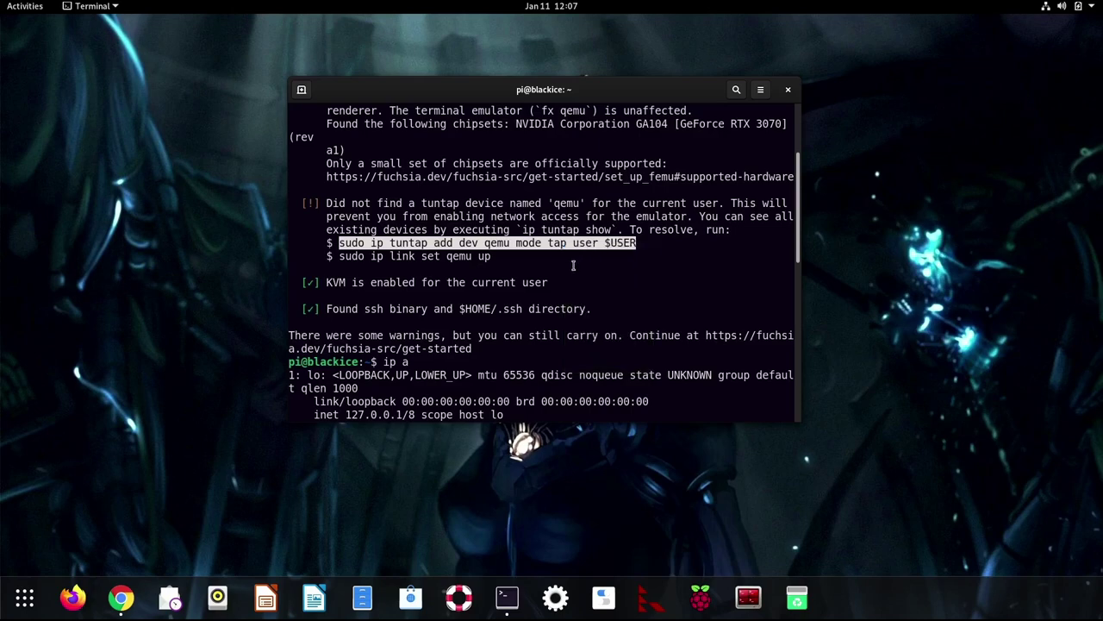
pyautogui.scroll(-4, 564, 270)
pyautogui.scroll(-2, 565, 270)
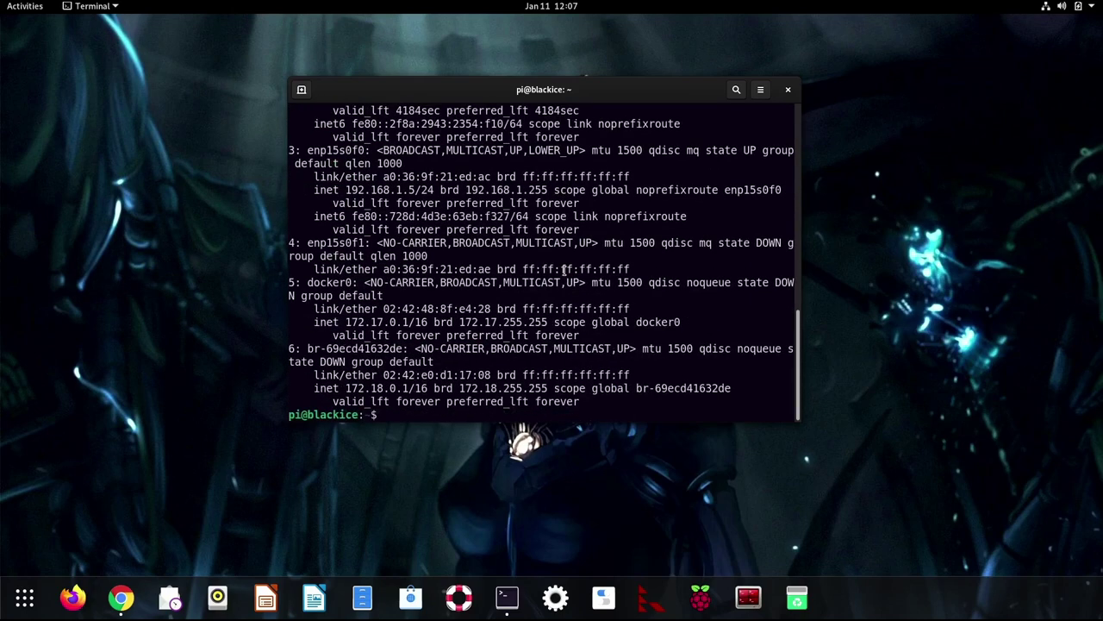
pyautogui.rightClick(560, 302)
pyautogui.click(587, 343)
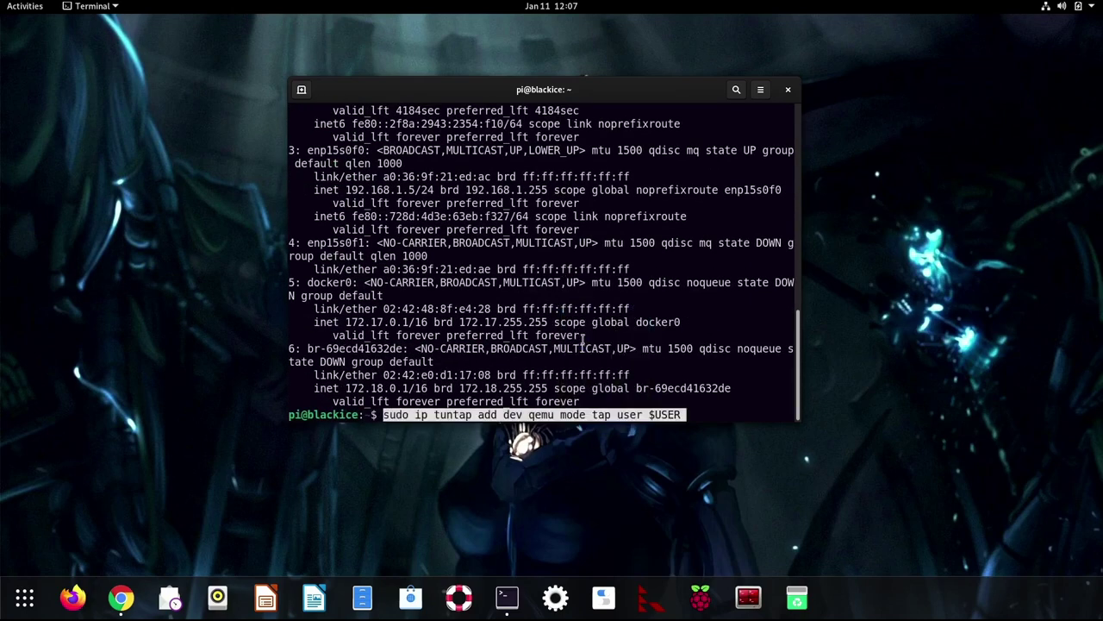
pyautogui.press('Return')
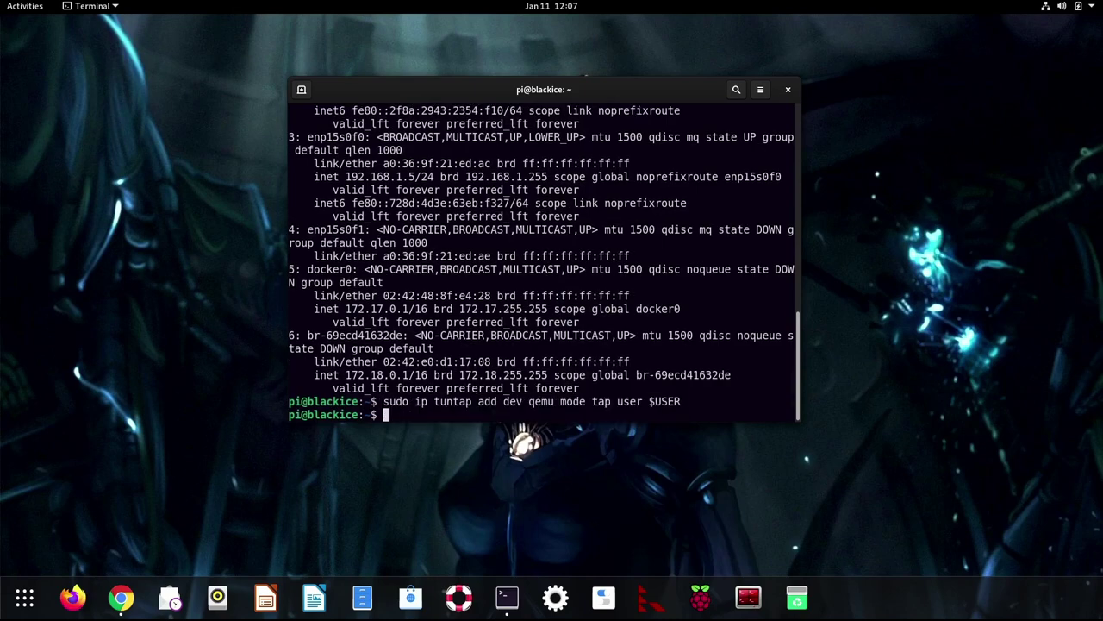
# Copy and run the suggested `sudo ip link set qemu up` command, and check the interfaces with `ip a`
pyautogui.scroll(5, 582, 337)
pyautogui.scroll(5, 582, 337)
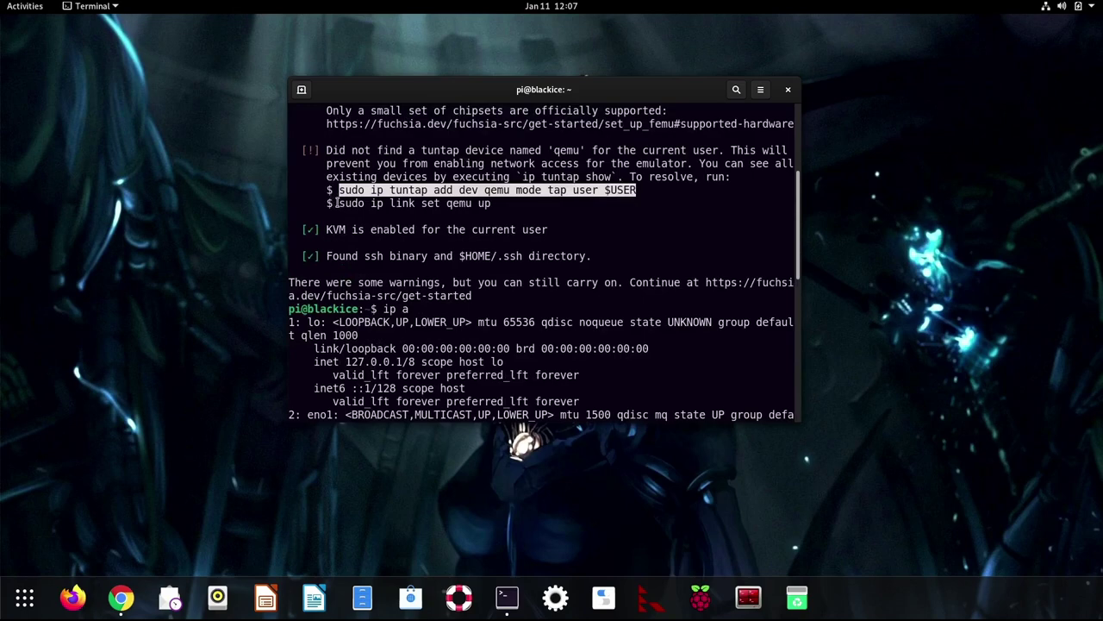
pyautogui.moveTo(336, 203); pyautogui.dragTo(489, 203)
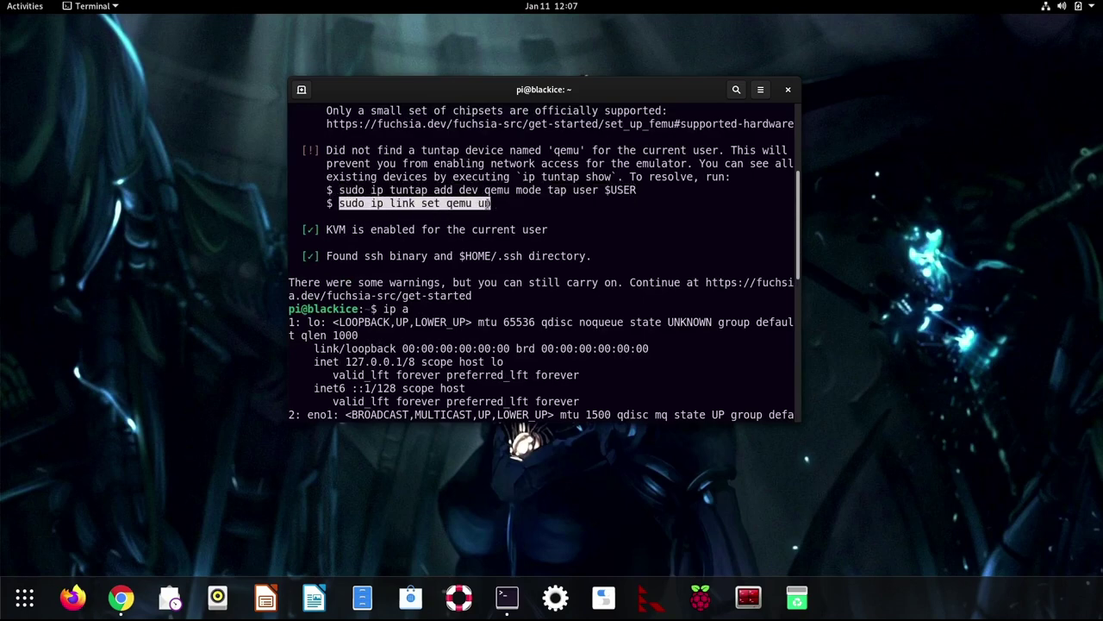
pyautogui.rightClick(489, 204)
pyautogui.click(512, 215)
pyautogui.scroll(-8, 459, 238)
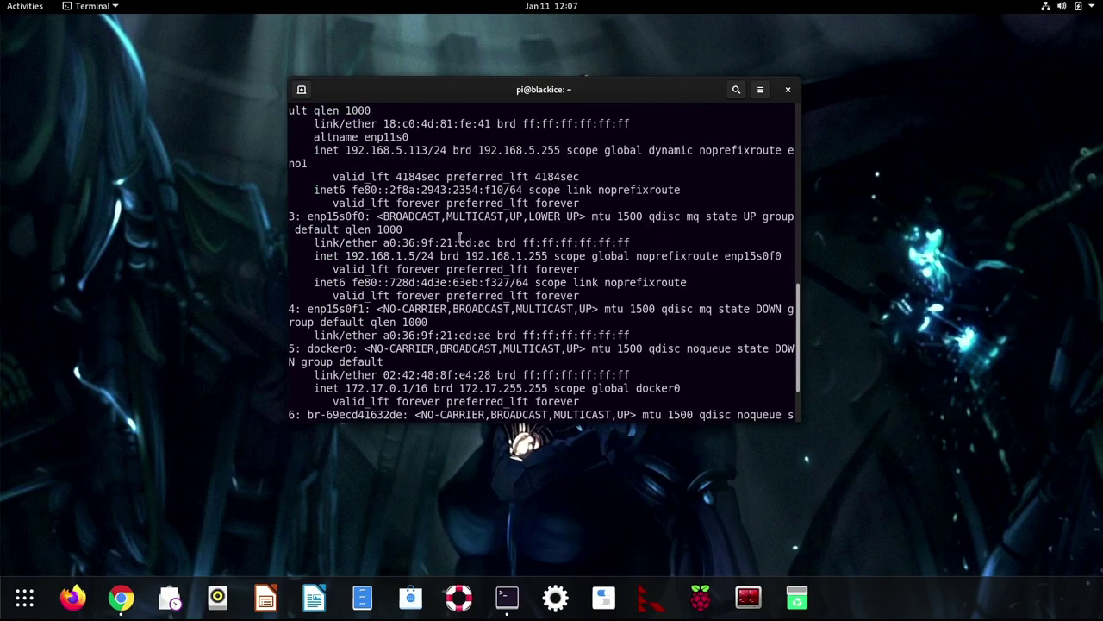
pyautogui.scroll(-2, 460, 238)
pyautogui.rightClick(473, 289)
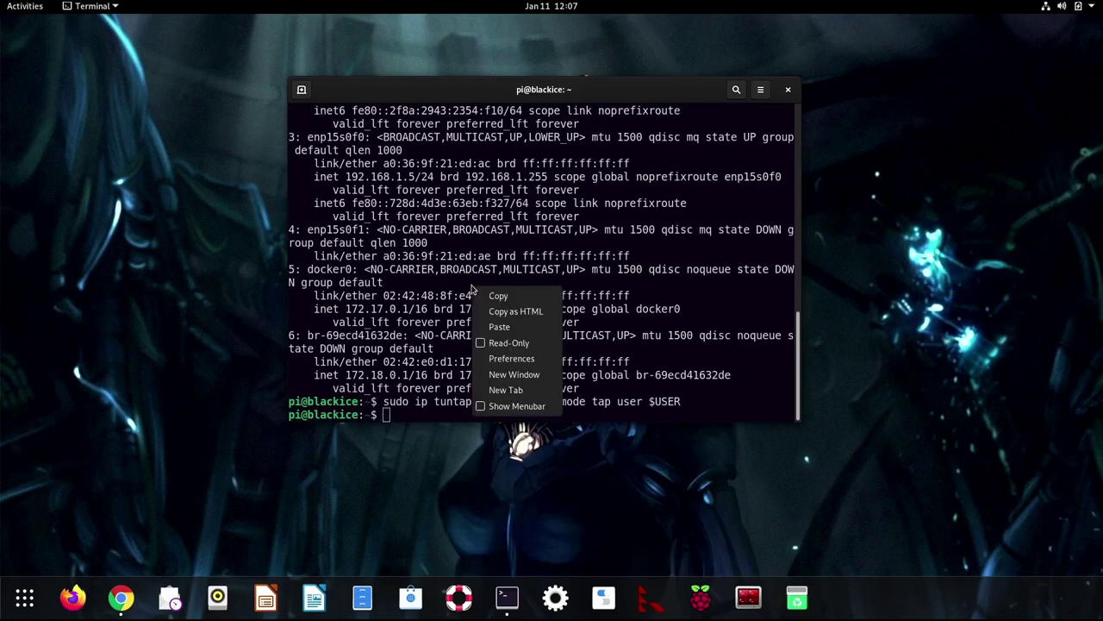
pyautogui.click(499, 328)
pyautogui.press('Return')
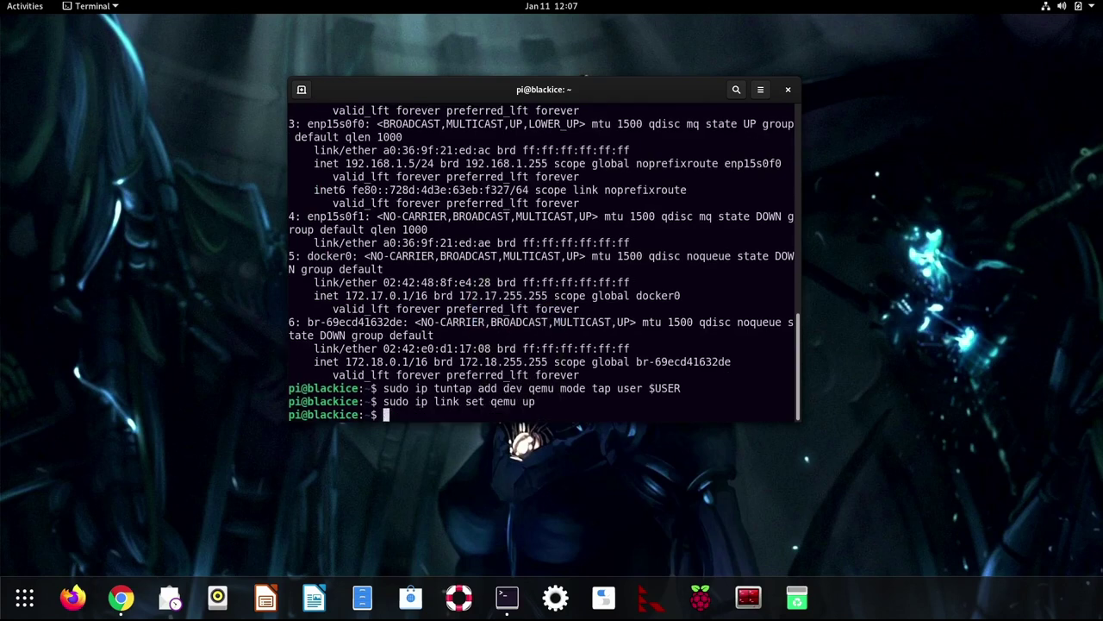
pyautogui.write('ip a')
pyautogui.press('Return')
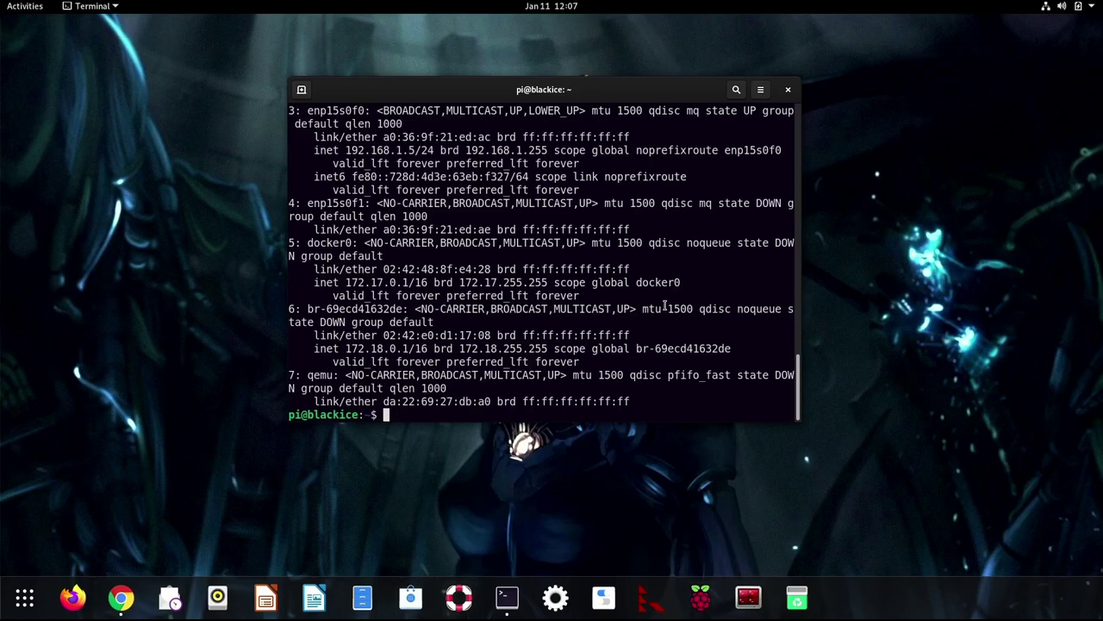
# Rerun the earlier ffx-linux-x64 platform preflight command from the shell history and review the check results
pyautogui.write('ip link set qemu up')
pyautogui.press('Up')
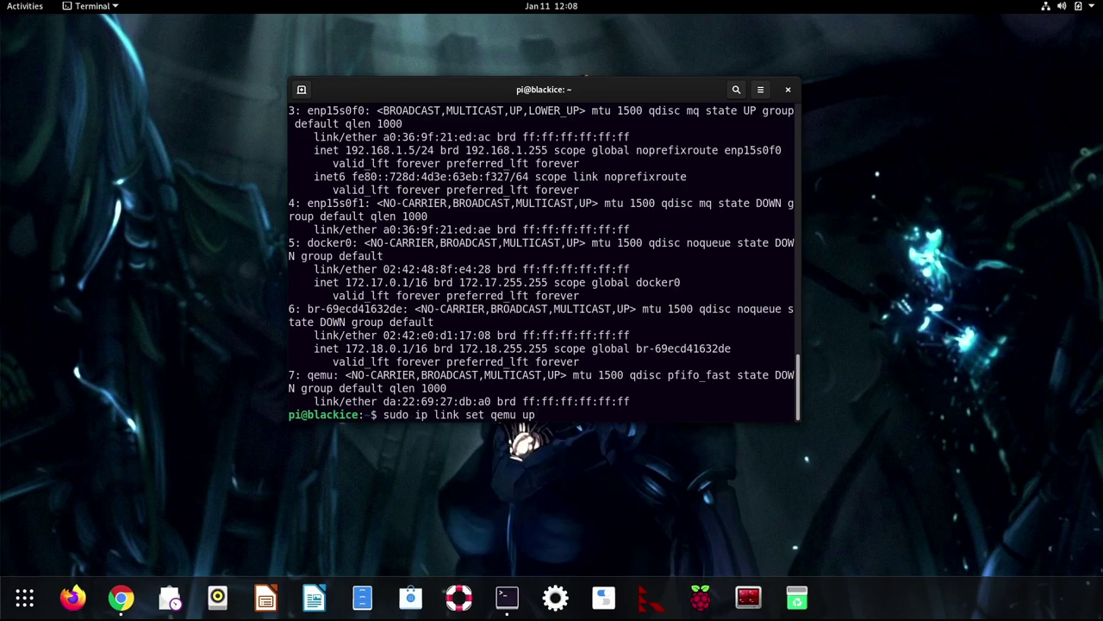
pyautogui.press('Up')
pyautogui.press('Up')
pyautogui.press('Up')
pyautogui.press('Return')
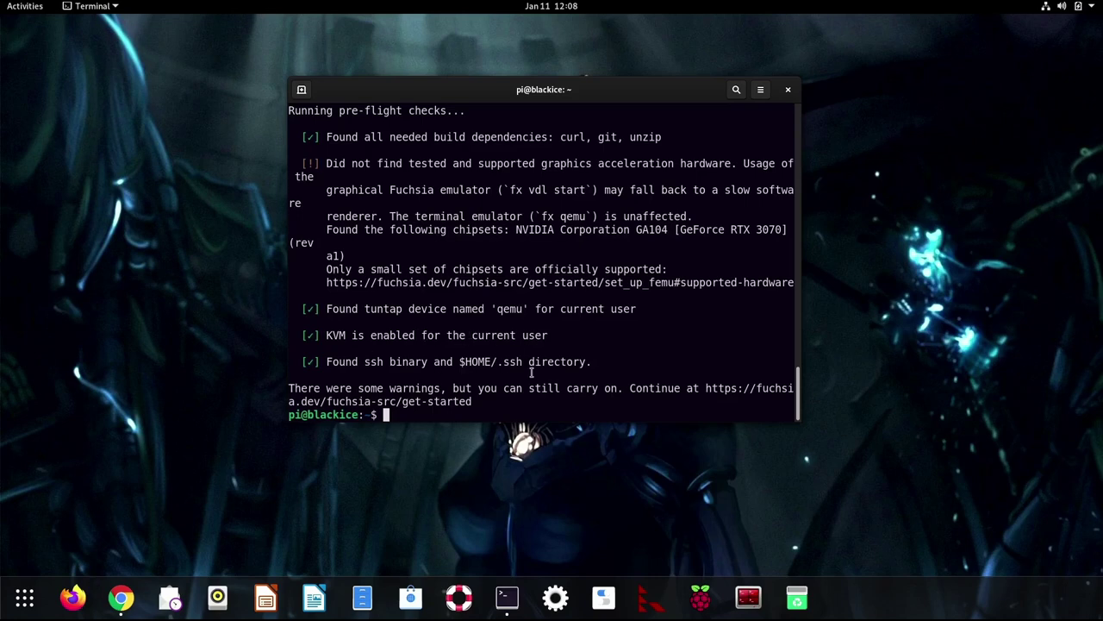
pyautogui.scroll(2, 431, 285)
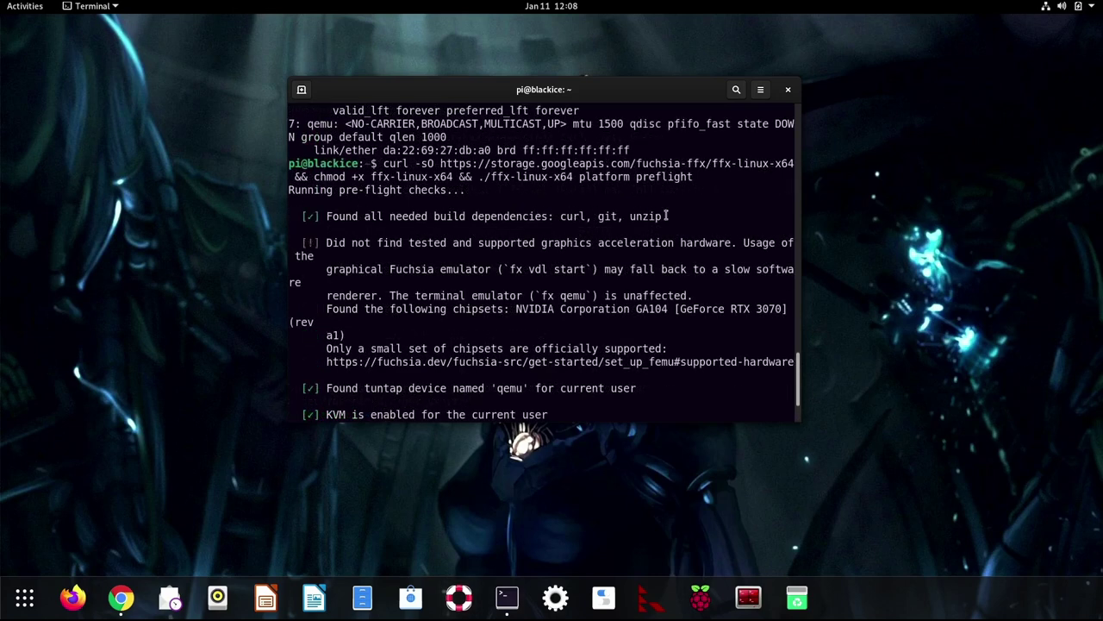
pyautogui.scroll(-2, 501, 256)
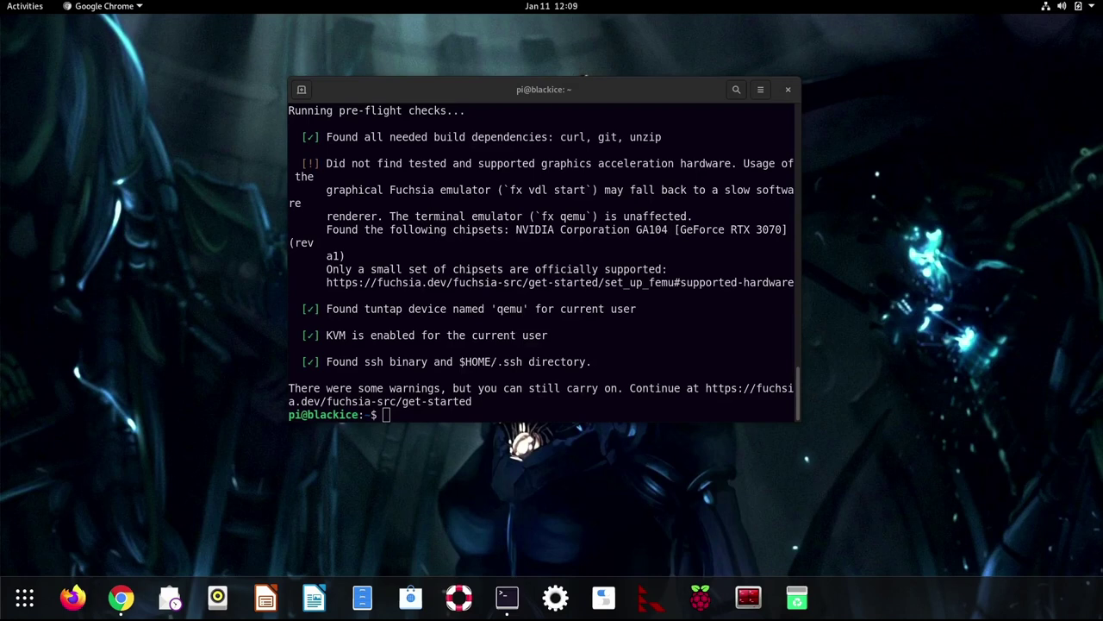
pyautogui.click(720, 317)
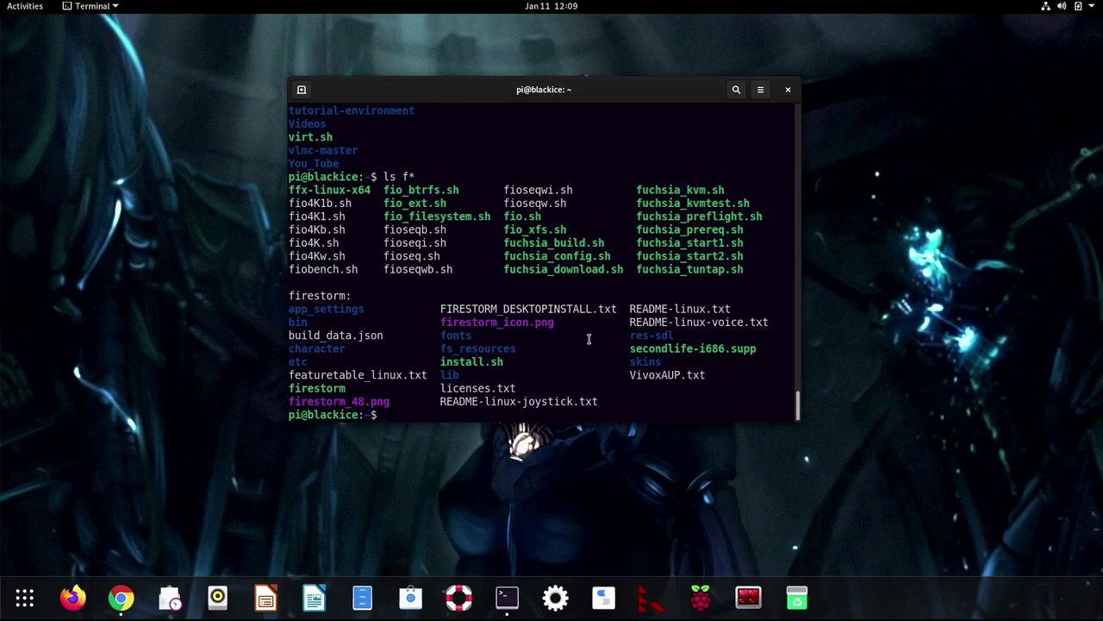
pyautogui.hotkey('ctrl', 'shift', 'v')
pyautogui.hotkey('ctrl', 'l')
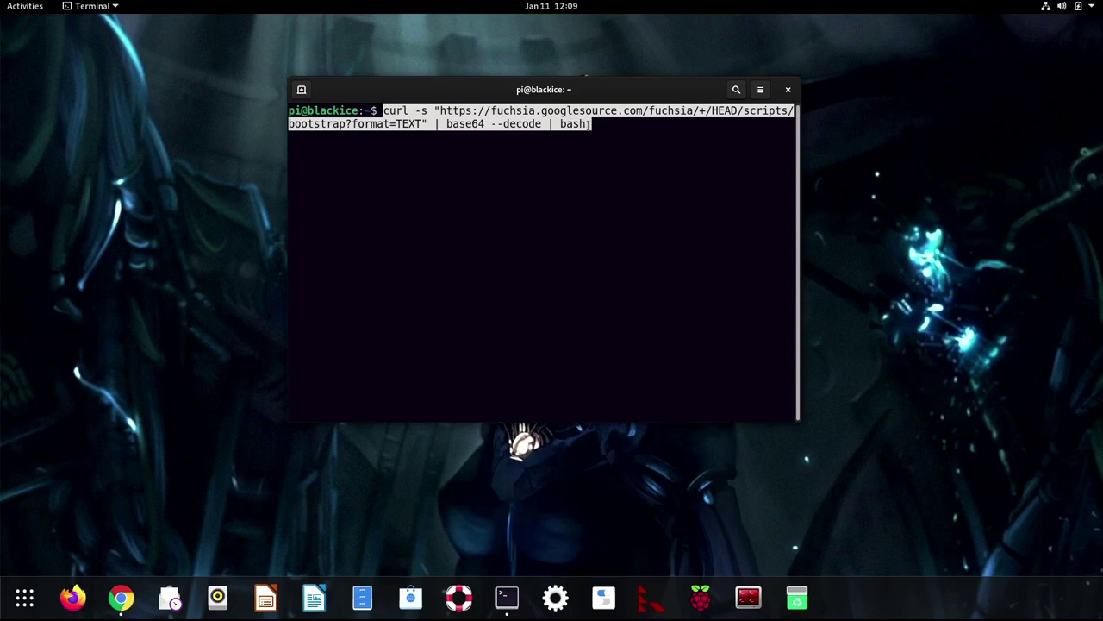
pyautogui.press('Return')
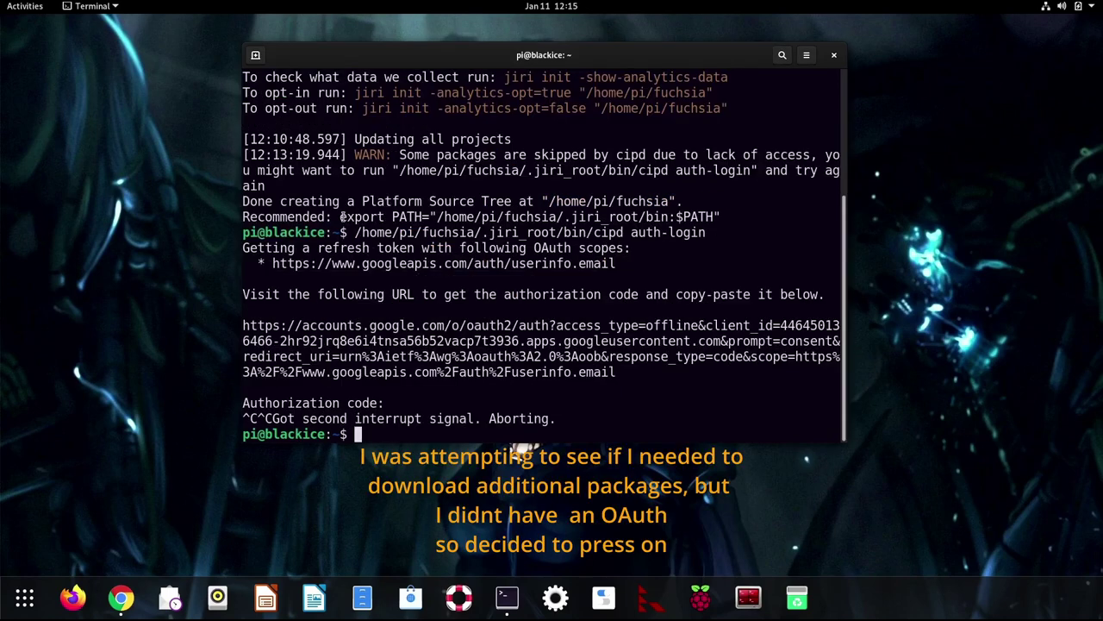
# Highlight the recommended PATH export line in the bootstrap output and open .bashrc in vi
pyautogui.moveTo(342, 217); pyautogui.dragTo(709, 216)
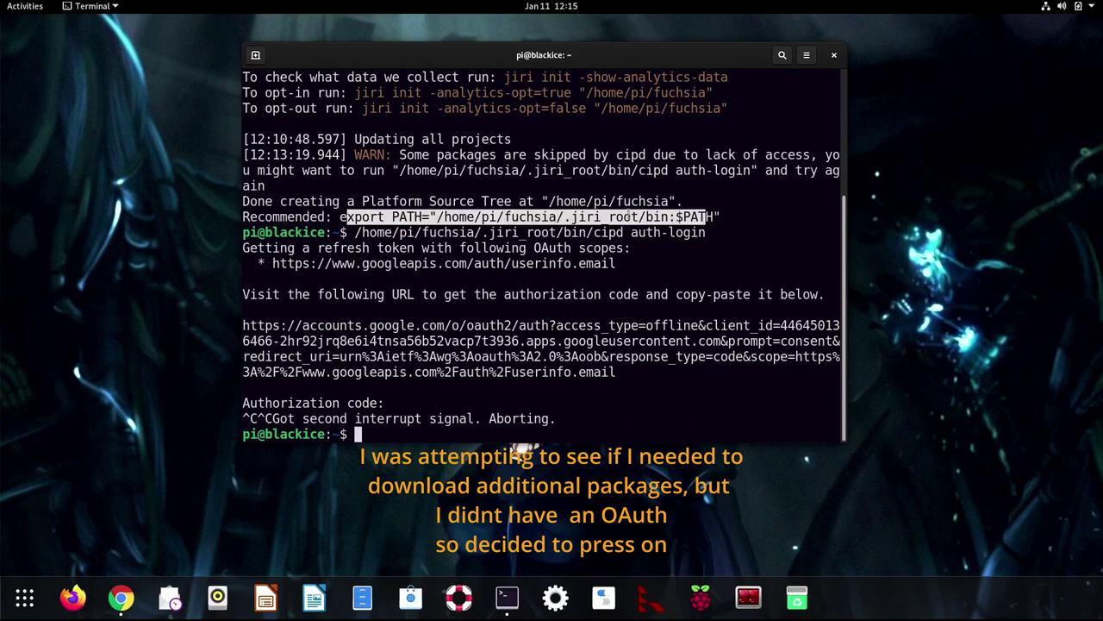
pyautogui.click(478, 431)
pyautogui.write('vu')
pyautogui.press('BackSpace')
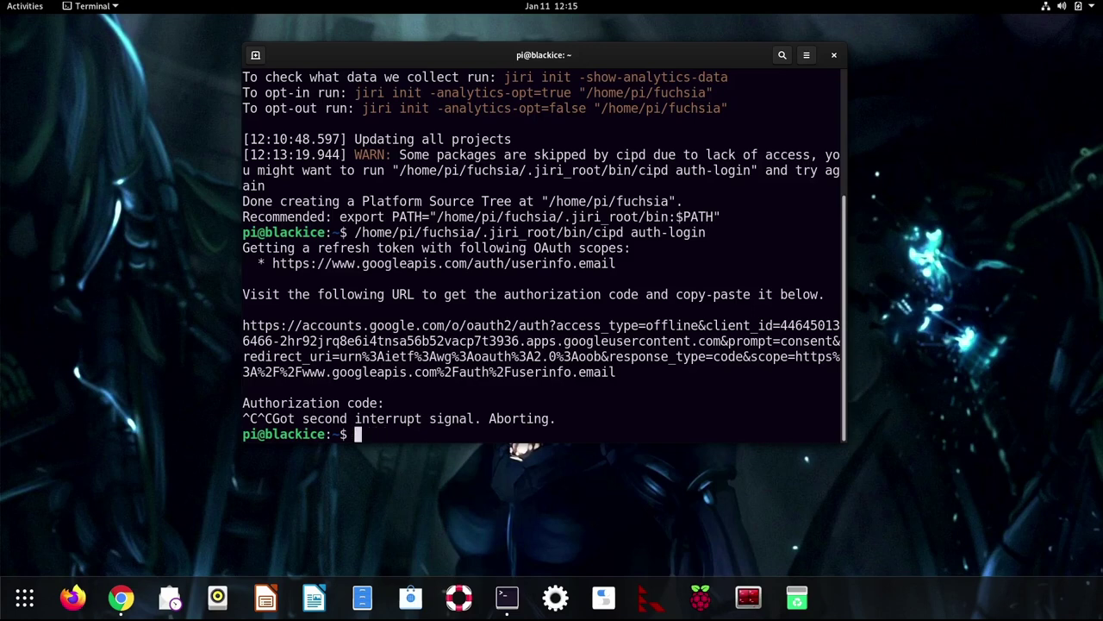
pyautogui.write('i .bashrc')
pyautogui.press('Return')
# Examine the Fuchsia PATH export and fx-env.sh source lines at the end of .bashrc, and write and quit the file
pyautogui.press('End')
pyautogui.press('Return')
pyautogui.press('Up')
pyautogui.press('Right')
pyautogui.press('Right')
pyautogui.press('Right')
pyautogui.press('Right')
pyautogui.press('Right')
pyautogui.press('Right')
pyautogui.press('Right')
pyautogui.press('Right')
pyautogui.press('Right')
pyautogui.press('Right')
pyautogui.press('Right')
pyautogui.press('Right')
pyautogui.press('Right')
pyautogui.press('Right')
pyautogui.press('Down')
pyautogui.press('Up')
pyautogui.press('Down')
pyautogui.press('Up')
pyautogui.press('Right')
pyautogui.press('Right')
pyautogui.press('Right')
pyautogui.press('Right')
pyautogui.press('Right')
pyautogui.press('Right')
pyautogui.press('Right')
pyautogui.press('Right')
pyautogui.press('Right')
pyautogui.press('Right')
pyautogui.press('Right')
pyautogui.press('Right')
pyautogui.press('Right')
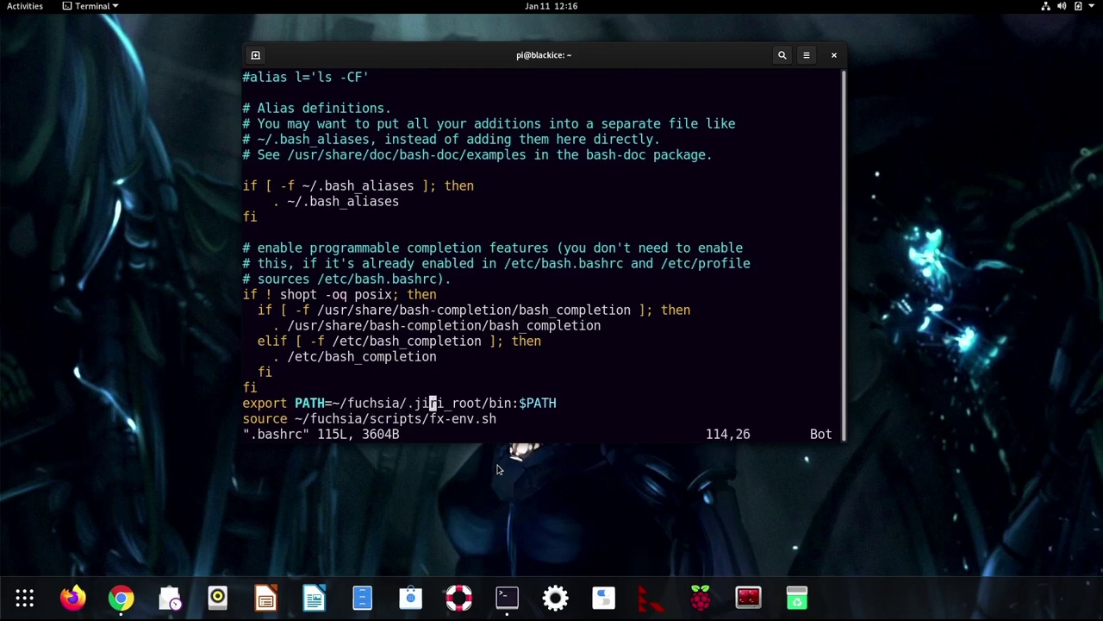
pyautogui.press('Right')
pyautogui.press('Right')
pyautogui.press('Right')
pyautogui.press('Right')
pyautogui.press('Right')
pyautogui.press('Right')
pyautogui.press('Right')
pyautogui.press('Right')
pyautogui.press('Right')
pyautogui.press('Right')
pyautogui.press('Down')
pyautogui.write(':wq')
pyautogui.press('Return')
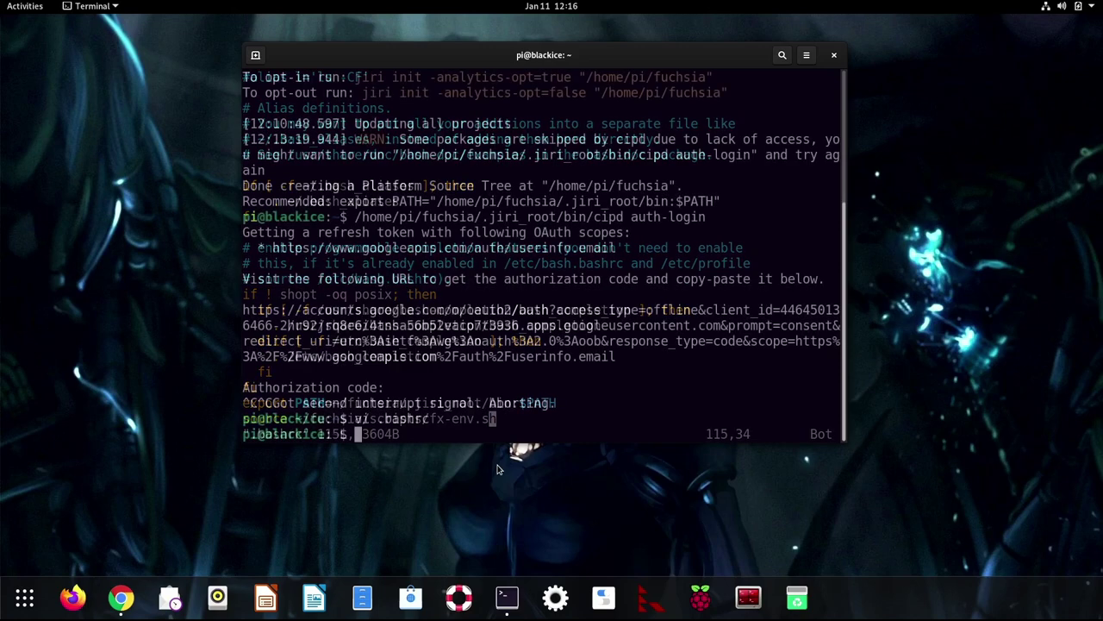
# Change into the fuchsia directory with `cd fuchsia`
pyautogui.write('cd f')
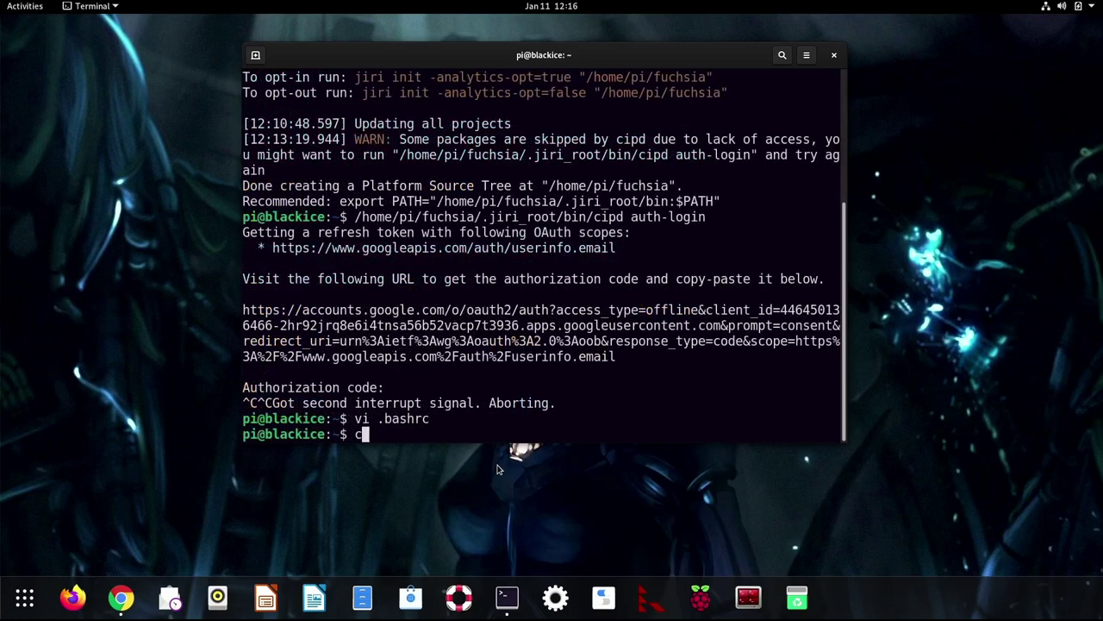
pyautogui.write('uchsia')
pyautogui.press('Return')
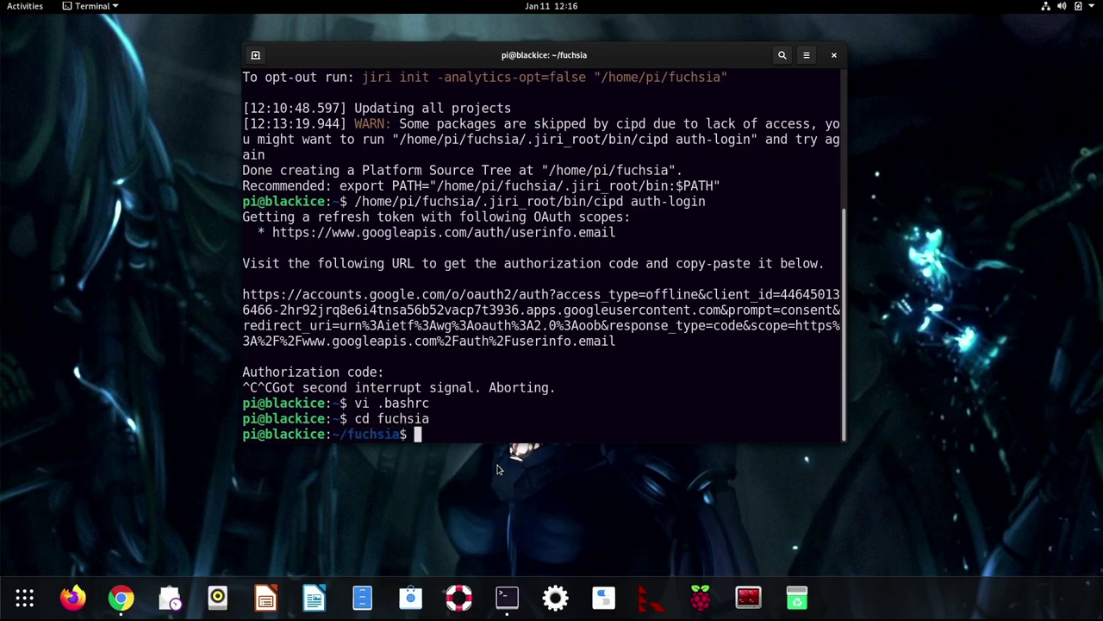
# Display the fx command help with `fx help`, and change back into the source tree with `cd fuchsia`
pyautogui.write('fx help')
pyautogui.press('Return')
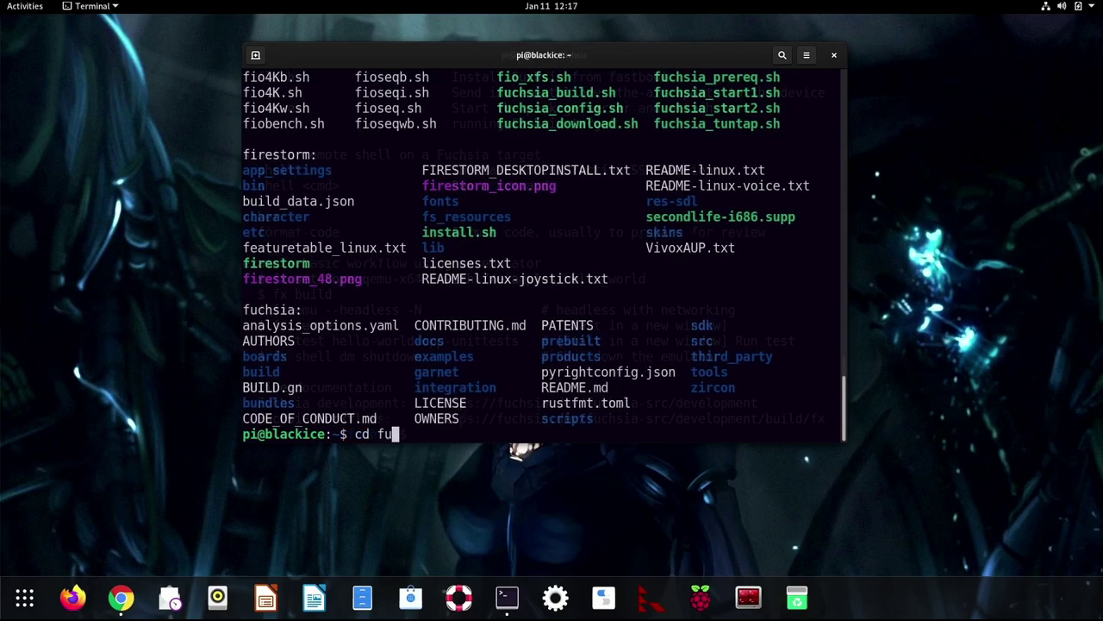
pyautogui.write('chsia')
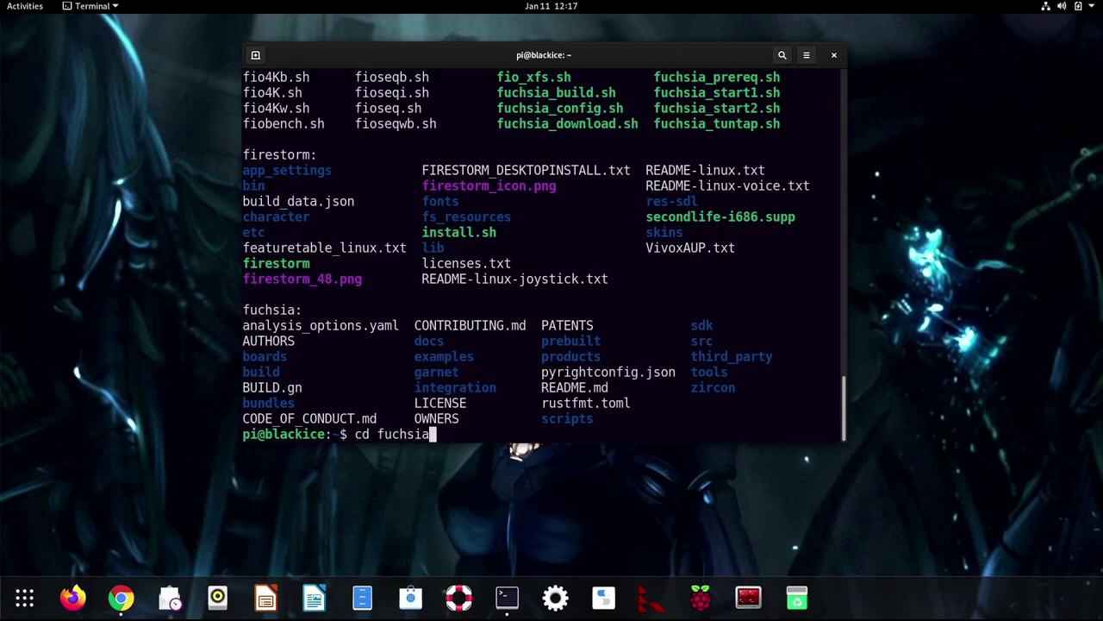
pyautogui.press('Return')
# Display the jiri command help with `jiri help`
pyautogui.write('jiri')
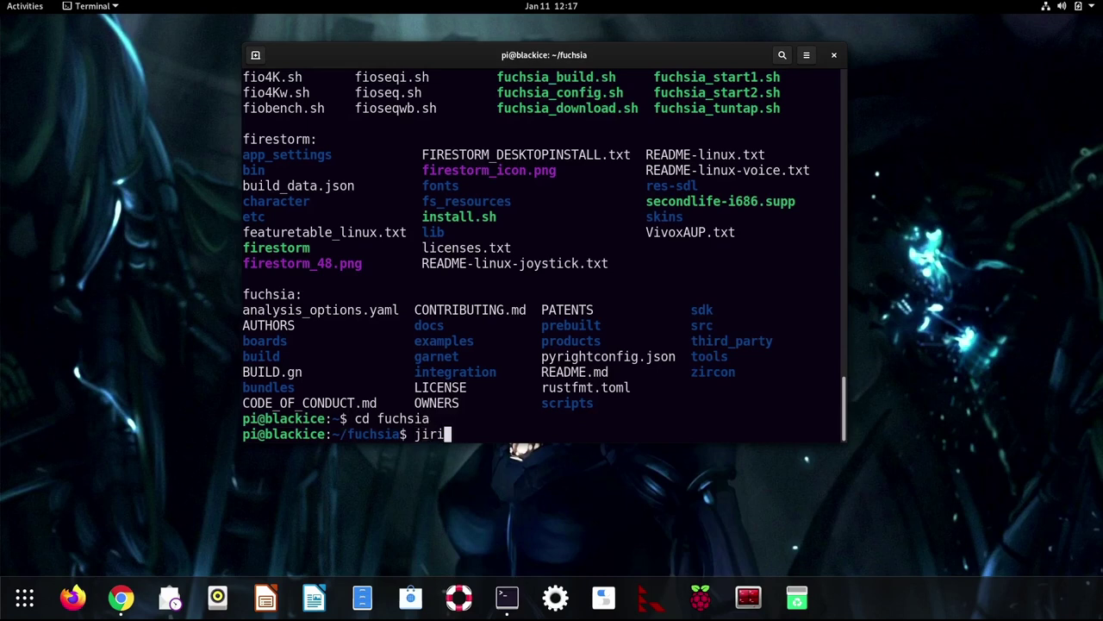
pyautogui.write(' -hel')
pyautogui.press('BackSpace')
pyautogui.press('BackSpace')
pyautogui.press('BackSpace')
pyautogui.press('BackSpace')
pyautogui.write('help')
pyautogui.press('Return')
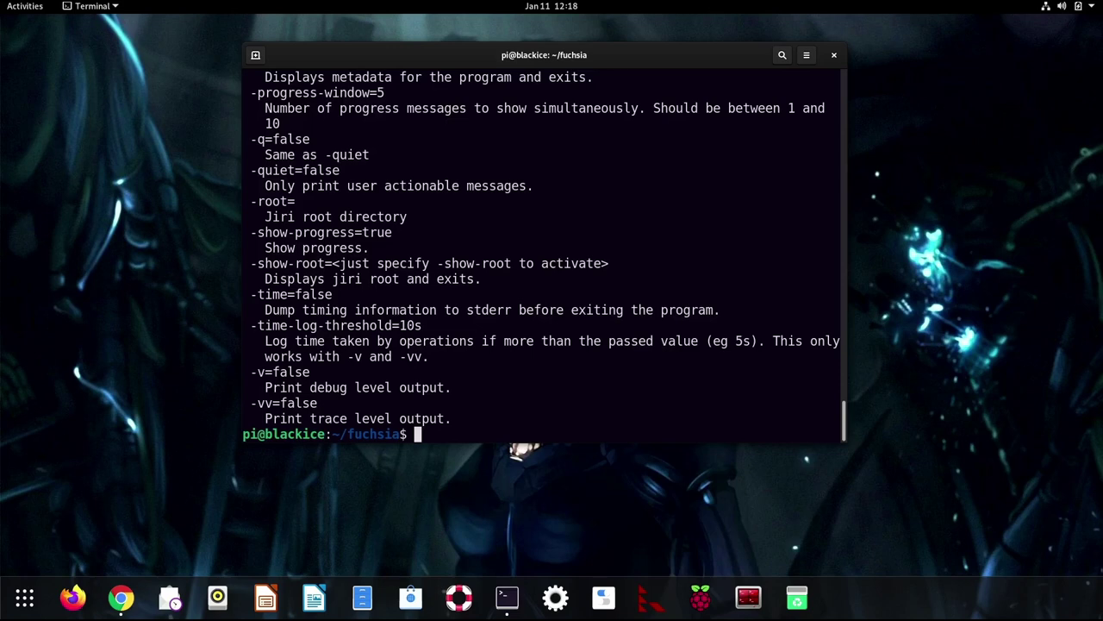
# Enter `fx set core.qemu-x64` at the prompt without running it, and cut it back to `fx set`
pyautogui.hotkey('alt', 'Tab')
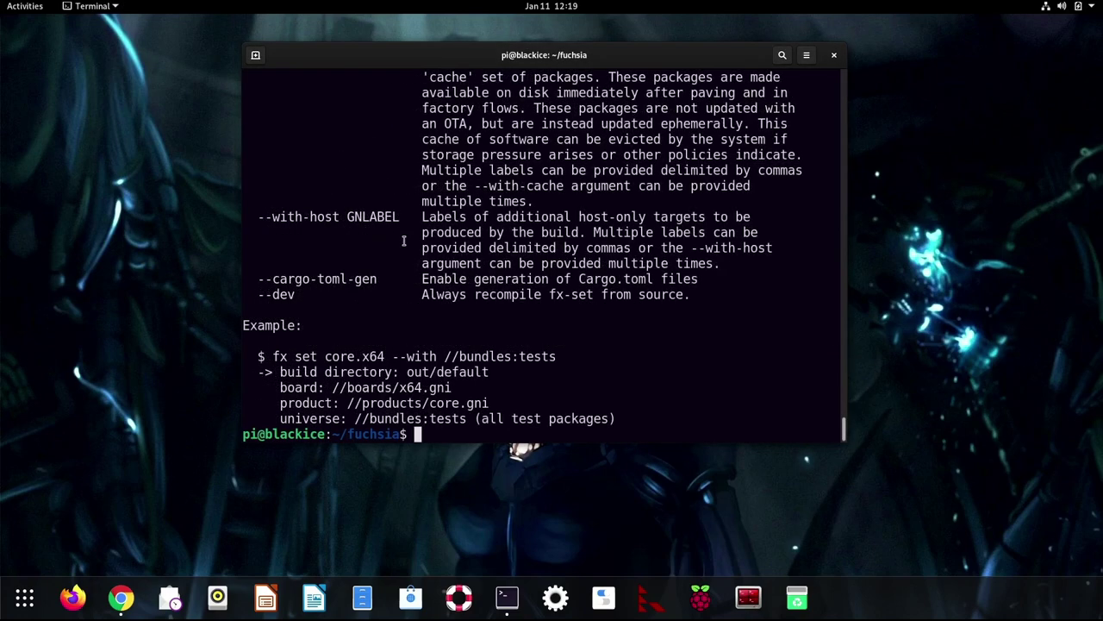
pyautogui.write('fx set core.q')
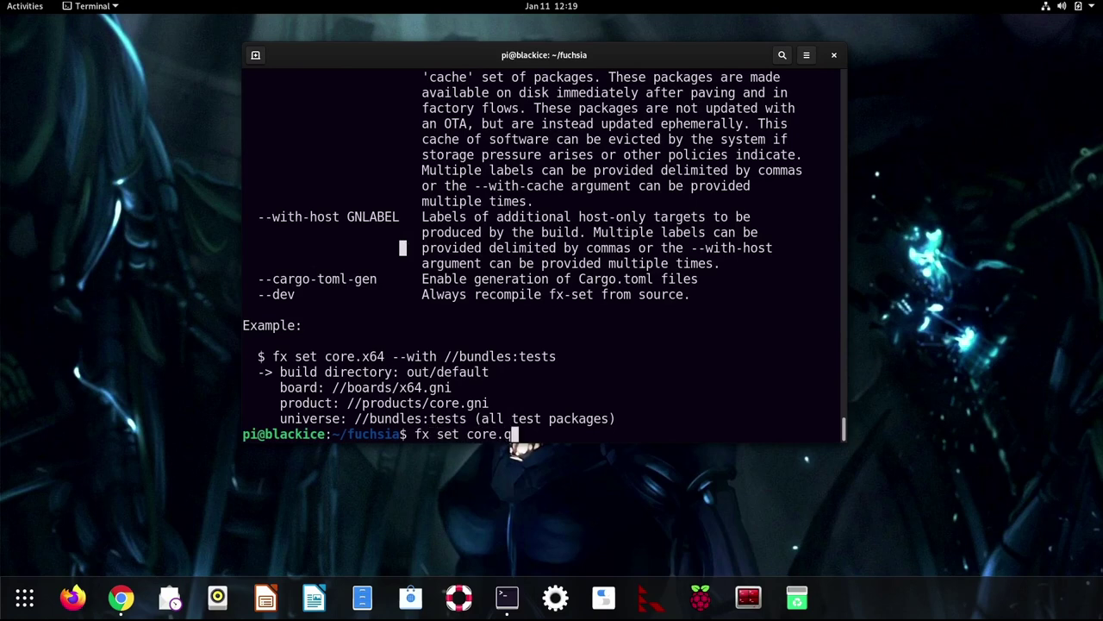
pyautogui.write('emu-x64')
pyautogui.press('BackSpace')
pyautogui.press('BackSpace')
pyautogui.press('BackSpace')
pyautogui.press('BackSpace')
pyautogui.press('BackSpace')
pyautogui.press('BackSpace')
pyautogui.press('BackSpace')
pyautogui.press('BackSpace')
pyautogui.press('BackSpace')
pyautogui.press('BackSpace')
pyautogui.press('BackSpace')
pyautogui.press('BackSpace')
pyautogui.press('BackSpace')
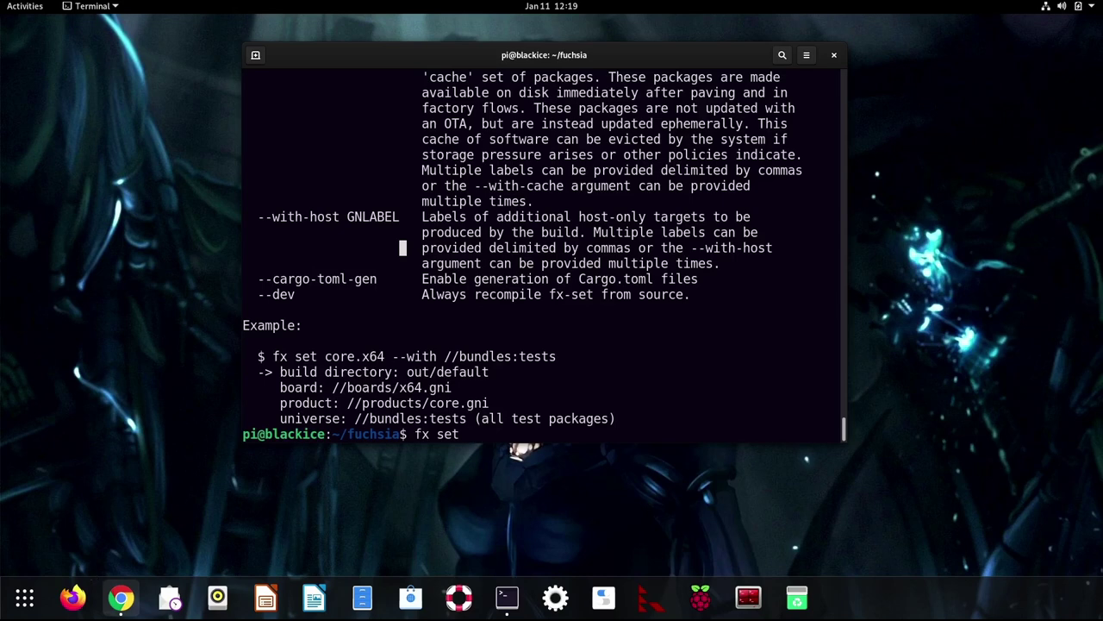
pyautogui.click(120, 597)
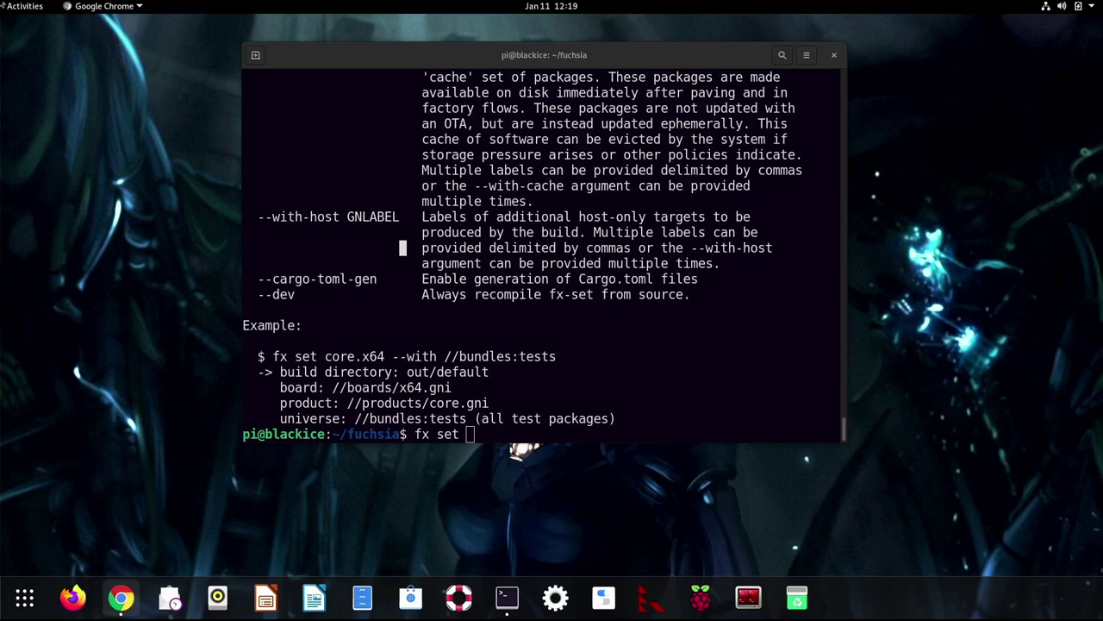
pyautogui.moveTo(2, 5)
pyautogui.click(739, 231)
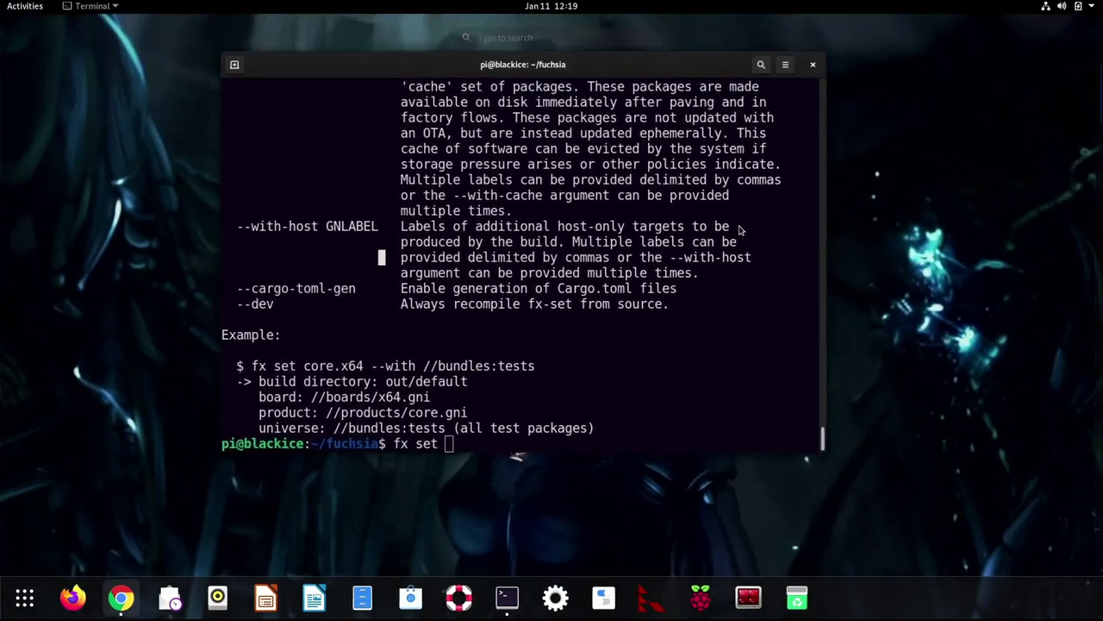
# Complete the build configuration command as `fx set workstation.qemu-x64 --release` and run it
pyautogui.write('works')
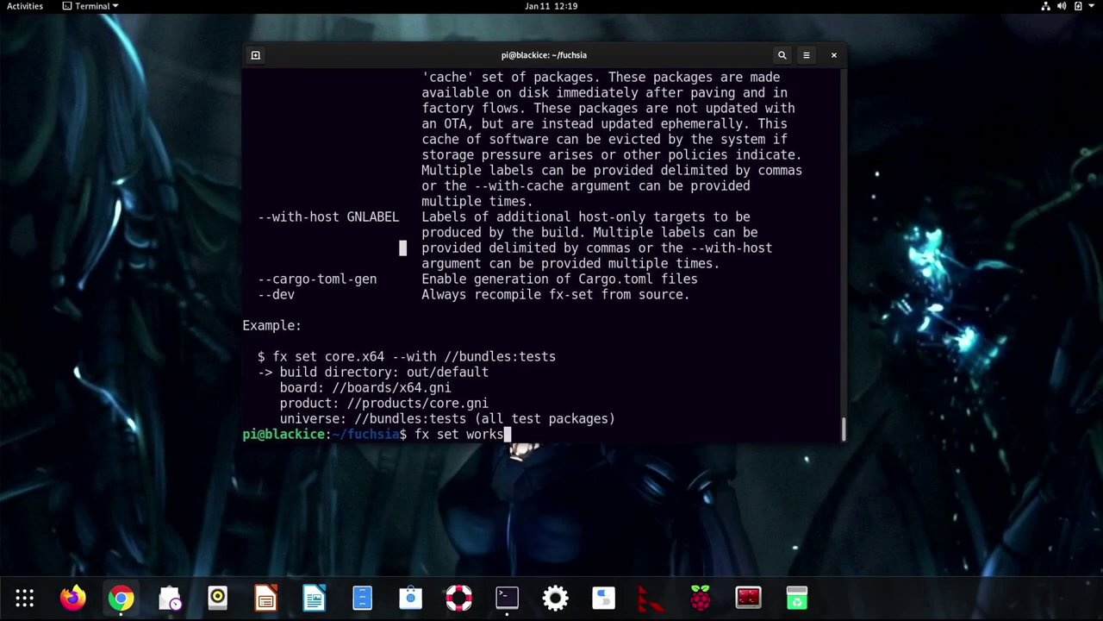
pyautogui.write('tation.qemu-x64 --re')
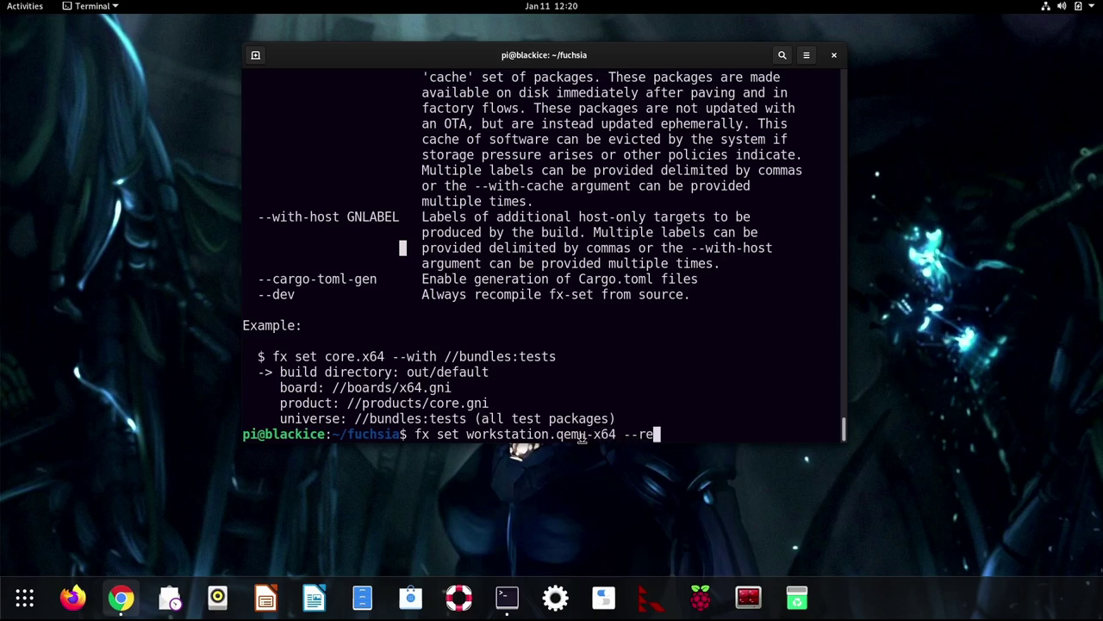
pyautogui.write('l')
pyautogui.press('BackSpace')
pyautogui.press('BackSpace')
pyautogui.write('lease')
pyautogui.press('Return')
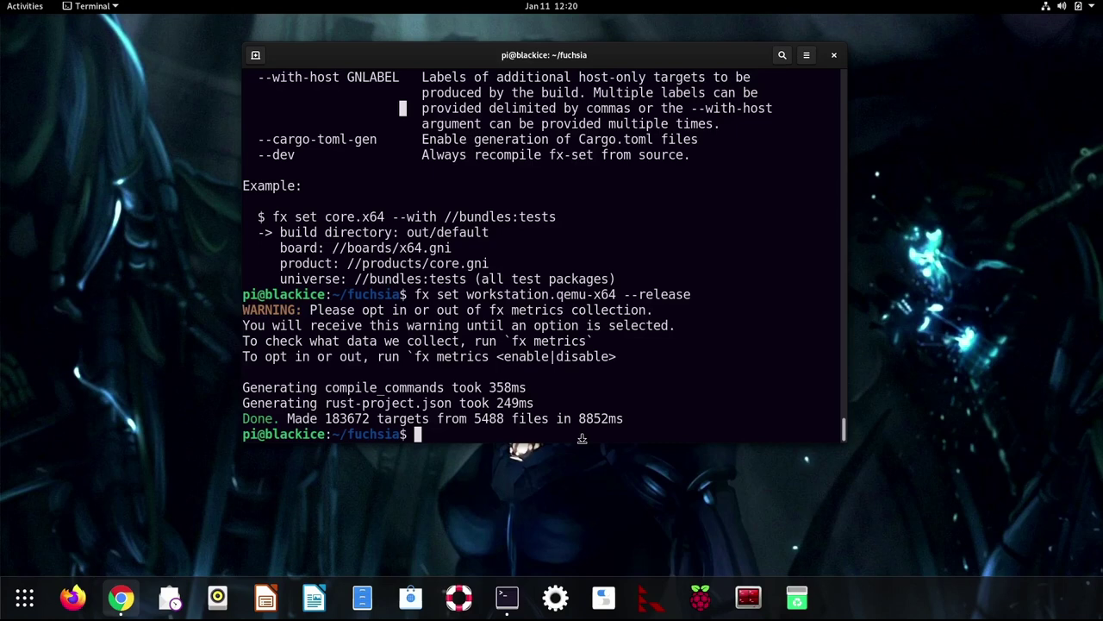
# Start the Fuchsia build with `fx build`
pyautogui.write('fx build')
pyautogui.press('Return')
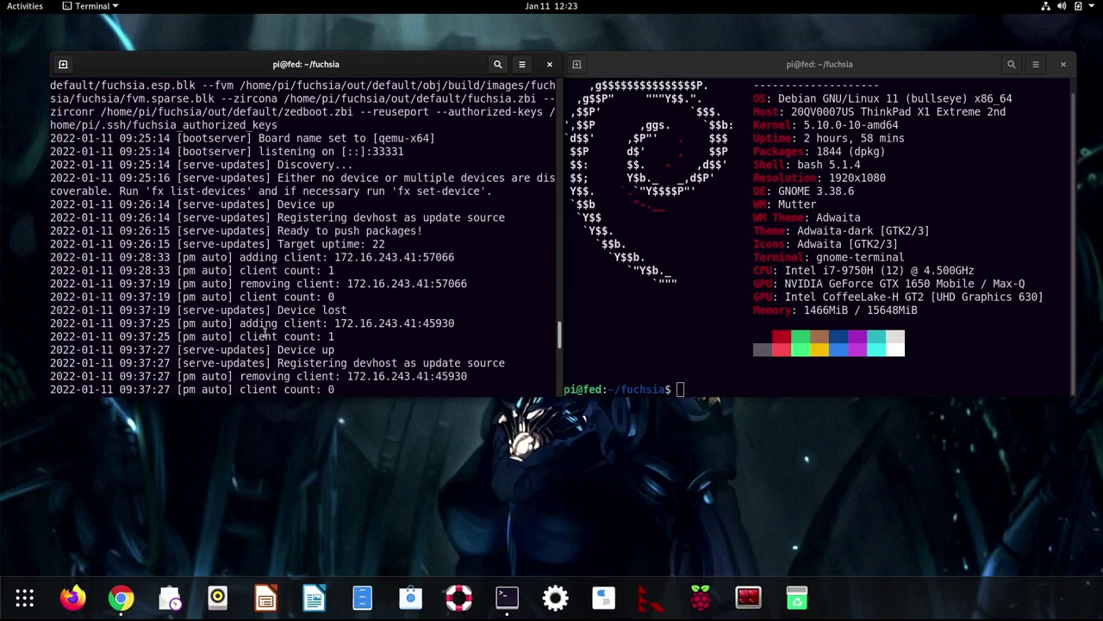
# Examine the `fx serve` command and its device and package-server log through to the latest entry
pyautogui.scroll(5, 278, 252)
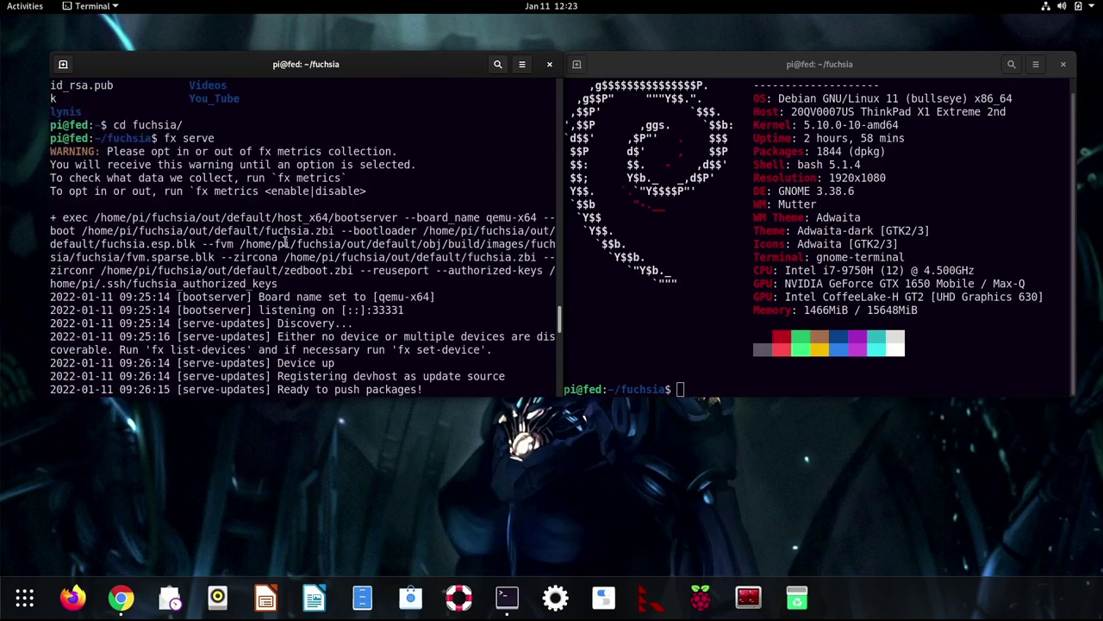
pyautogui.scroll(-1, 285, 243)
pyautogui.scroll(-15, 319, 234)
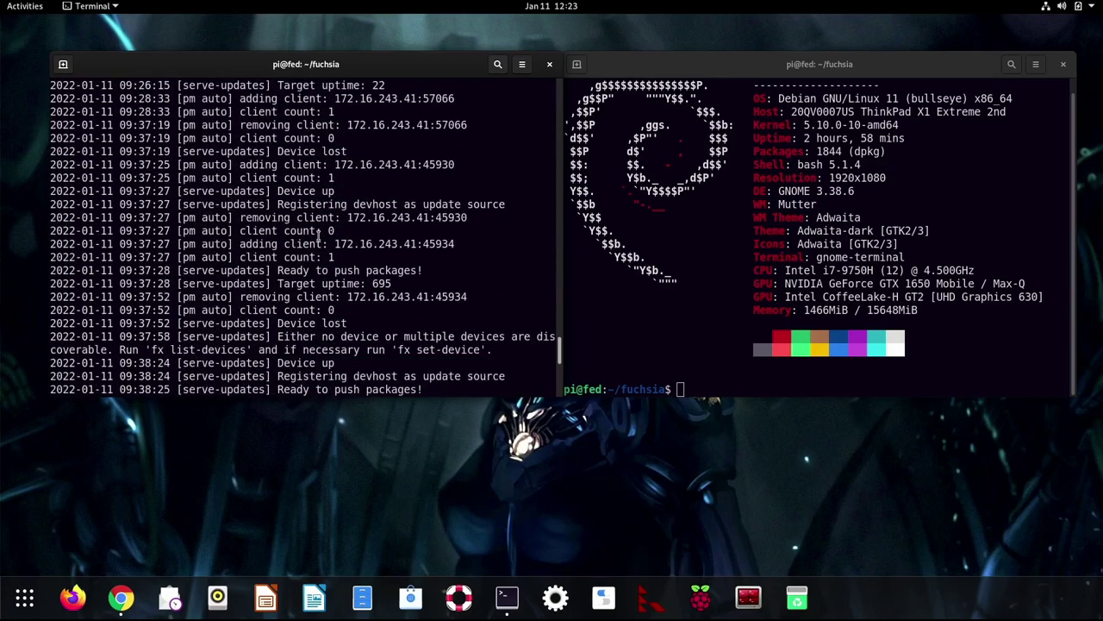
pyautogui.scroll(-2, 319, 234)
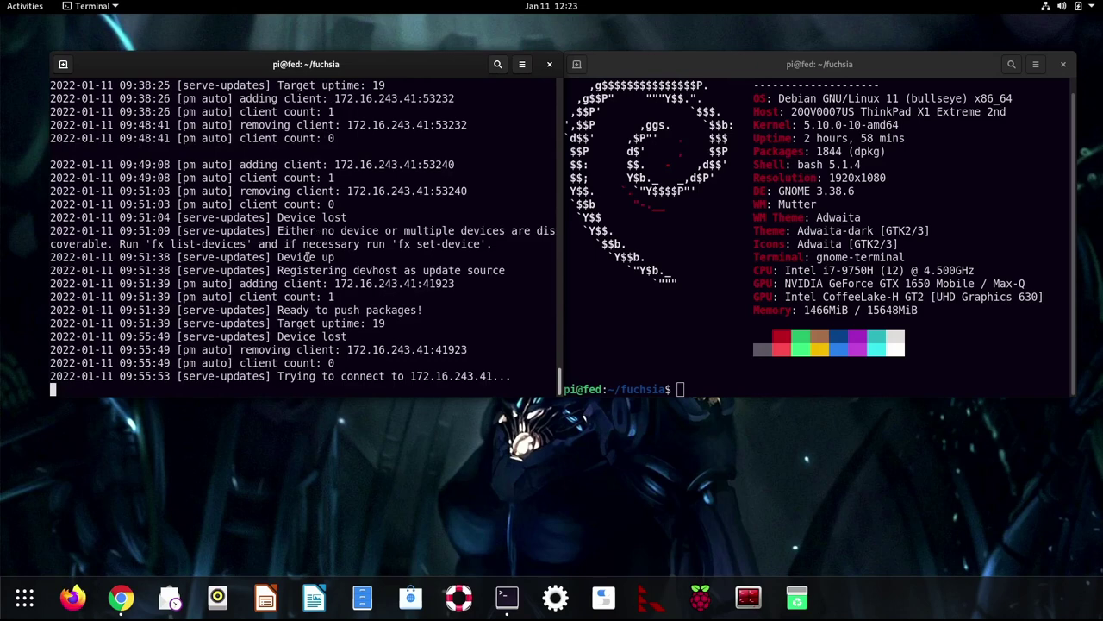
# Display the emulator start script in the second terminal with `more ../fuchsia_start2.sh`
pyautogui.click(705, 388)
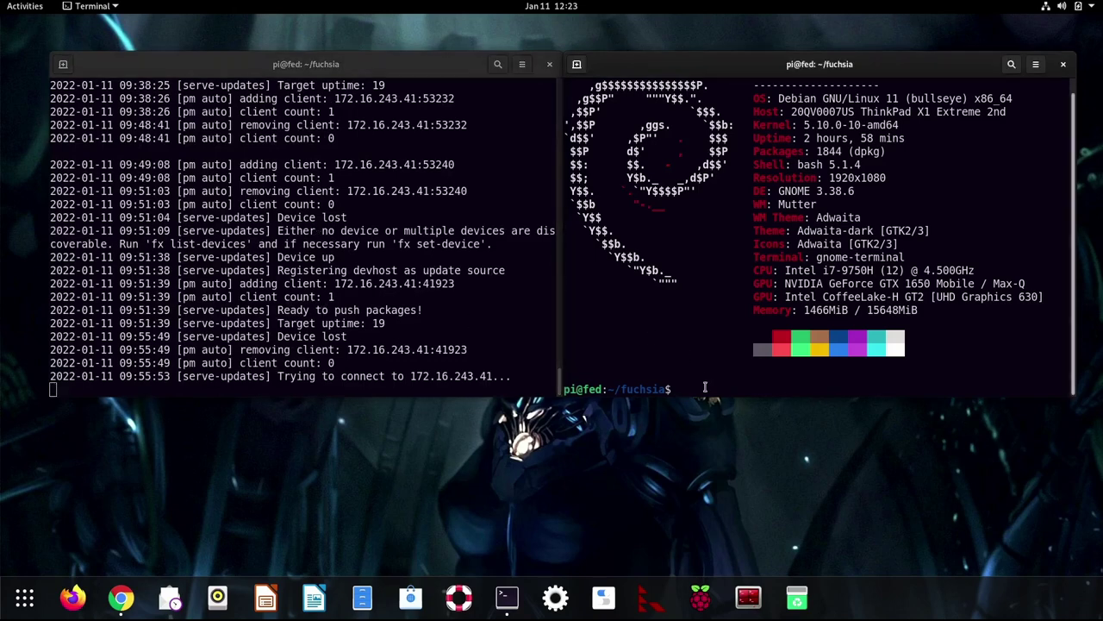
pyautogui.write('mo')
pyautogui.press('BackSpace')
pyautogui.press('BackSpace')
pyautogui.write('../f')
pyautogui.press('BackSpace')
pyautogui.press('BackSpace')
pyautogui.press('BackSpace')
pyautogui.press('BackSpace')
pyautogui.write('more ../fuchsia_start2.sh')
pyautogui.press('Return')
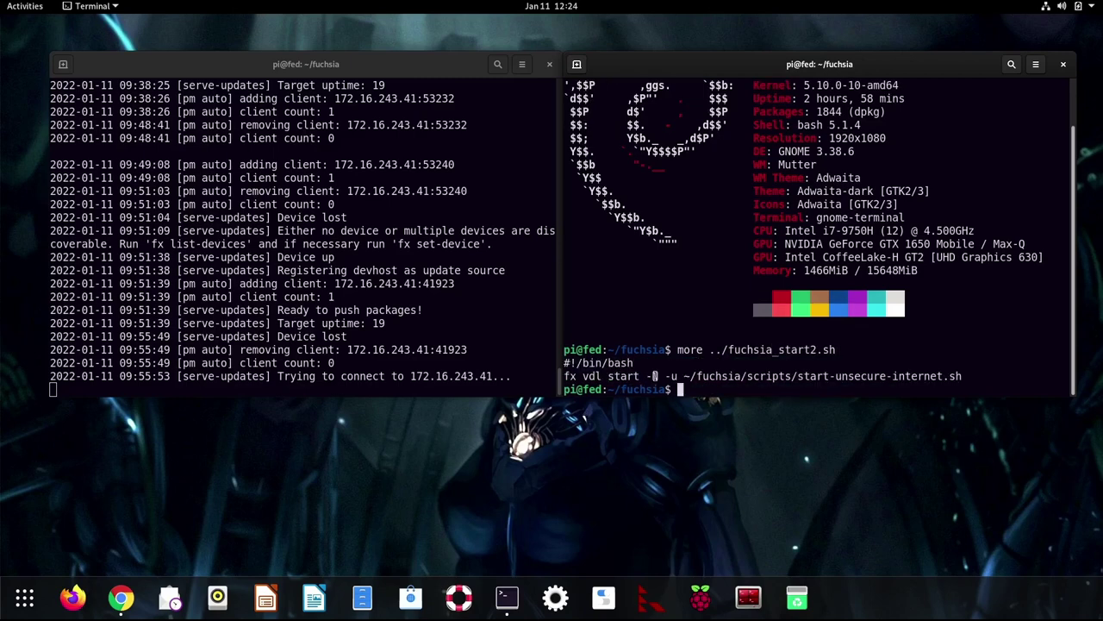
# Copy the script's line `fx vdl start -N -u ~/fuchsia/scripts/start-unsecure-internet.sh` to the prompt, run it and enter the sudo password
pyautogui.moveTo(963, 376); pyautogui.dragTo(545, 376)
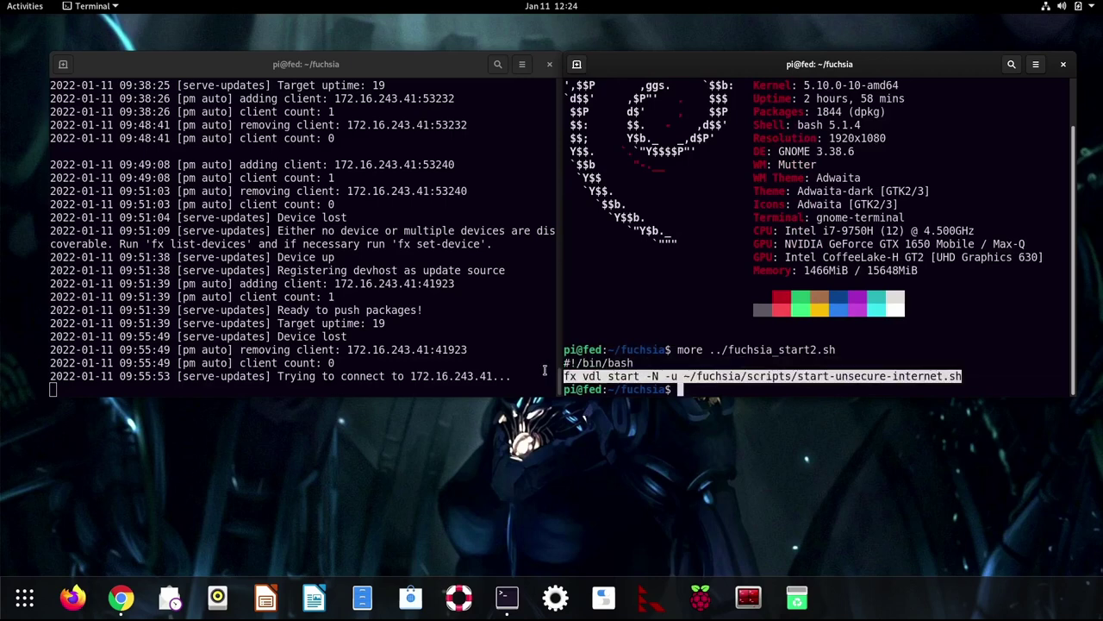
pyautogui.rightClick(614, 375)
pyautogui.click(635, 383)
pyautogui.rightClick(779, 385)
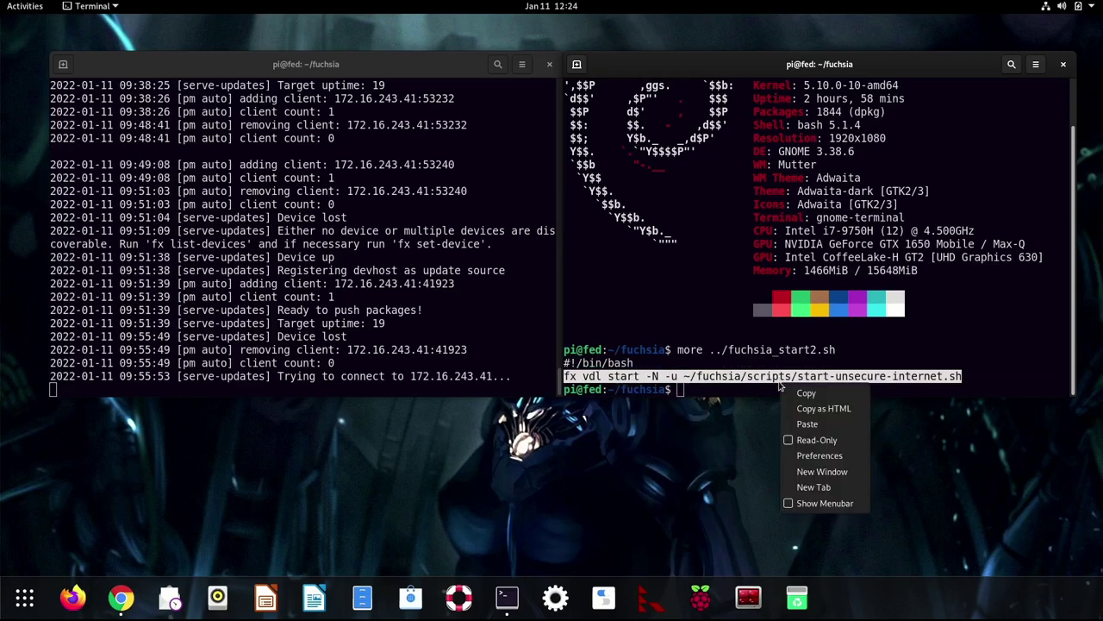
pyautogui.click(808, 423)
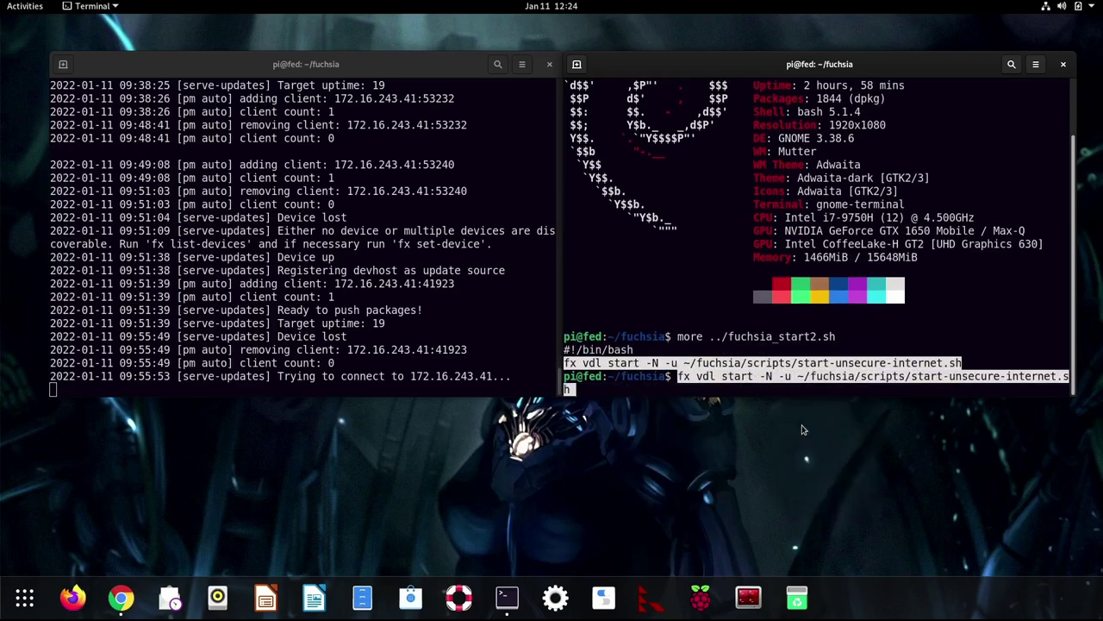
pyautogui.press('Return')
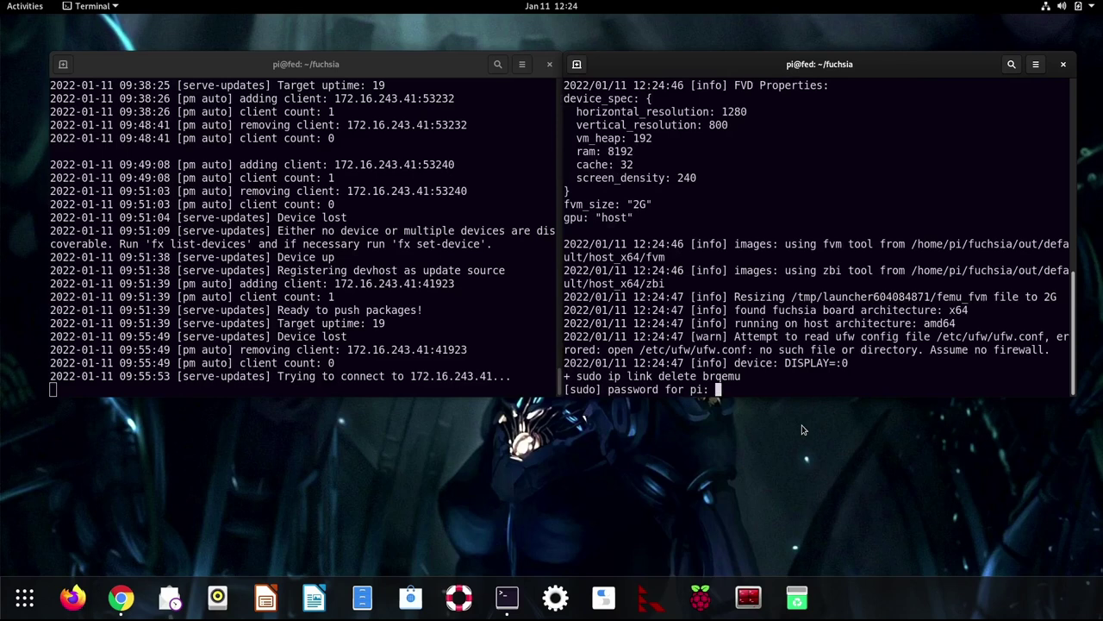
pyautogui.press('Return')
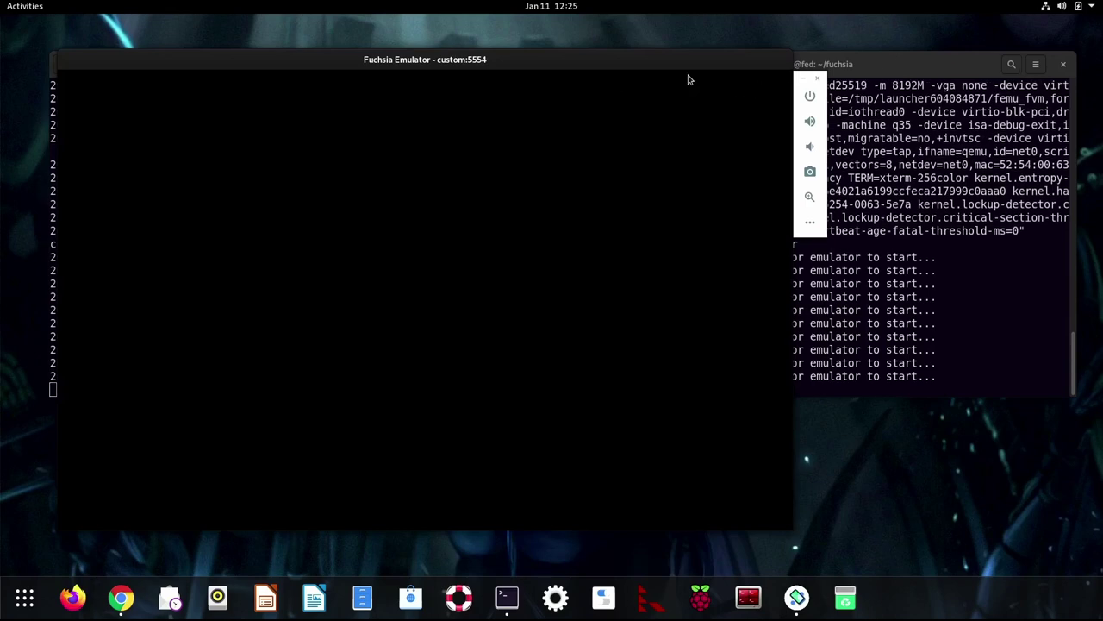
# Bring the terminal with the Fuchsia shell to the front and list its root directory twice with `ls`
pyautogui.click(934, 67)
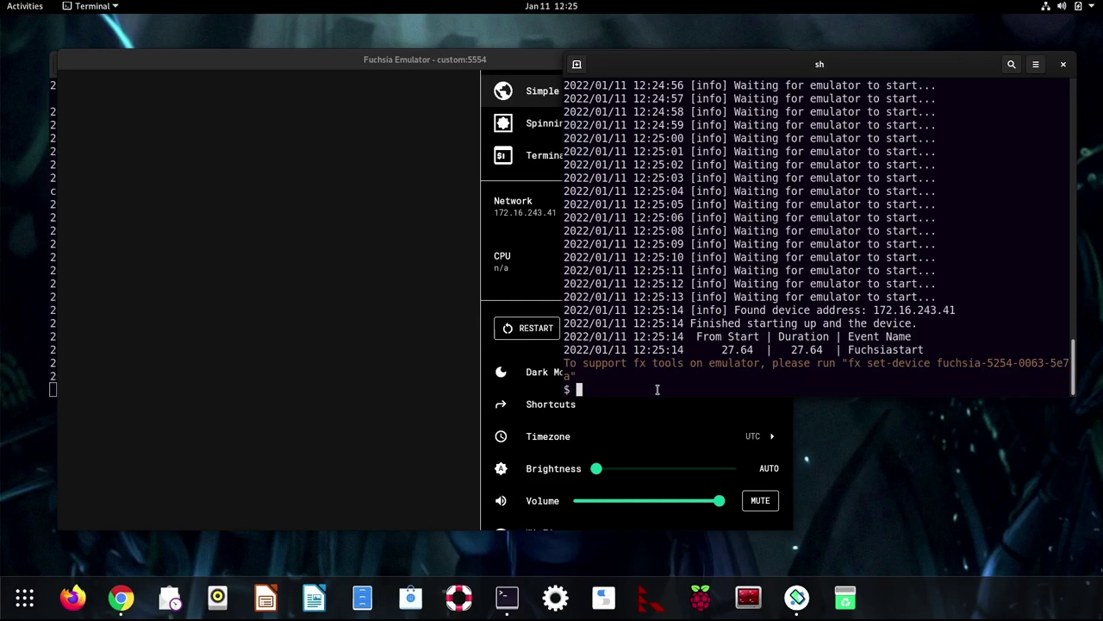
pyautogui.write('ls')
pyautogui.press('Return')
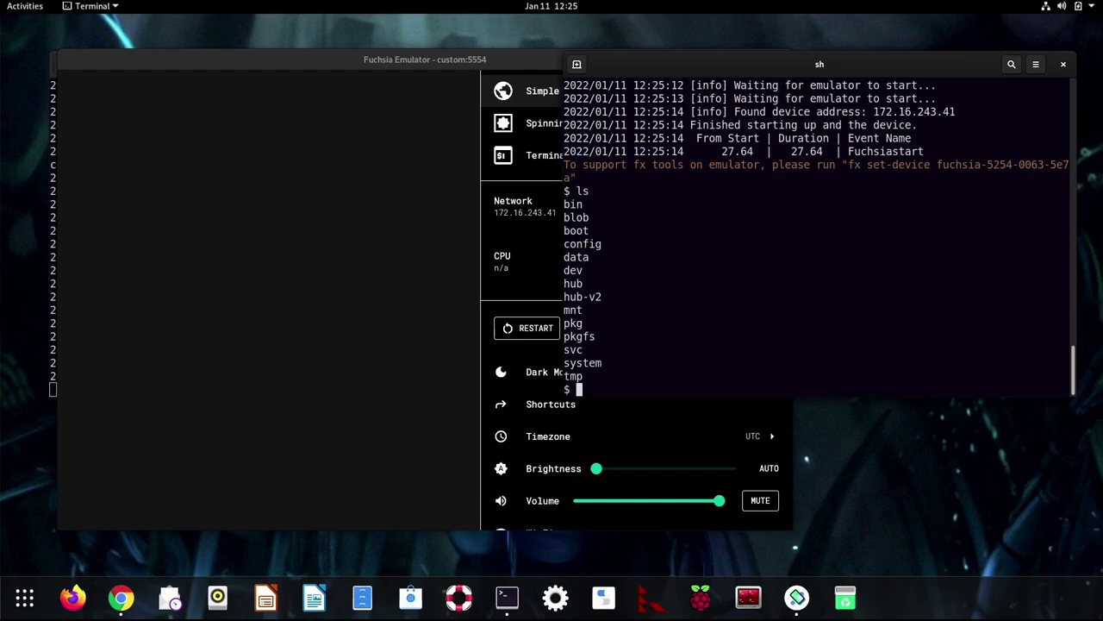
pyautogui.write('ls')
pyautogui.press('Return')
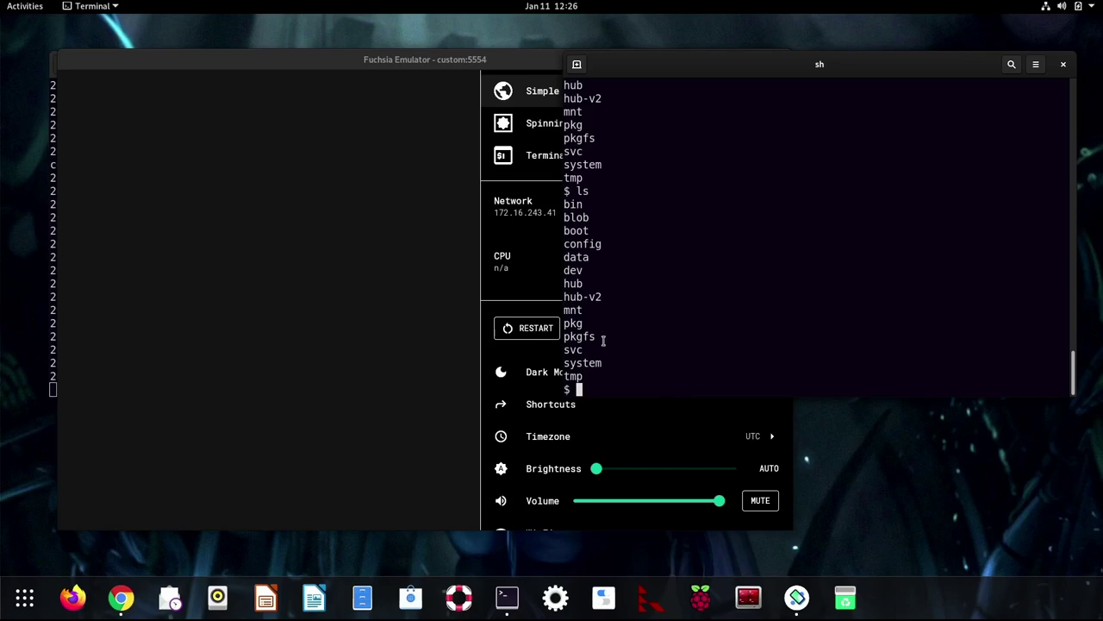
# Bring the Fuchsia Emulator window forward, and move the shell terminal so it overlaps the emulator
pyautogui.click(497, 60)
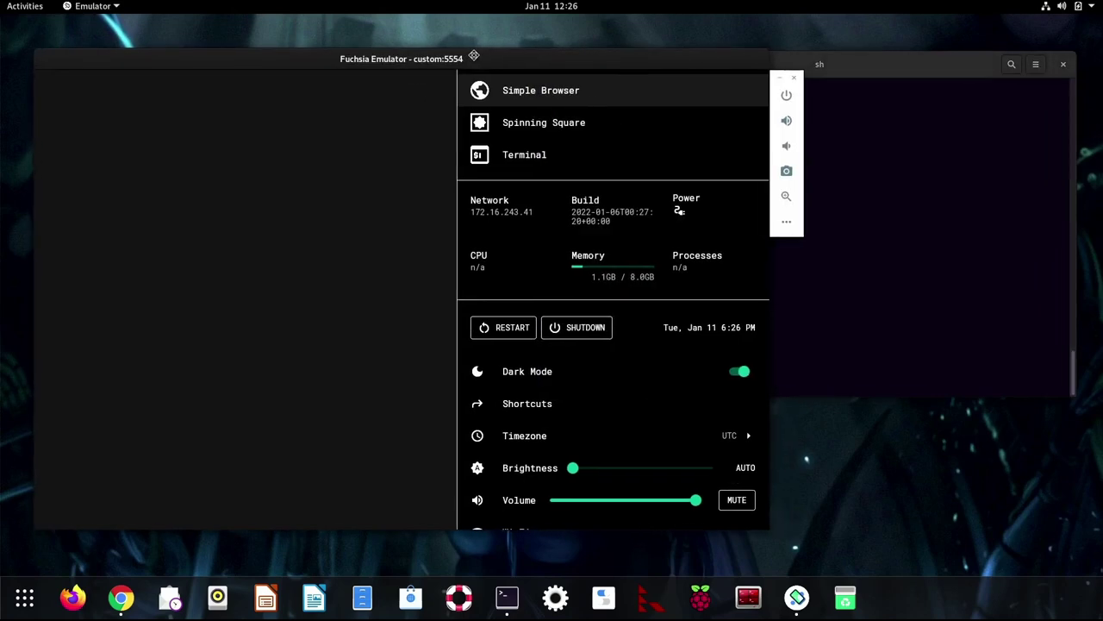
pyautogui.moveTo(897, 63); pyautogui.dragTo(642, 143)
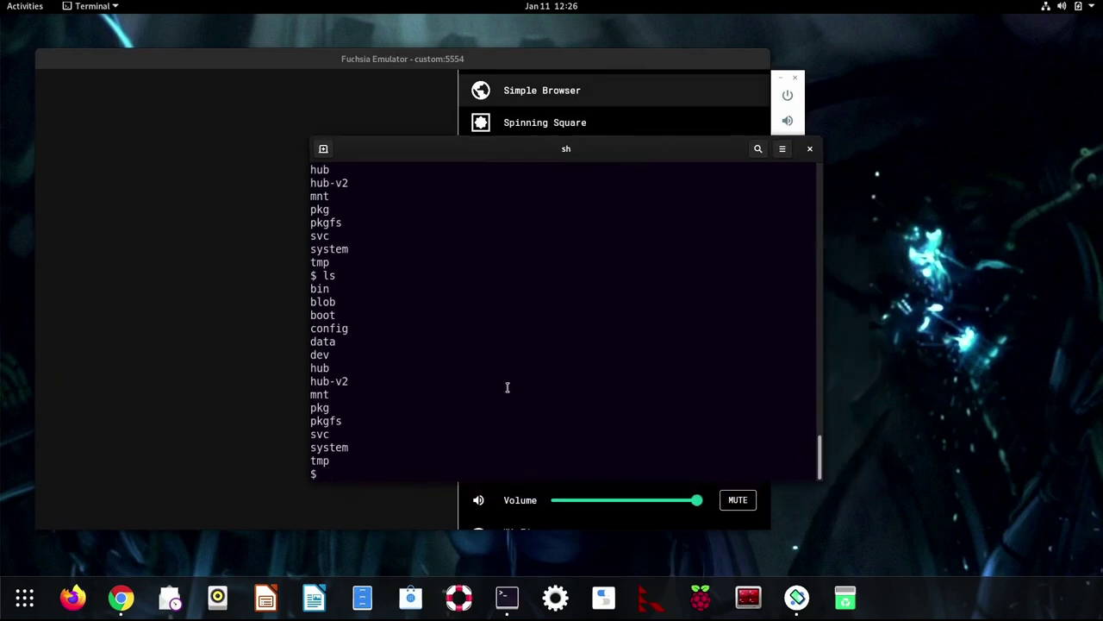
pyautogui.write('cd p')
pyautogui.press('BackSpace')
pyautogui.press('BackSpace')
pyautogui.press('BackSpace')
pyautogui.press('BackSpace')
# Enlarge the terminal text, and change into pkgfs with `cd pkgfs` to list its contents
pyautogui.hotkey('ctrl', '+')
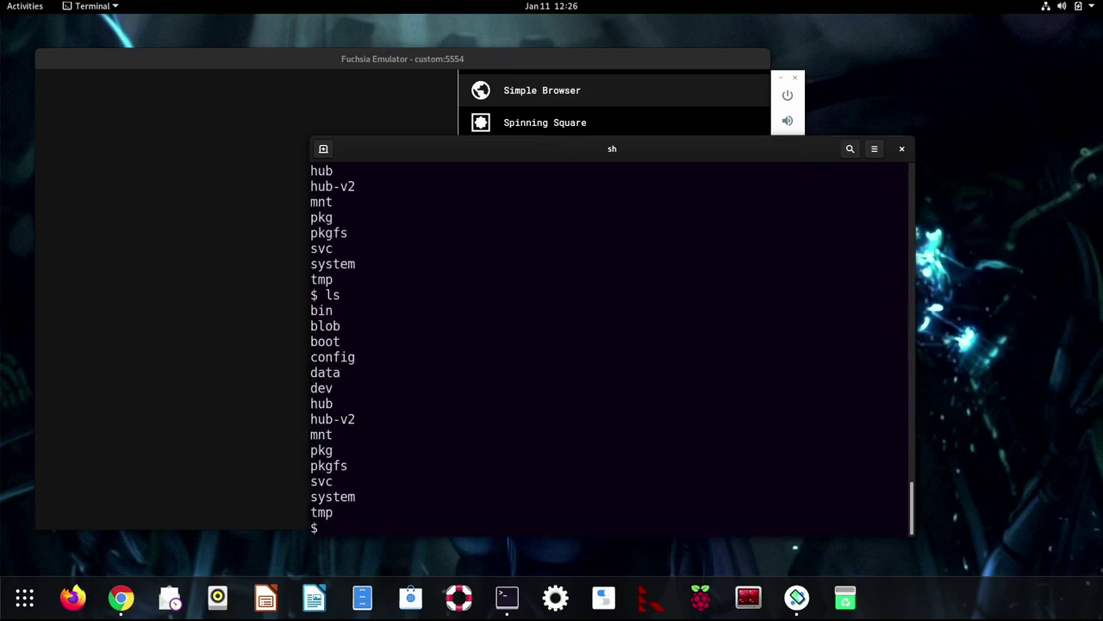
pyautogui.write('cd pkgfs')
pyautogui.press('Return')
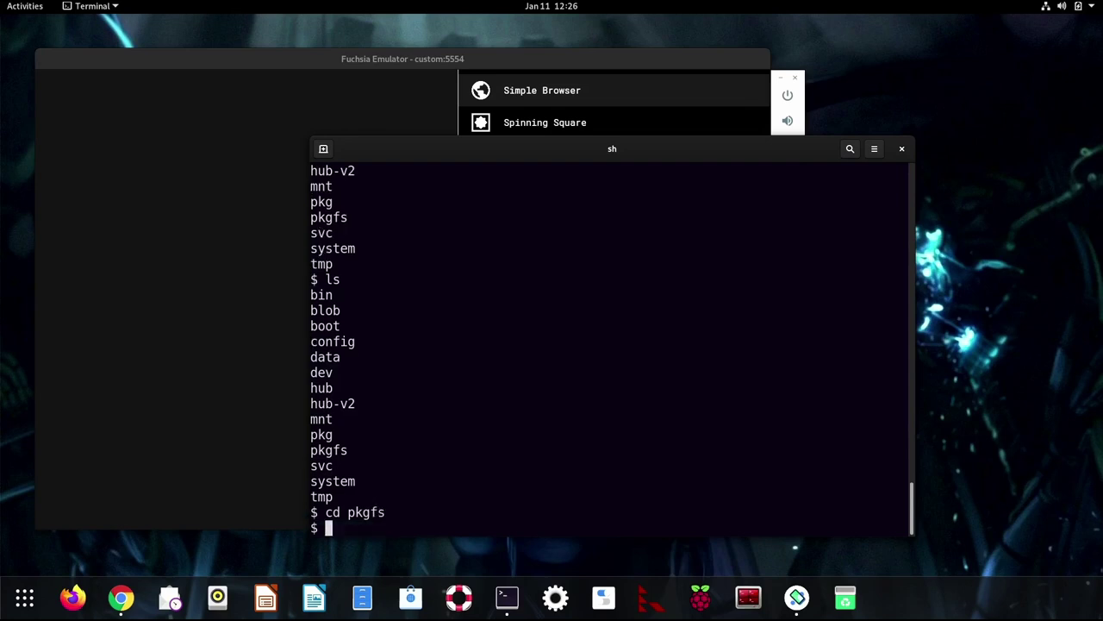
pyautogui.write('ls')
pyautogui.press('Return')
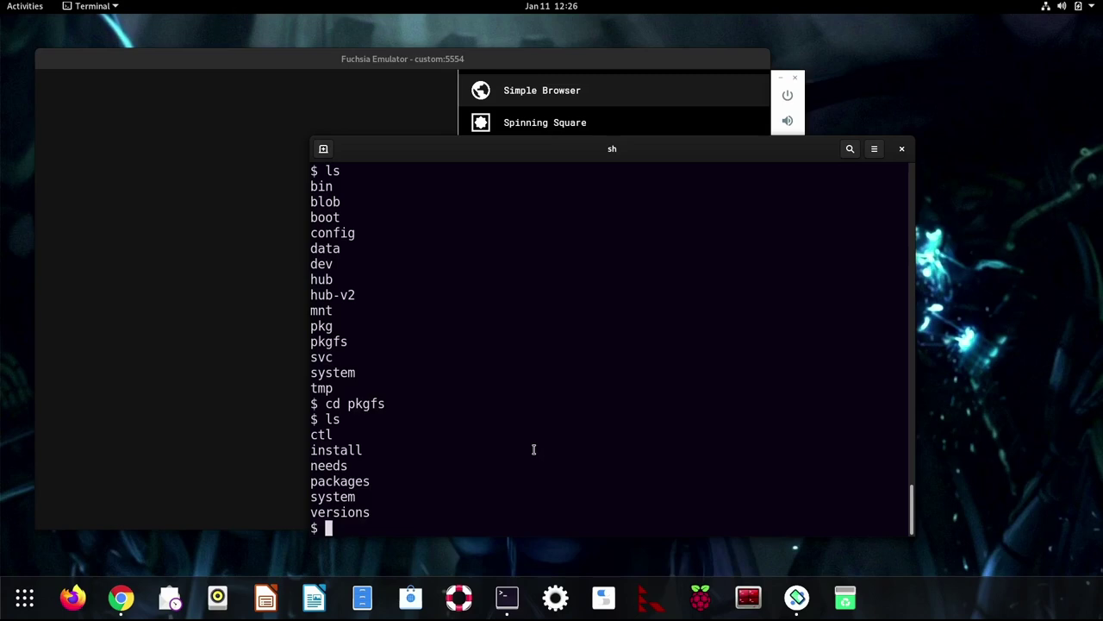
# Change into the packages directory with `cd packages`, list it with `ls` and examine the package names
pyautogui.write('cd packages')
pyautogui.press('Return')
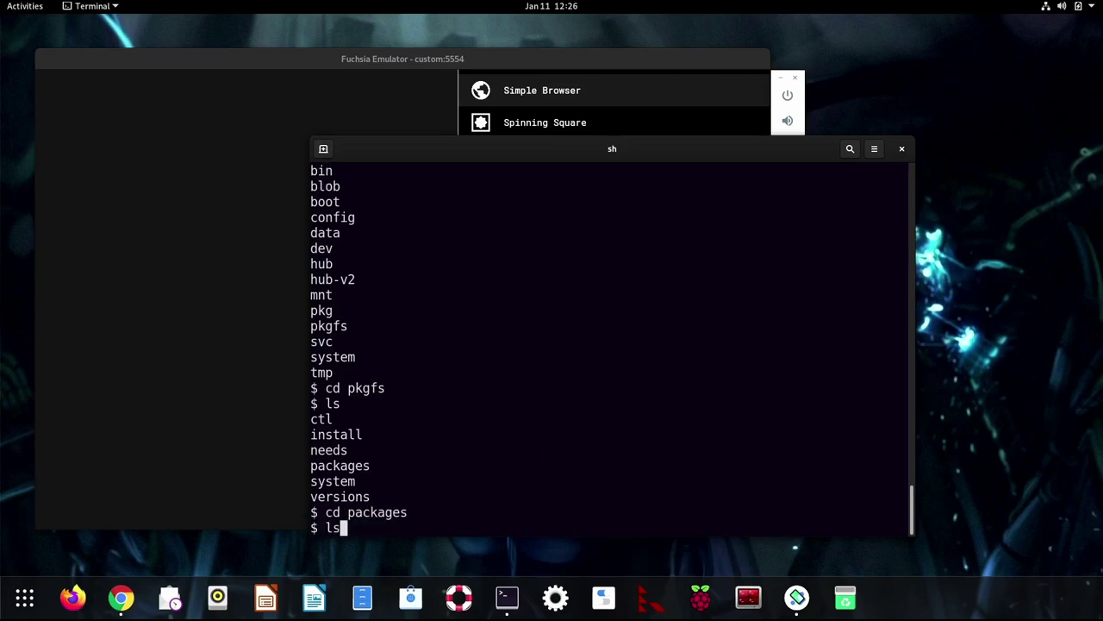
pyautogui.press('Return')
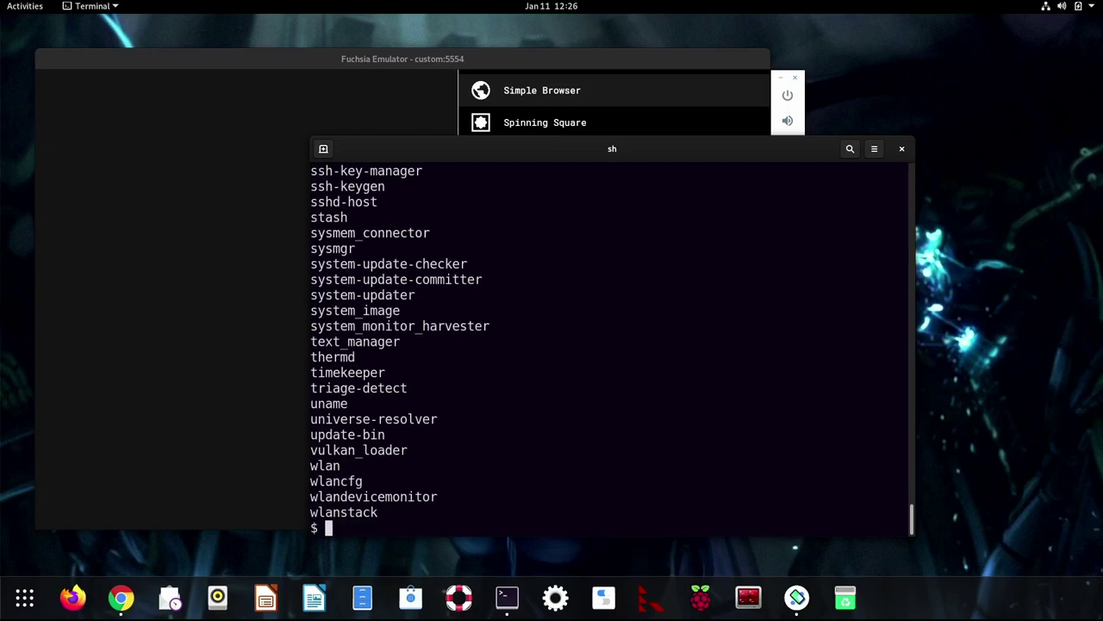
pyautogui.scroll(11, 535, 411)
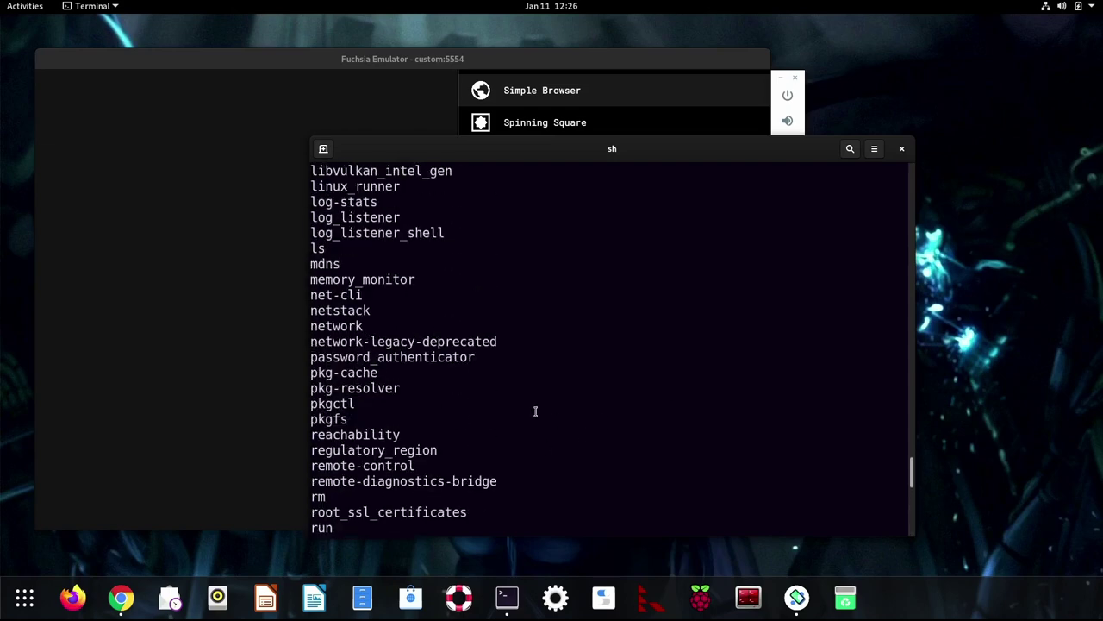
pyautogui.scroll(5, 535, 411)
pyautogui.scroll(-4, 534, 411)
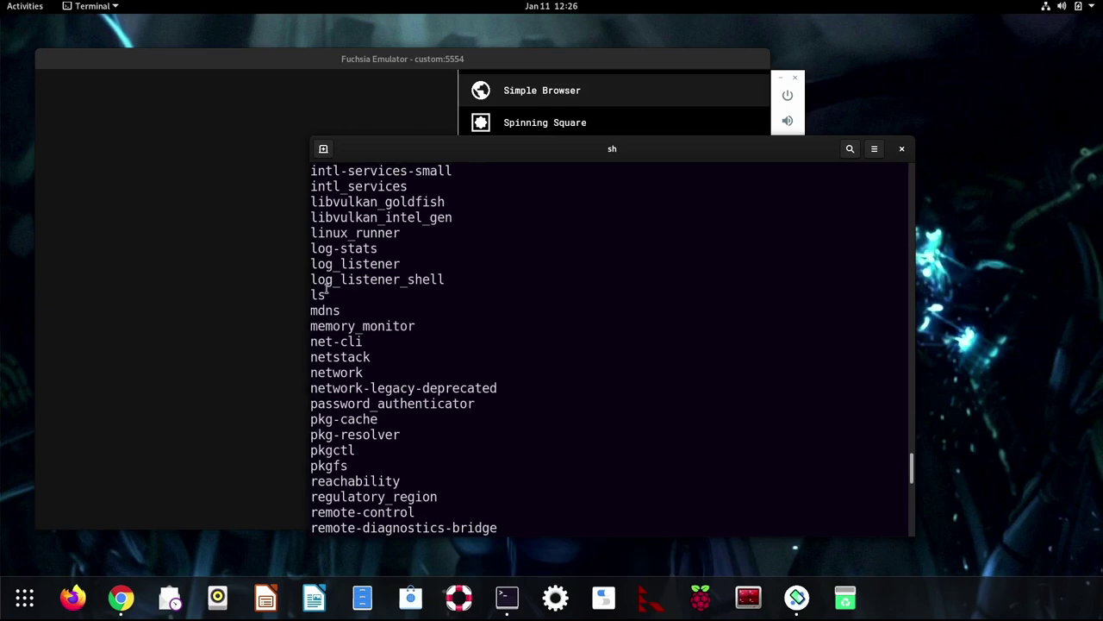
# Change into the ls package directory with `cd ls`, and list its contents with `ls`
pyautogui.moveTo(326, 294); pyautogui.dragTo(310, 295)
pyautogui.scroll(-12, 512, 337)
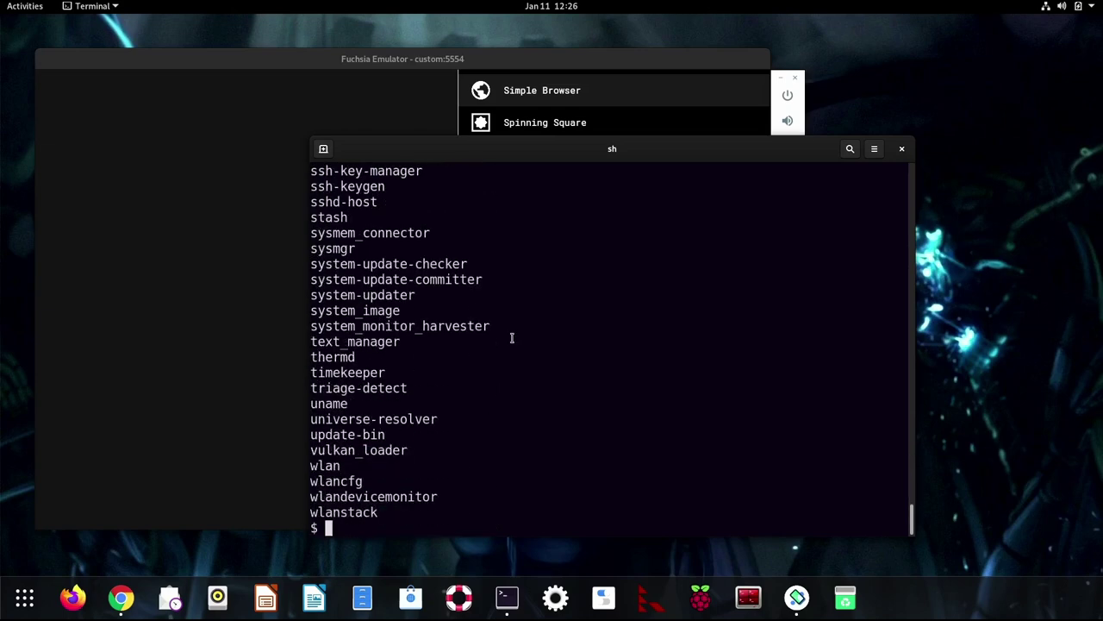
pyautogui.write('cd')
pyautogui.middleClick(512, 337)
pyautogui.press('Return')
pyautogui.write('ls')
pyautogui.press('Return')
# Change into the package's 0 directory with `cd 0`, list it, and list its bin folder with `ls bin` and `ls -l bin`
pyautogui.write('cd 0')
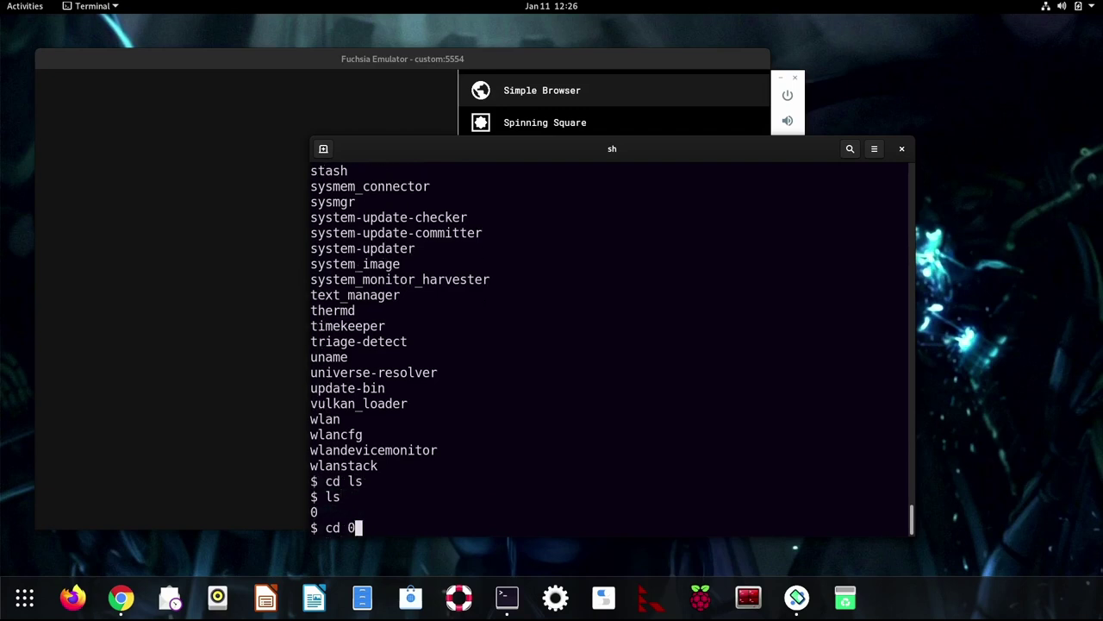
pyautogui.press('Return')
pyautogui.write('ls')
pyautogui.press('Return')
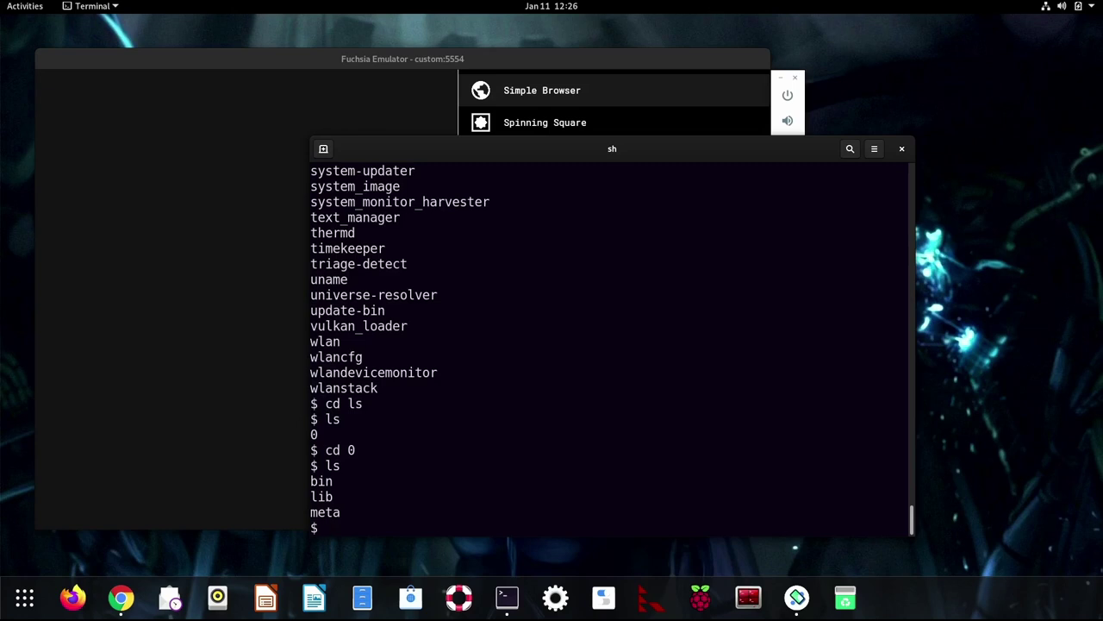
pyautogui.write('ls bin')
pyautogui.press('Return')
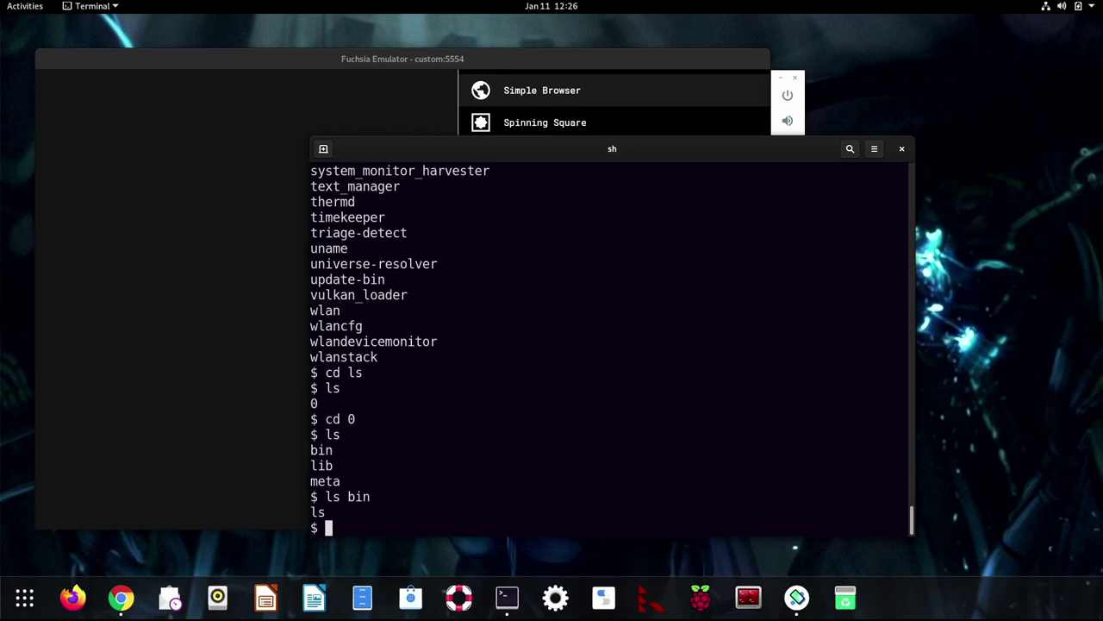
pyautogui.write('ls -l bin')
pyautogui.press('Return')
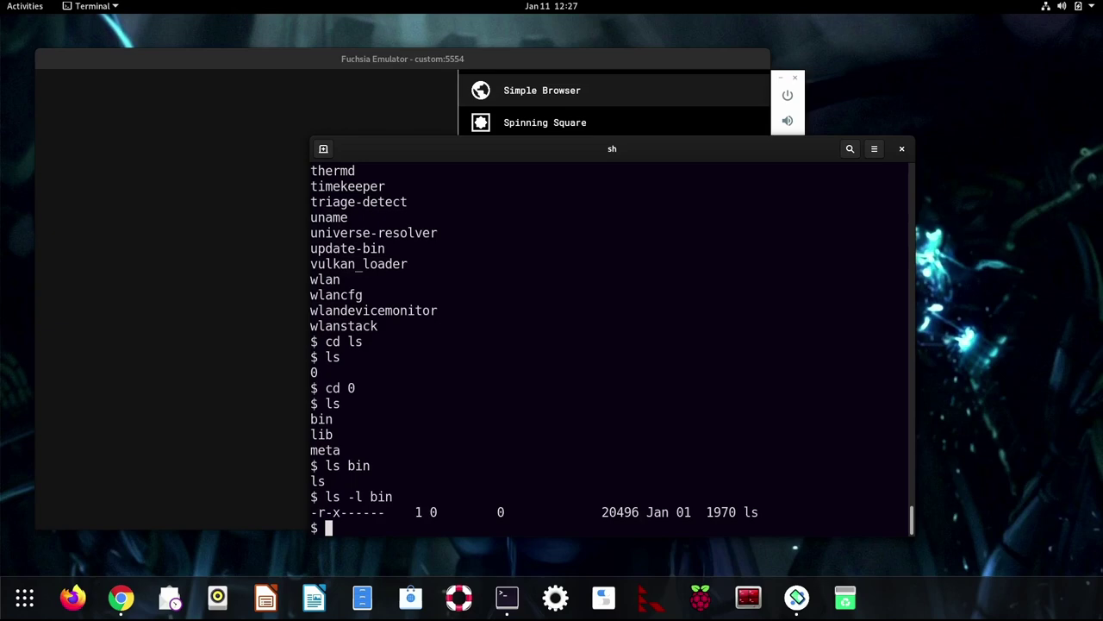
# Change into the package's lib directory with `cd lib` and list the libraries with `ls`
pyautogui.write('cd lib')
pyautogui.press('Return')
pyautogui.write('ls')
pyautogui.press('Return')
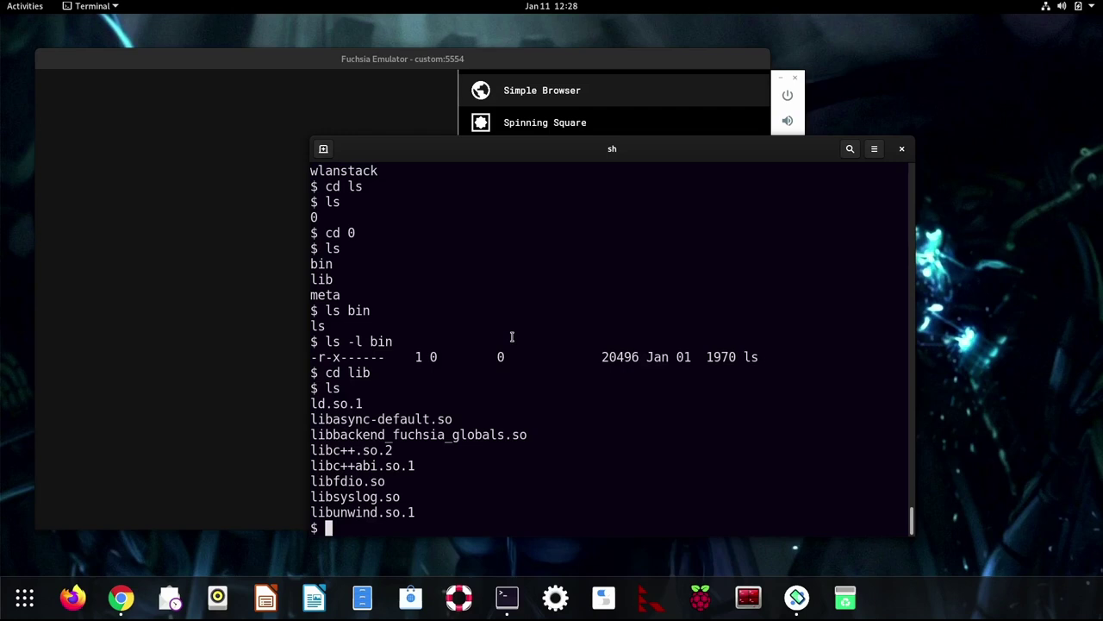
# Try to change into meta from the lib directory with `cd meta`, and list the current directory again
pyautogui.write('cd meta')
pyautogui.press('Return')
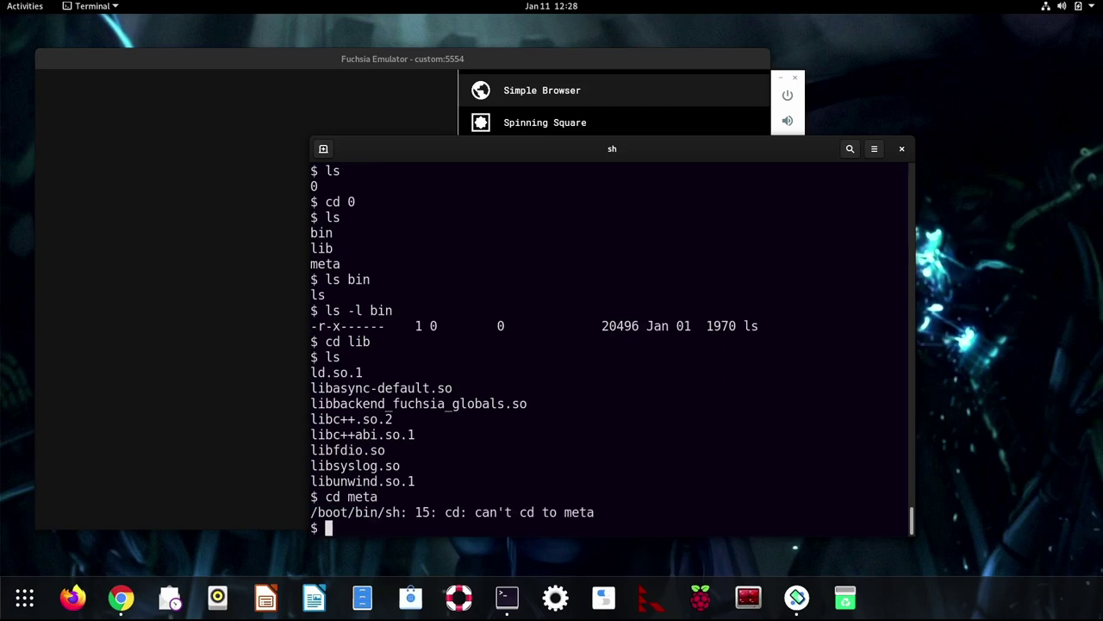
pyautogui.write('ls')
pyautogui.press('Return')
# Go up one level with `cd ..`, change into meta with `cd meta`, and list its files
pyautogui.write('cd ..')
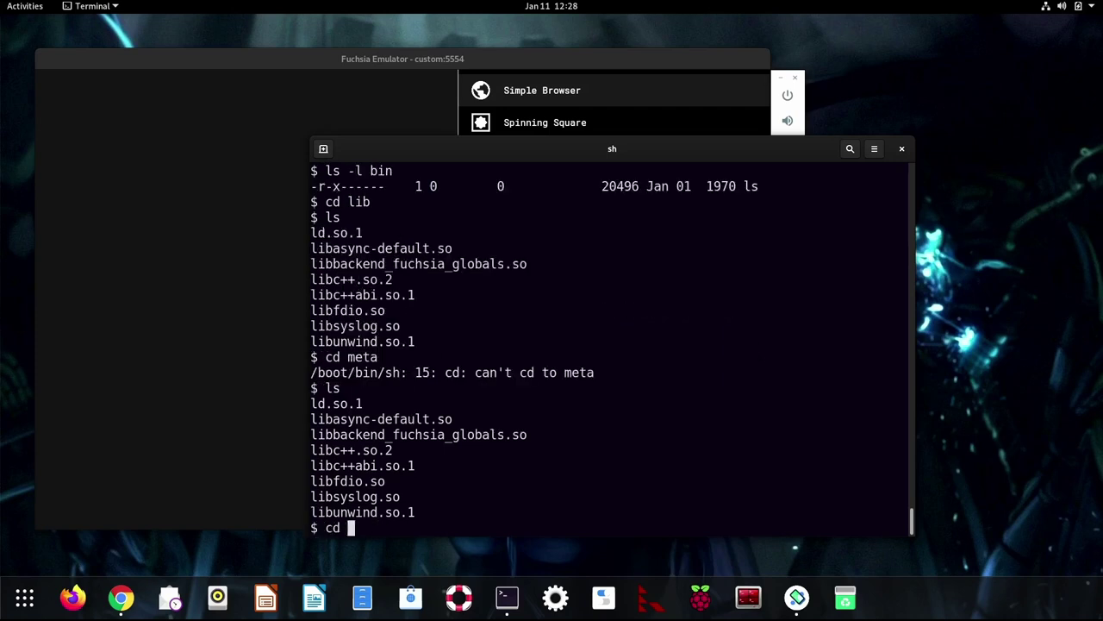
pyautogui.press('Return')
pyautogui.write('cd met')
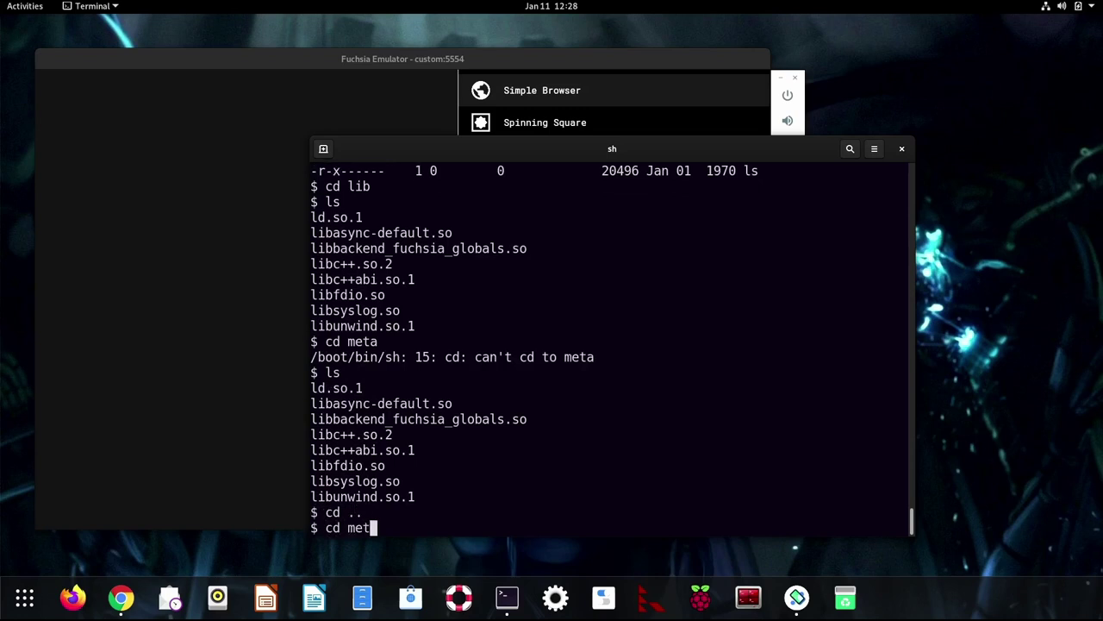
pyautogui.press('Return')
pyautogui.write('a')
pyautogui.press('Up')
pyautogui.write('a')
pyautogui.press('Return')
pyautogui.write('ls')
pyautogui.press('Return')
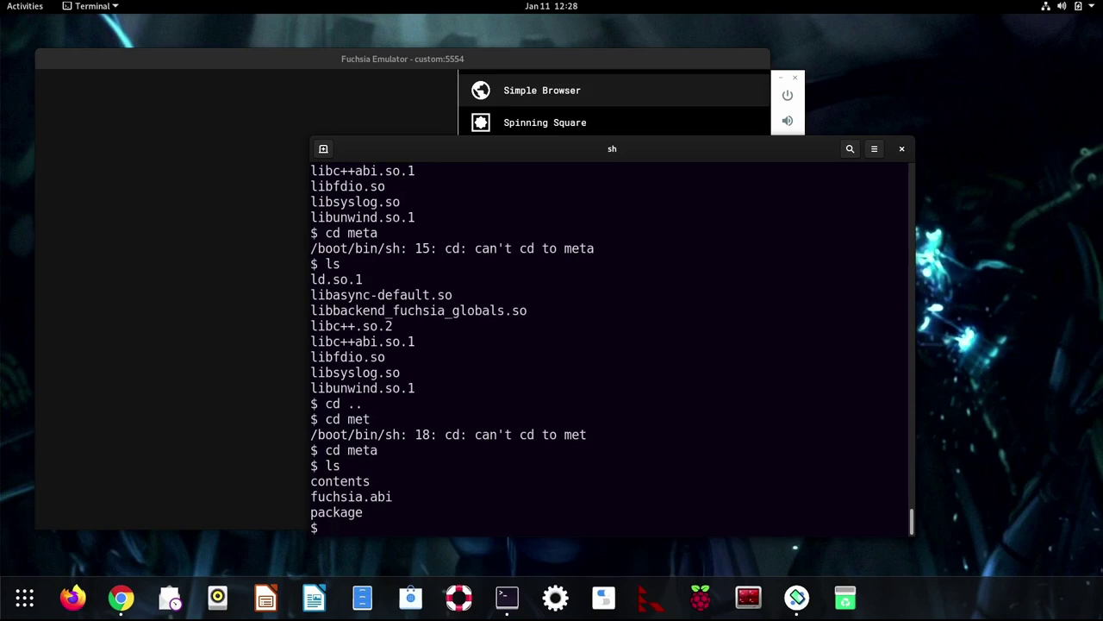
# Try to read the package's contents file with `more contents`, and print it with `cat contents`
pyautogui.write('more contents')
pyautogui.press('Return')
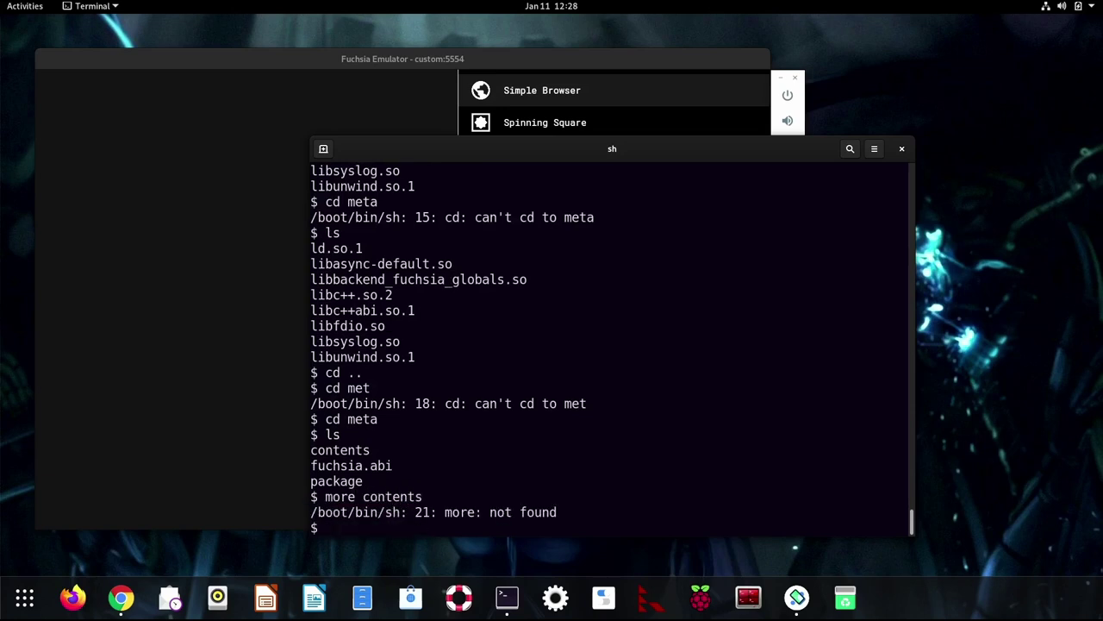
pyautogui.write('mor')
pyautogui.press('BackSpace')
pyautogui.press('BackSpace')
pyautogui.press('BackSpace')
pyautogui.write('cat contents')
pyautogui.press('Return')
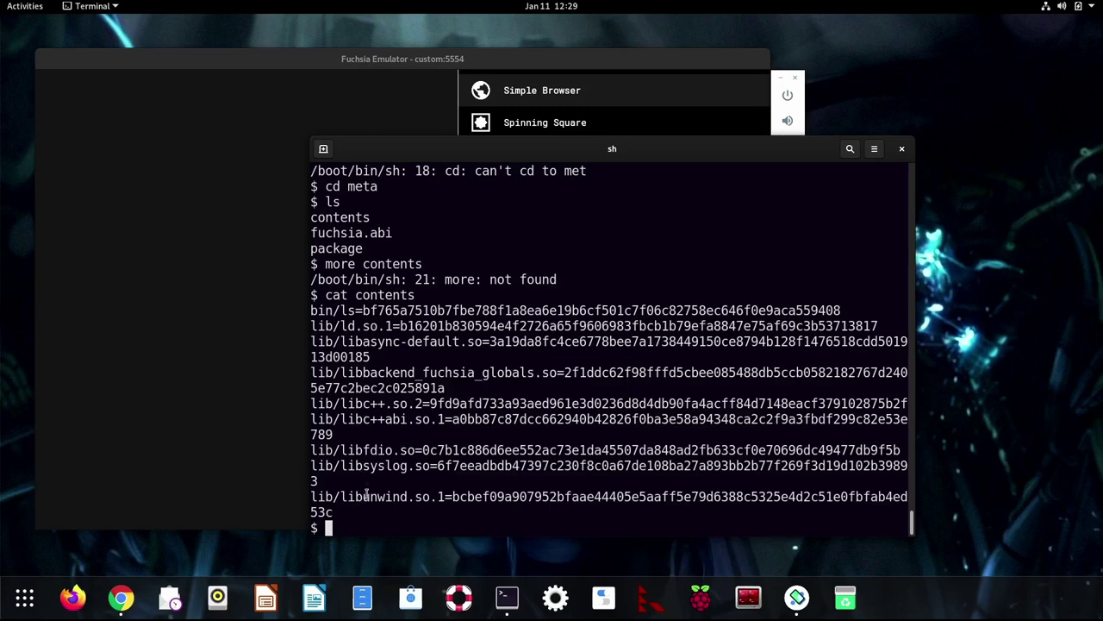
# Highlight the hash of the bin/ls entry, dismiss the desktop notification, and list the meta directory again with `ls`
pyautogui.moveTo(363, 311); pyautogui.dragTo(841, 311)
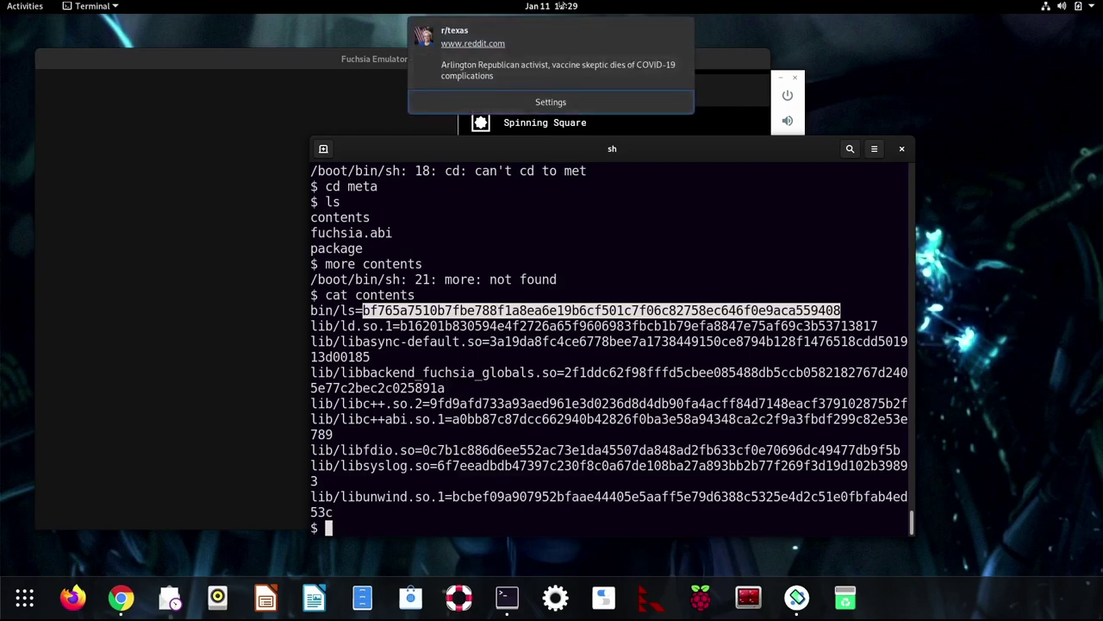
pyautogui.click(681, 31)
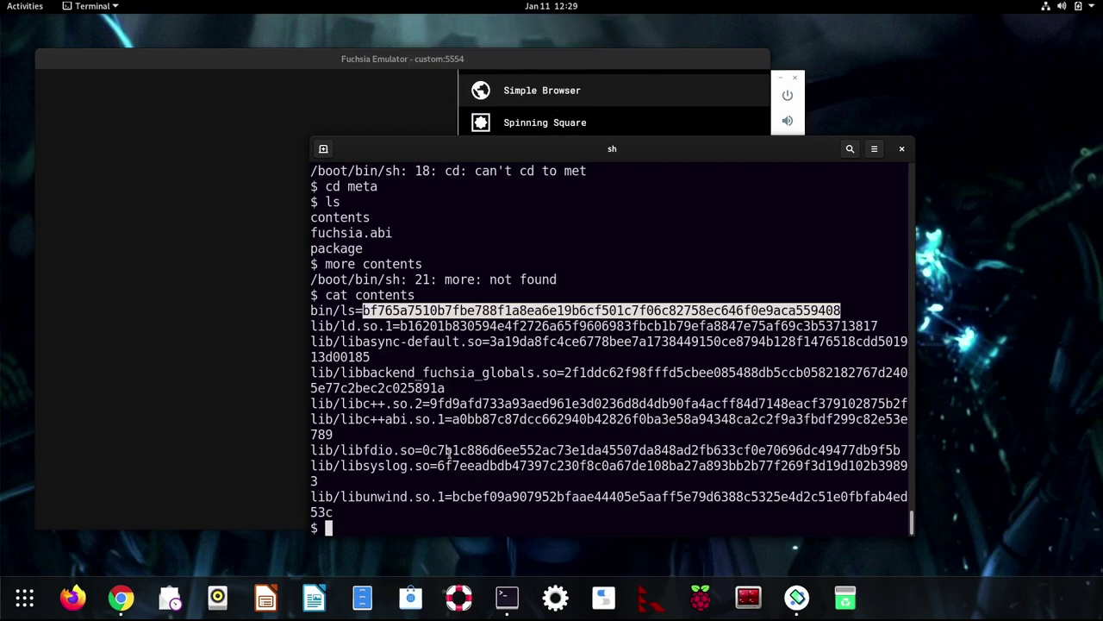
pyautogui.write('ls')
pyautogui.press('Return')
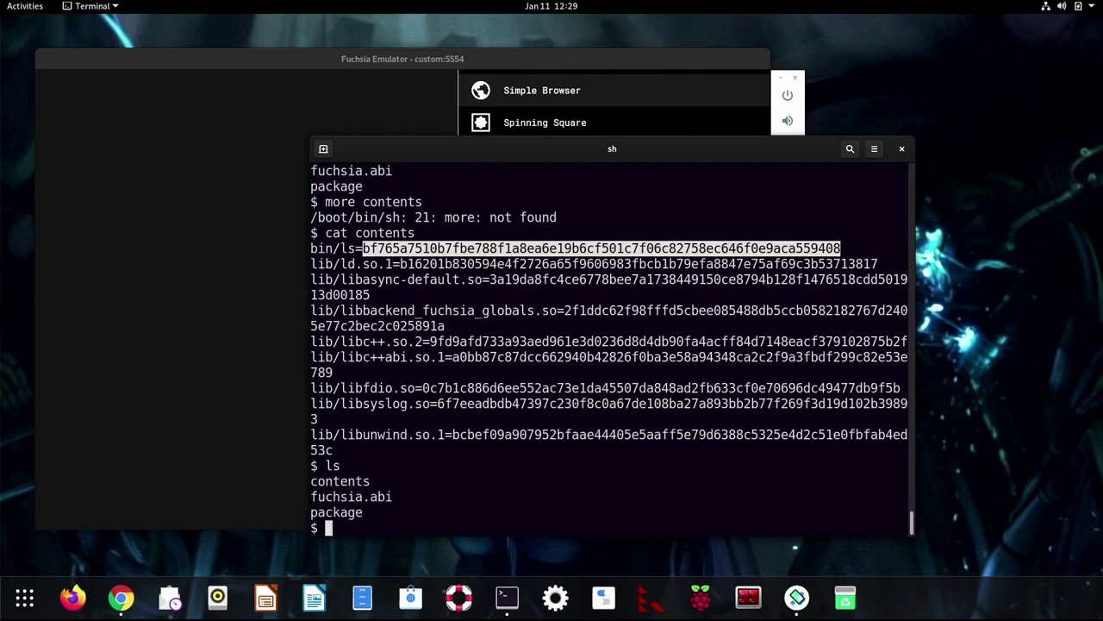
pyautogui.write('exit')
pyautogui.press('BackSpace')
pyautogui.press('BackSpace')
pyautogui.press('BackSpace')
pyautogui.press('BackSpace')
pyautogui.moveTo(511, 147); pyautogui.dragTo(590, 109)
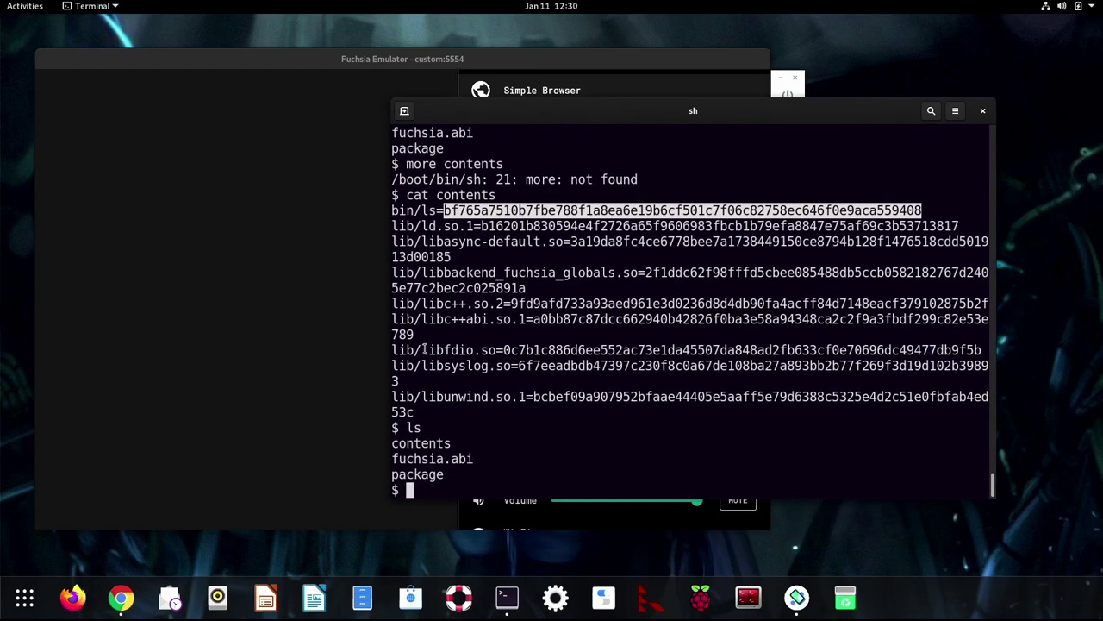
pyautogui.moveTo(260, 63); pyautogui.dragTo(379, 74)
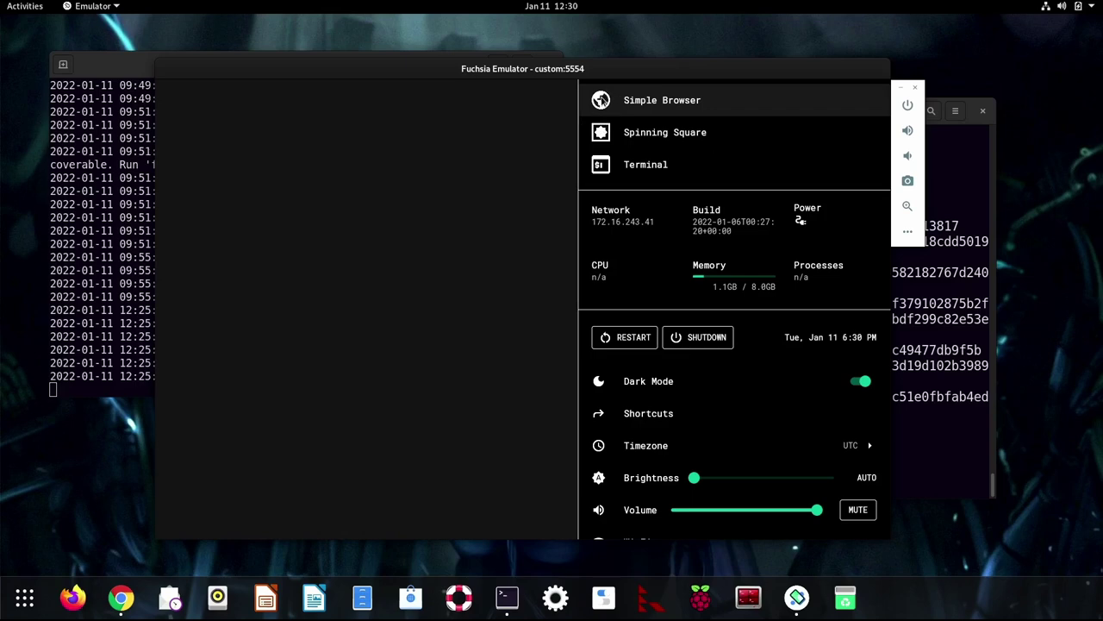
pyautogui.click(601, 100)
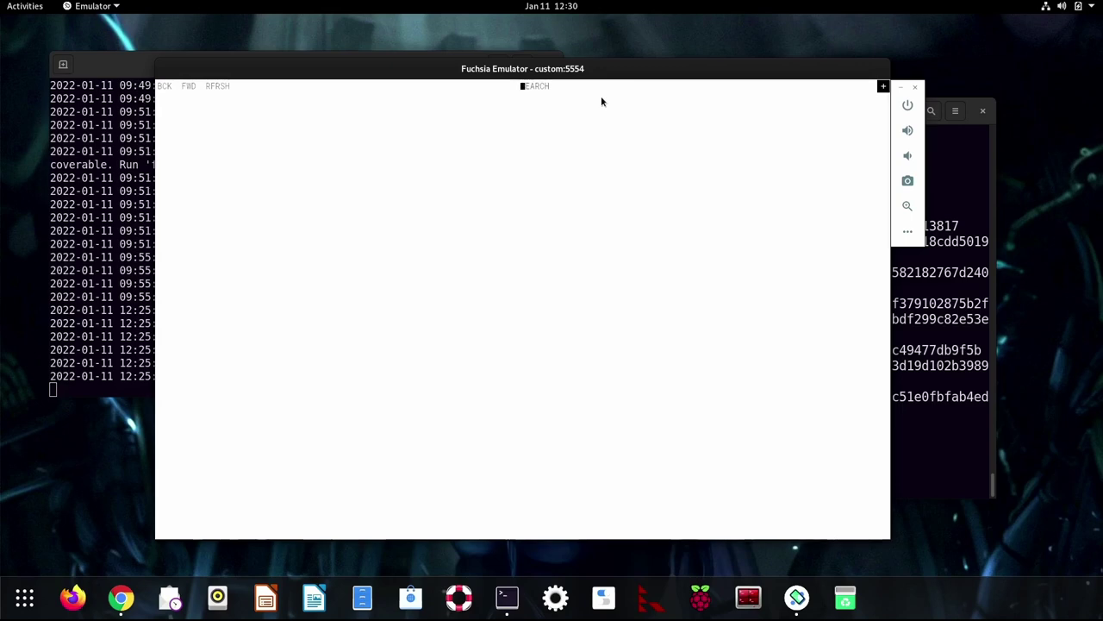
pyautogui.write('www.google.c')
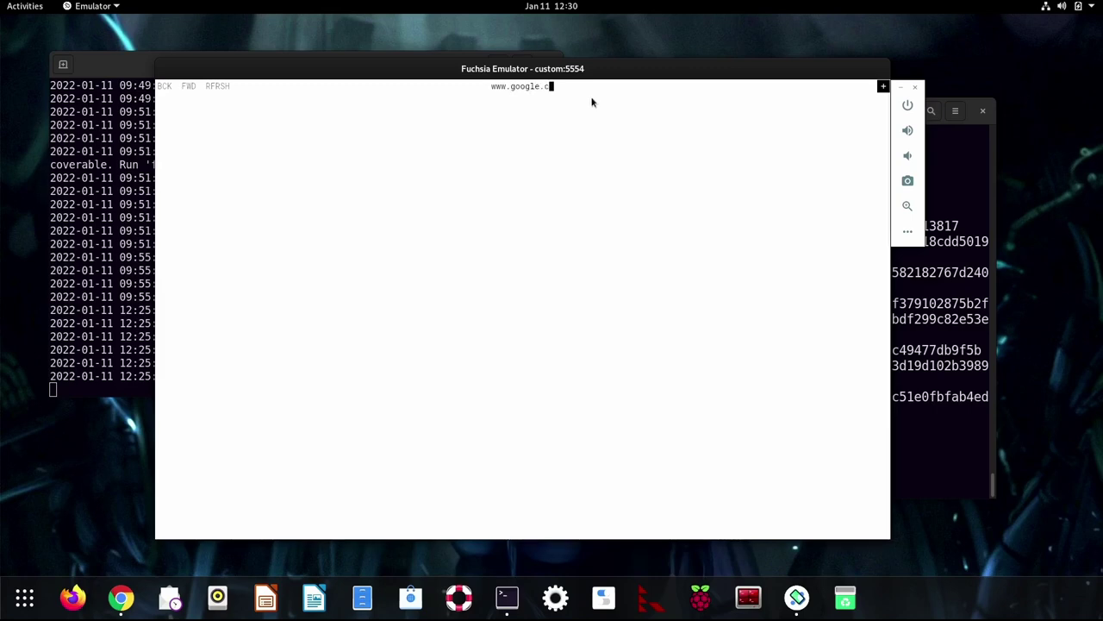
pyautogui.write('om')
pyautogui.press('Return')
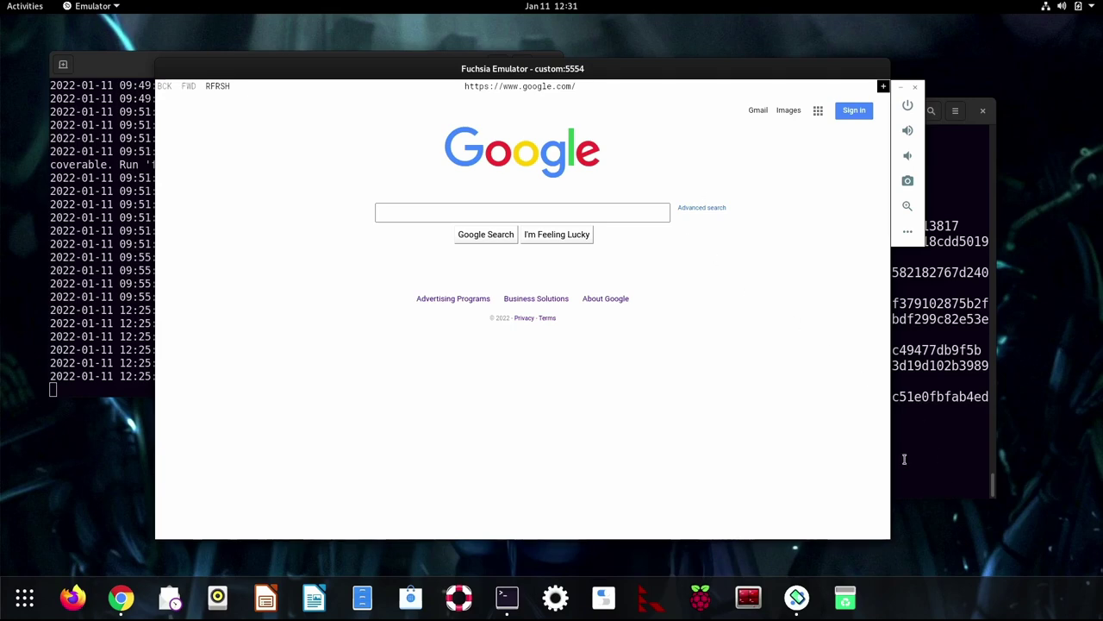
# Search Google for "fuchsia dev" and open the Fuchsia.dev result
pyautogui.click(537, 211)
pyautogui.write('fuchsia dev')
pyautogui.press('Return')
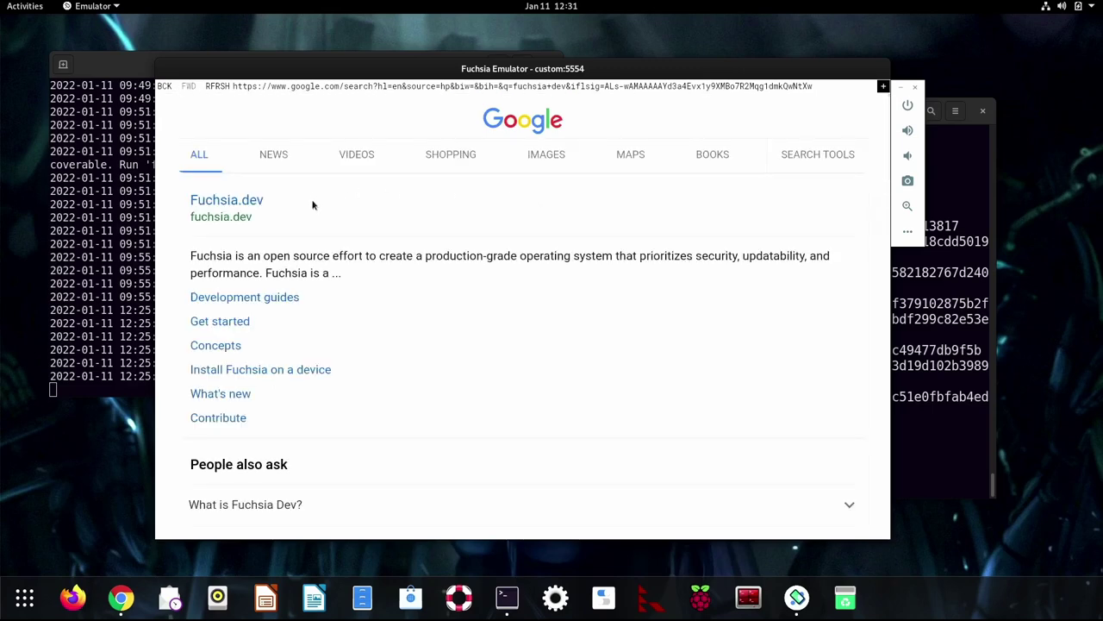
pyautogui.click(211, 197)
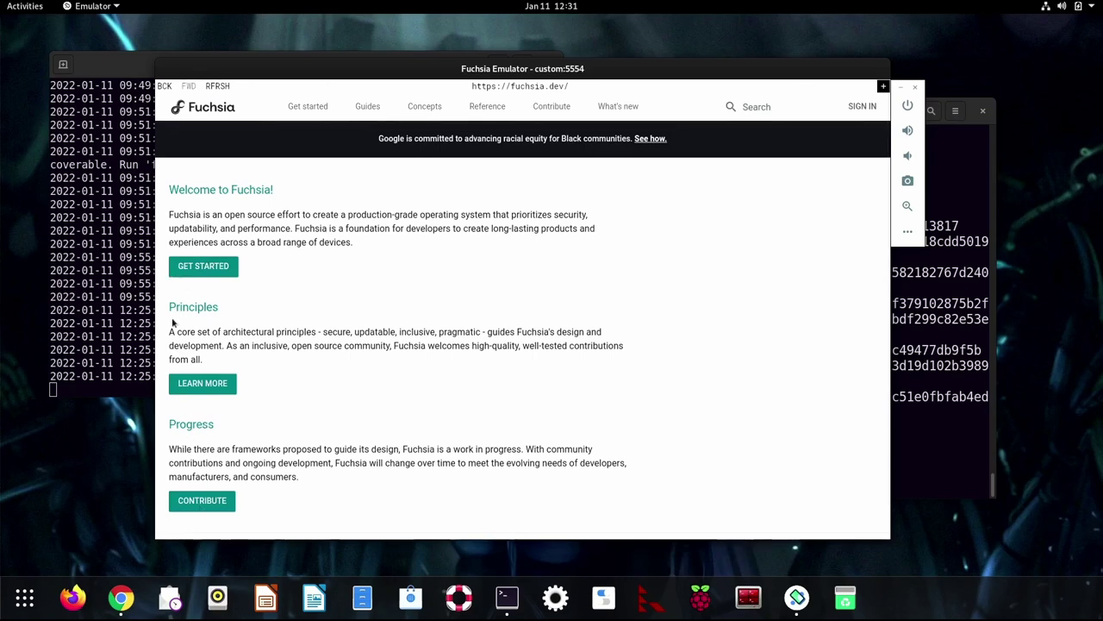
# Open the Get started guide's Explore Fuchsia page, and view its Create Fuchsia components and Contribute changes sections
pyautogui.click(205, 267)
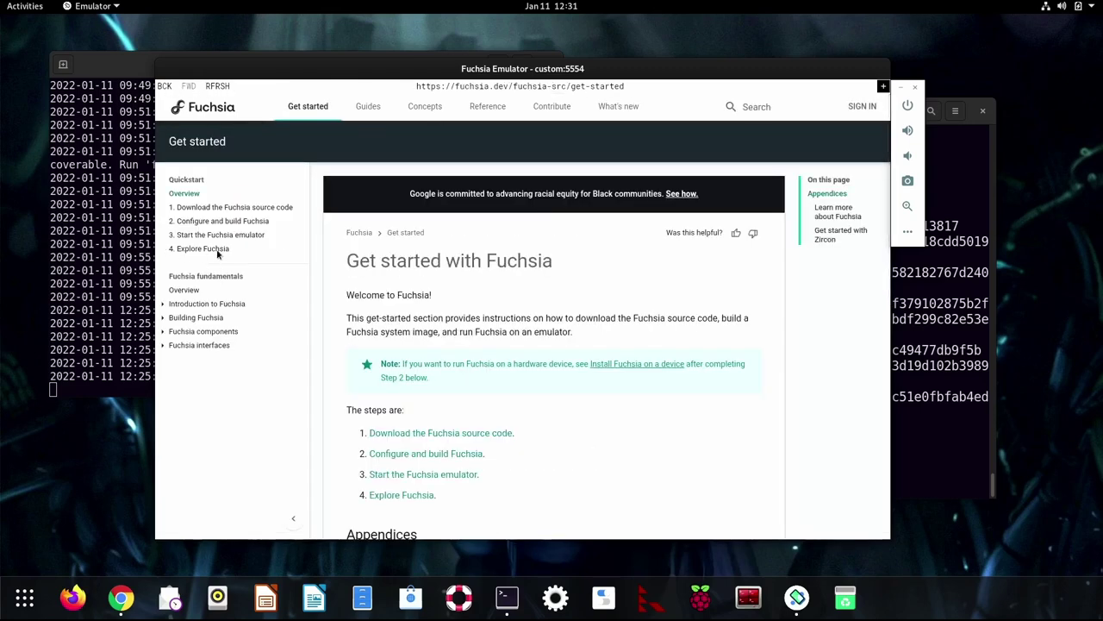
pyautogui.click(217, 249)
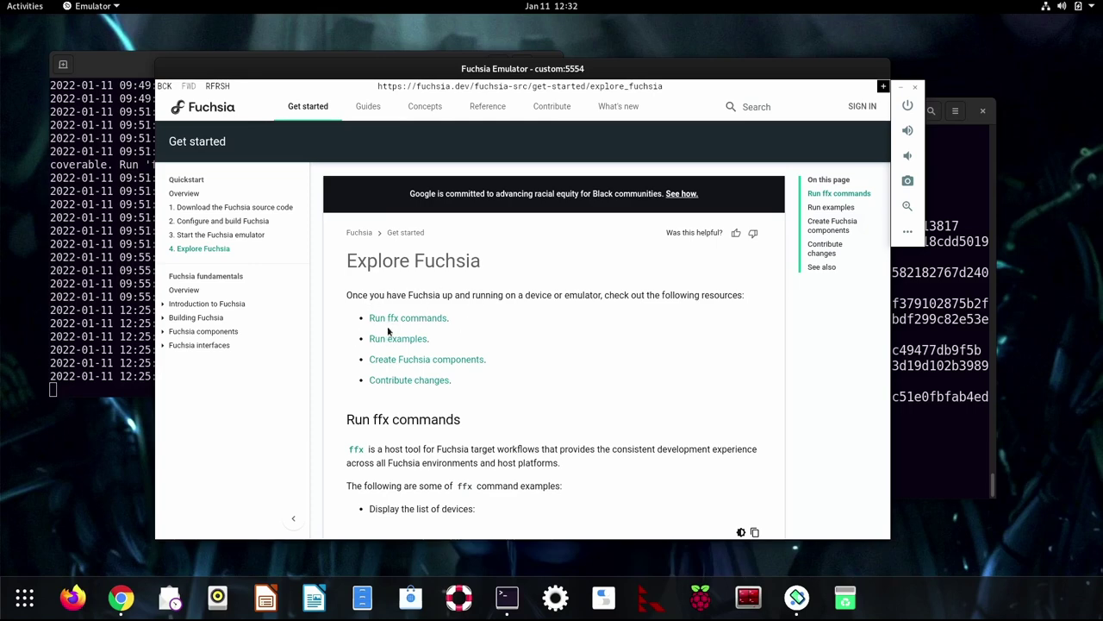
pyautogui.click(422, 360)
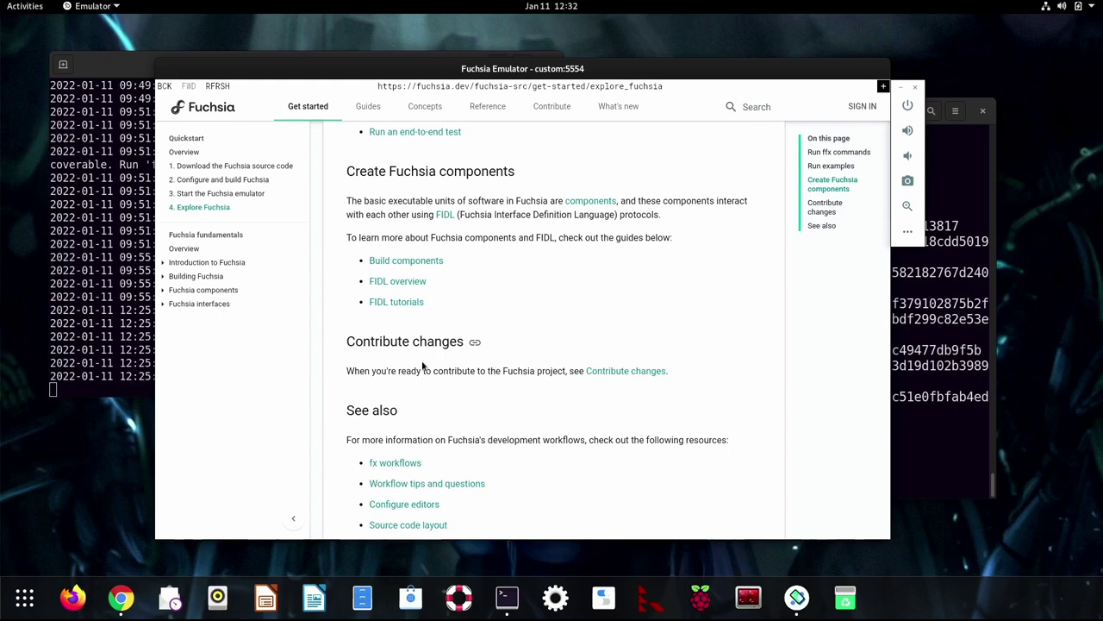
pyautogui.click(472, 344)
# Open a new host terminal window, place it over the emulator, and list the fuchsia source directory with `ls`
pyautogui.click(954, 111)
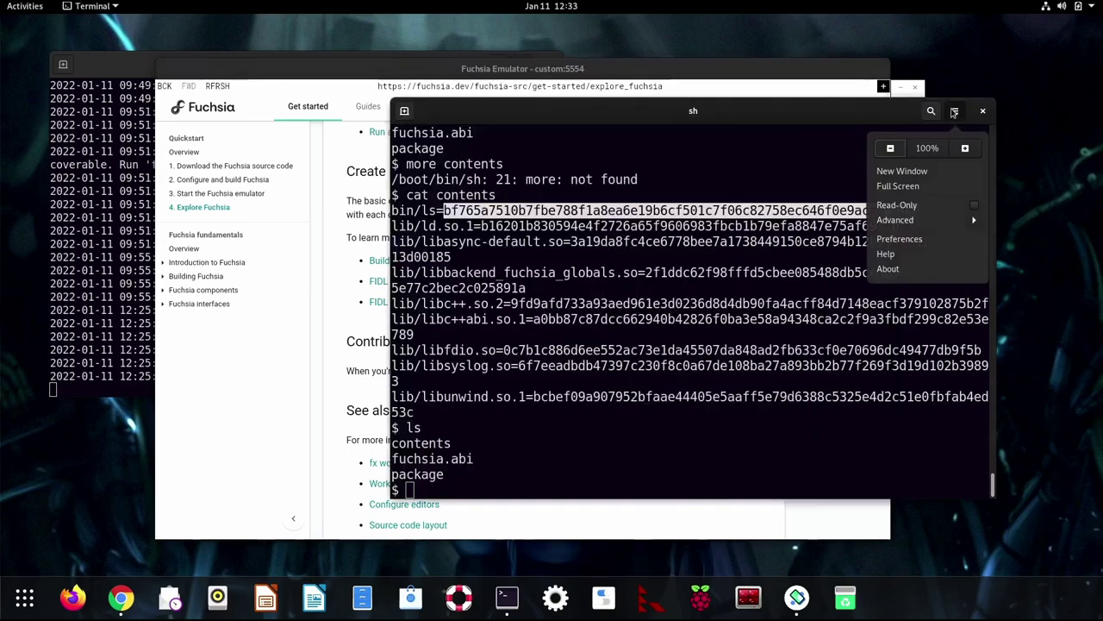
pyautogui.click(929, 172)
pyautogui.moveTo(376, 27); pyautogui.dragTo(755, 107)
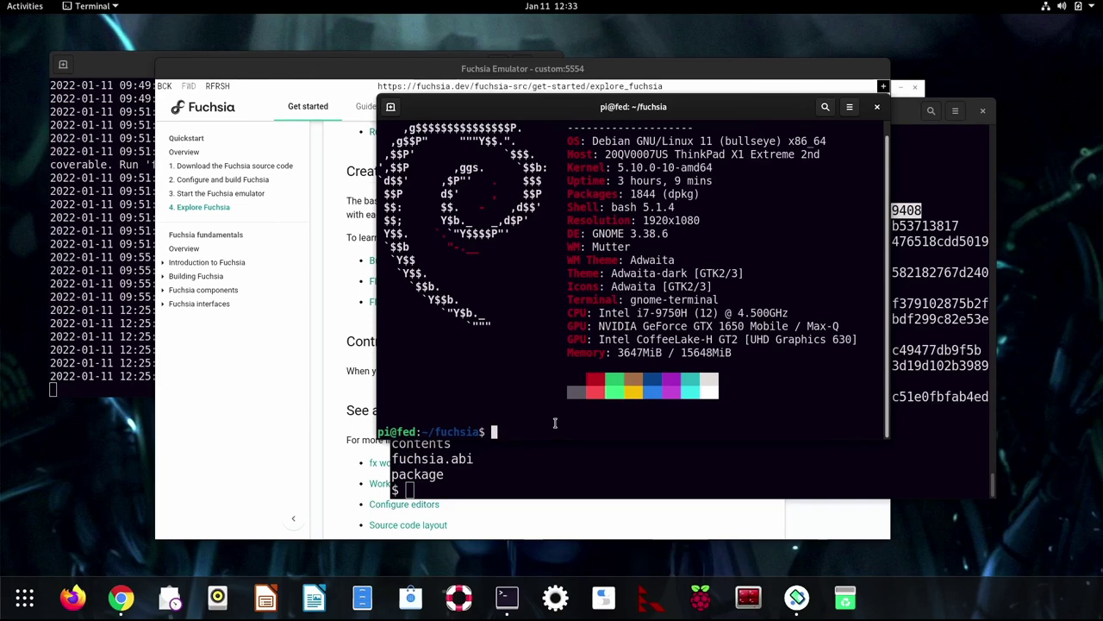
pyautogui.write('ls')
pyautogui.press('Return')
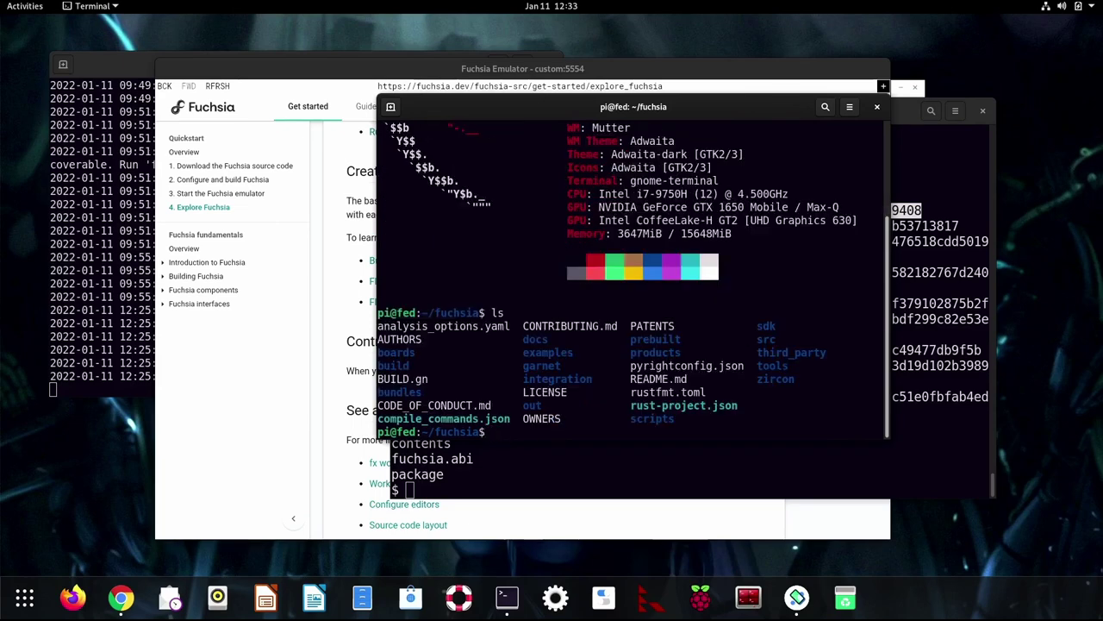
# List the available Fuchsia devices with `fx list-devices`, and highlight the device name and its IP address in turn
pyautogui.write('fx list-devices')
pyautogui.press('Return')
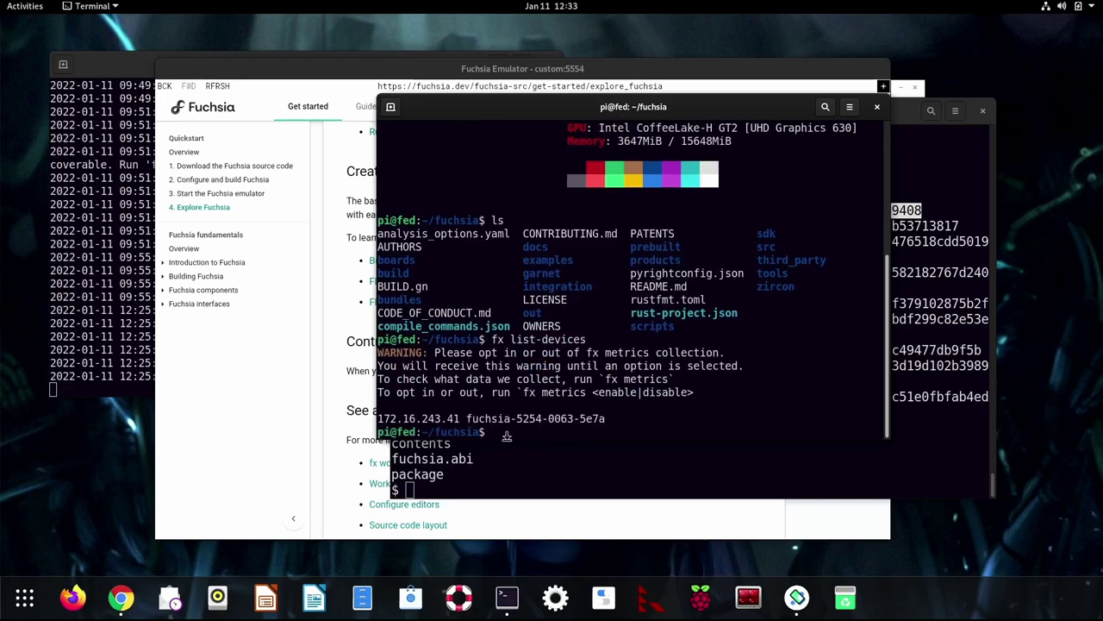
pyautogui.moveTo(466, 418); pyautogui.dragTo(606, 418)
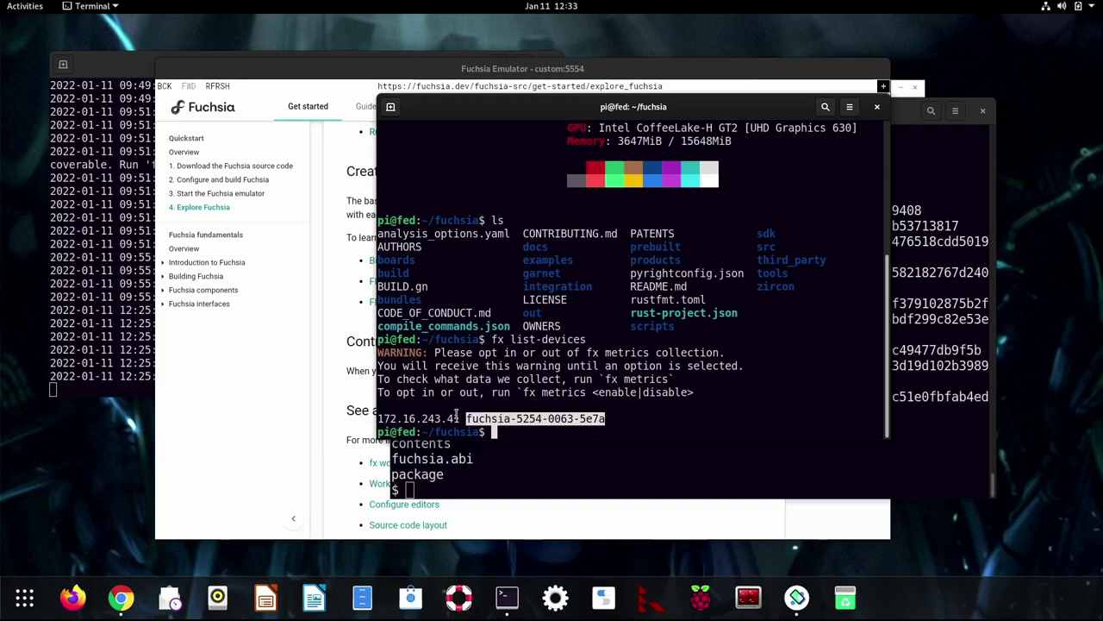
pyautogui.moveTo(459, 418); pyautogui.dragTo(376, 418)
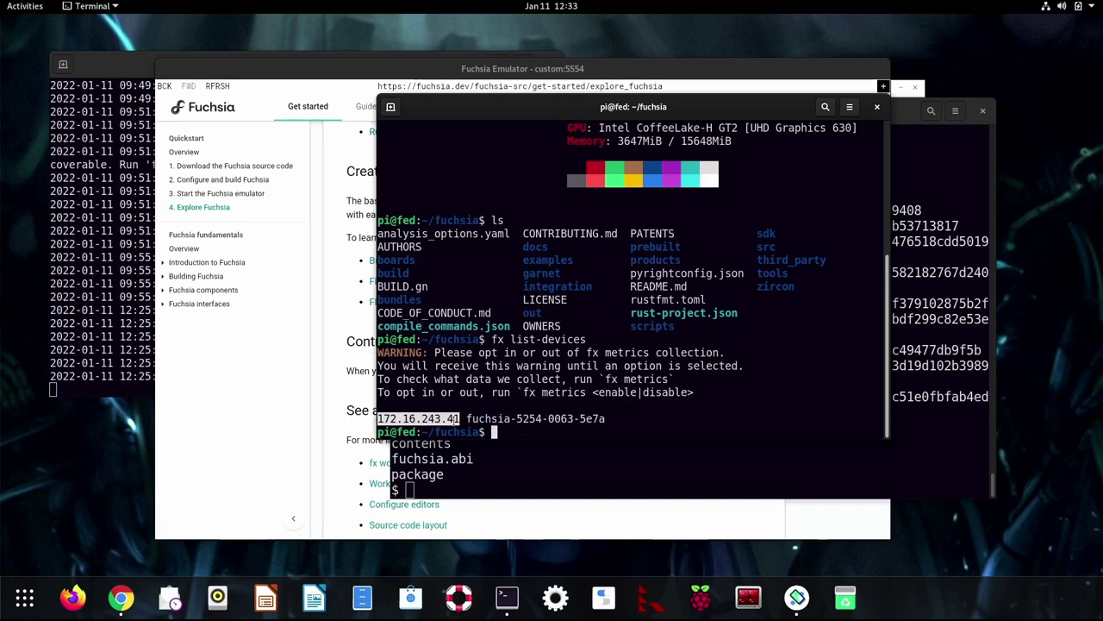
pyautogui.click(531, 436)
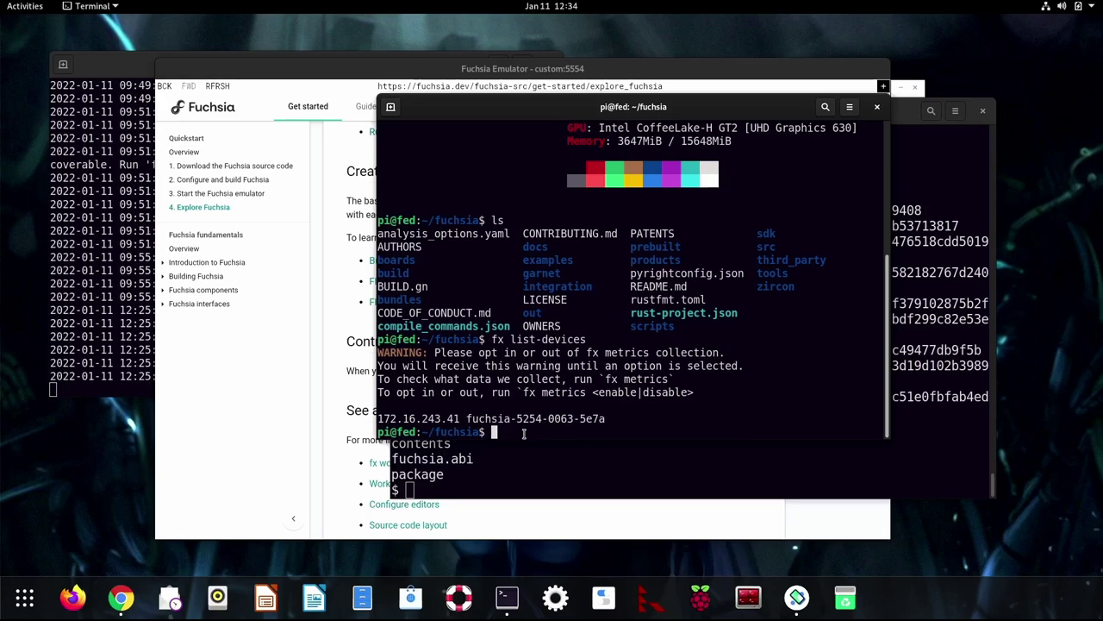
# Try `fx target list`, and list the Fuchsia targets with `ffx target list`
pyautogui.write('fx target list')
pyautogui.press('Return')
pyautogui.write('ffx target list')
pyautogui.press('Return')
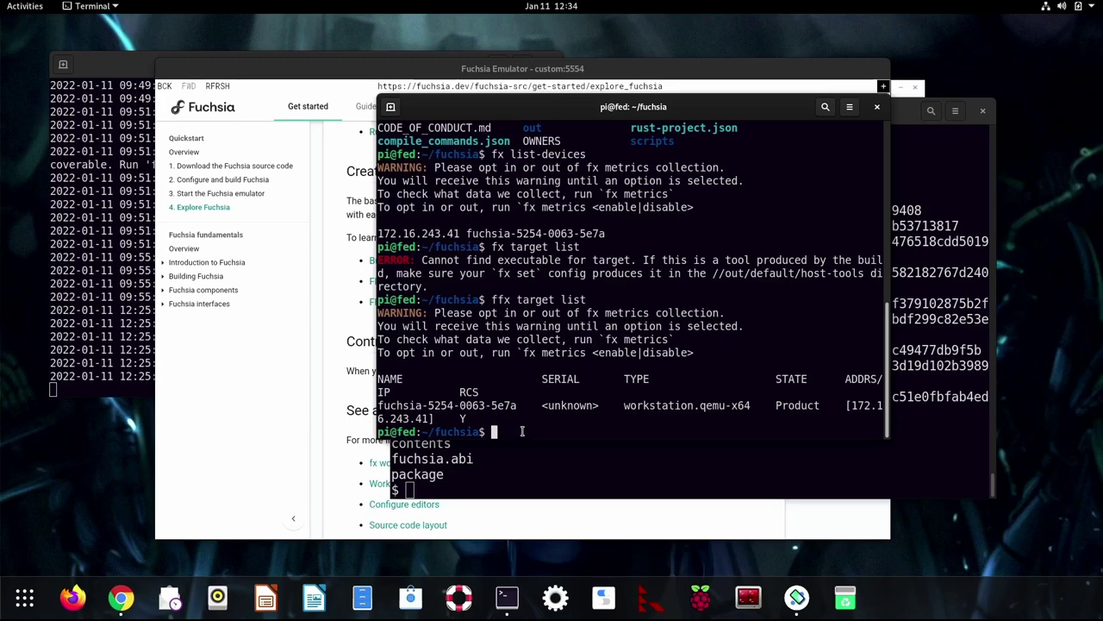
# Show the target device's details with `ffx target show`
pyautogui.write('ffx target shpw')
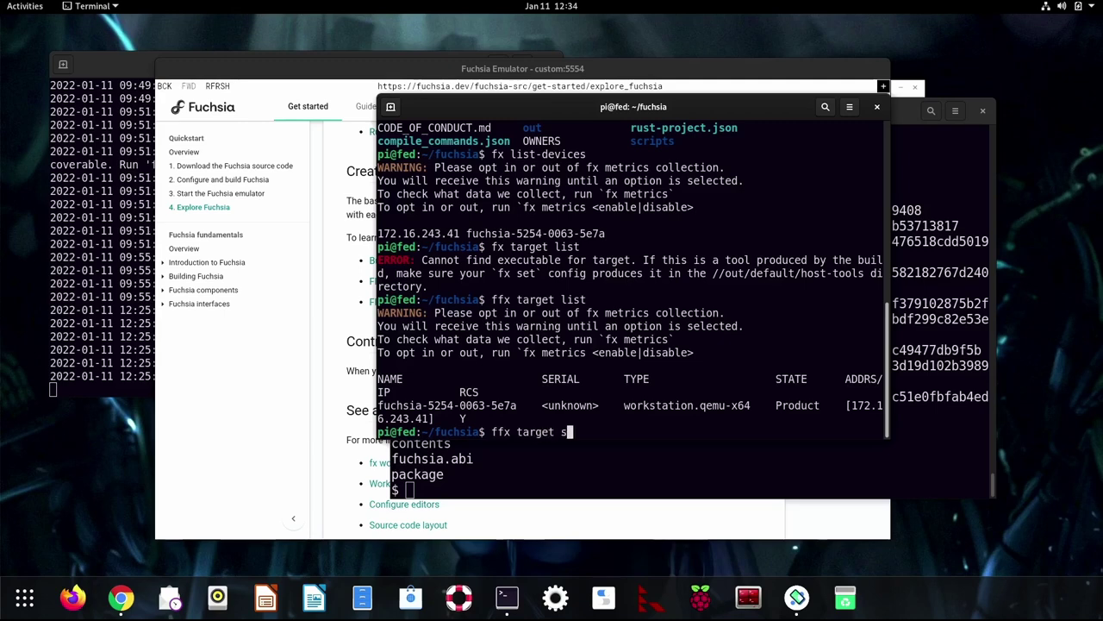
pyautogui.press('BackSpace')
pyautogui.press('BackSpace')
pyautogui.write('ow')
pyautogui.press('Return')
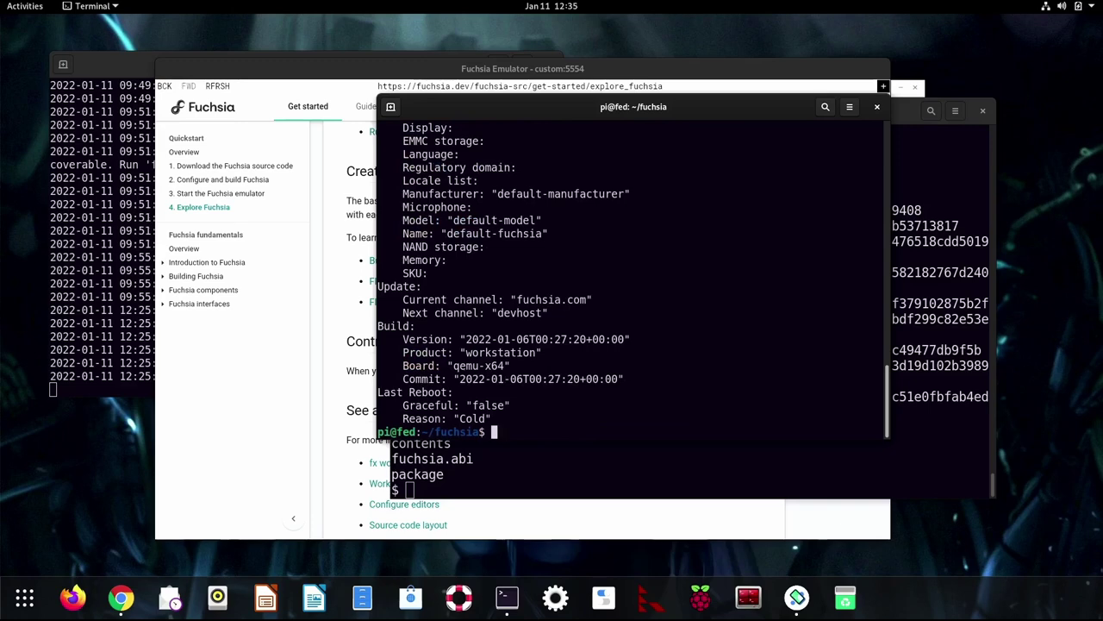
# Examine the target details from the name and SSH address through the board, device, product, update and build sections
pyautogui.scroll(3, 544, 330)
pyautogui.scroll(3, 544, 330)
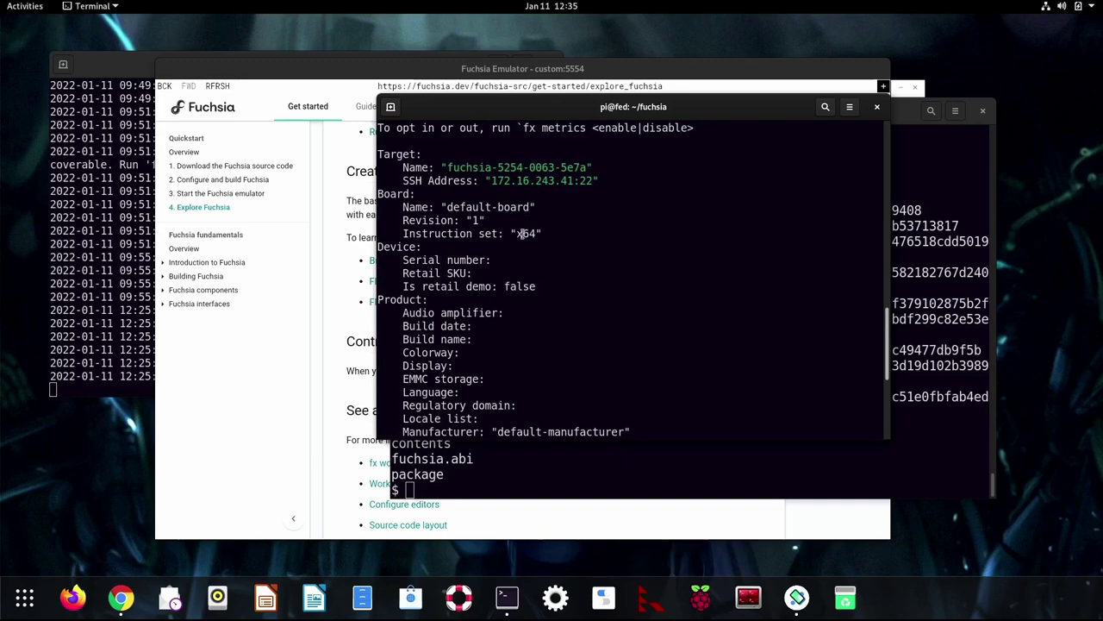
pyautogui.scroll(-2, 522, 235)
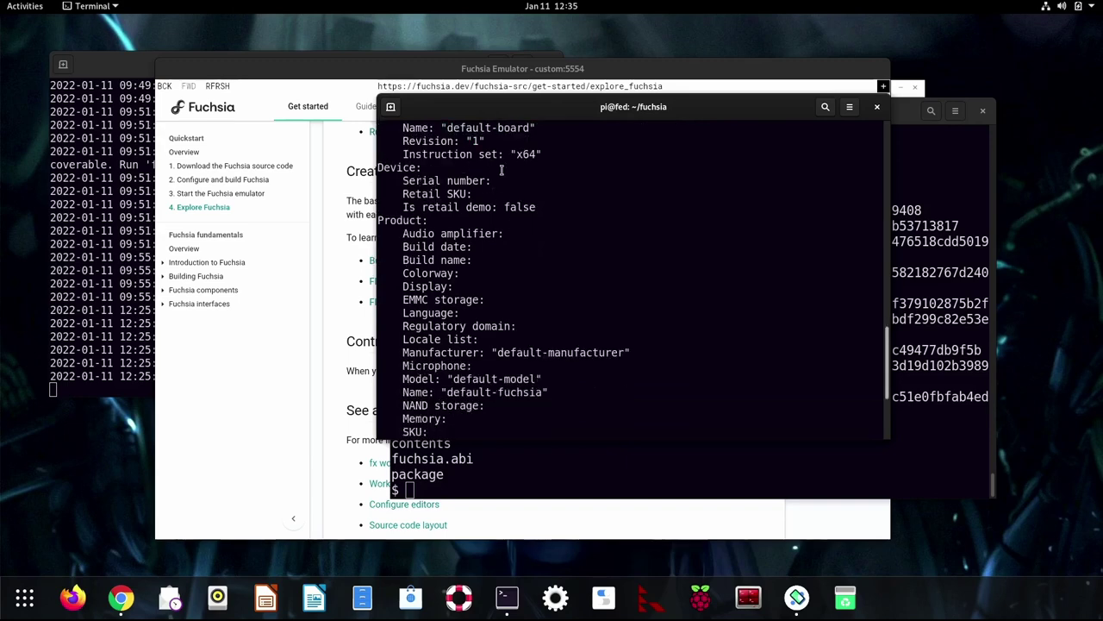
pyautogui.scroll(-1, 501, 170)
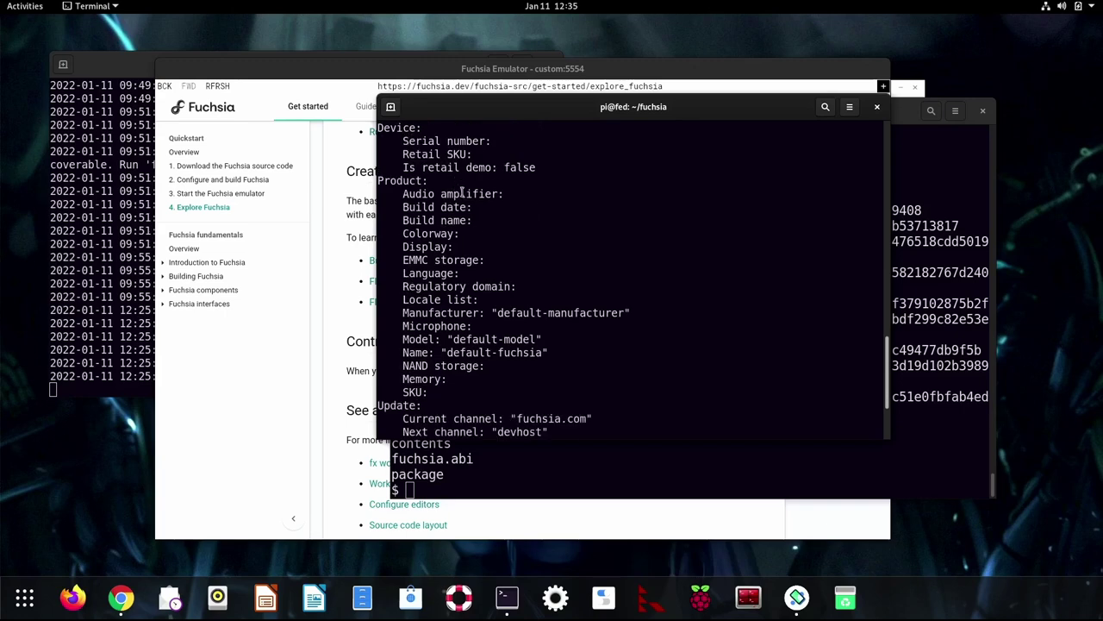
pyautogui.scroll(-1, 508, 212)
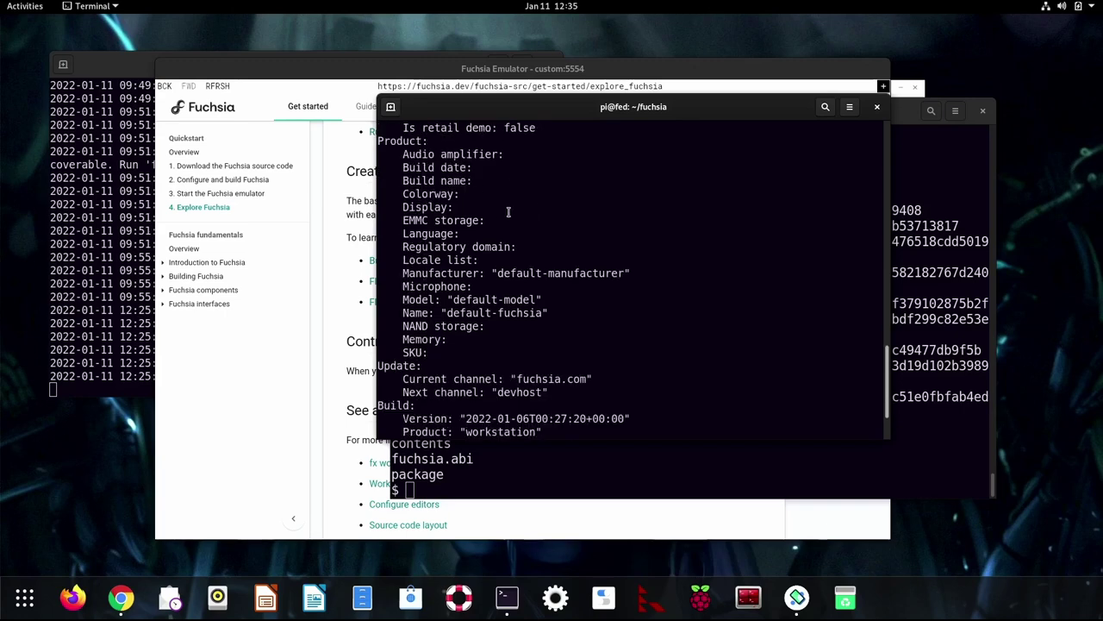
pyautogui.scroll(-1, 509, 213)
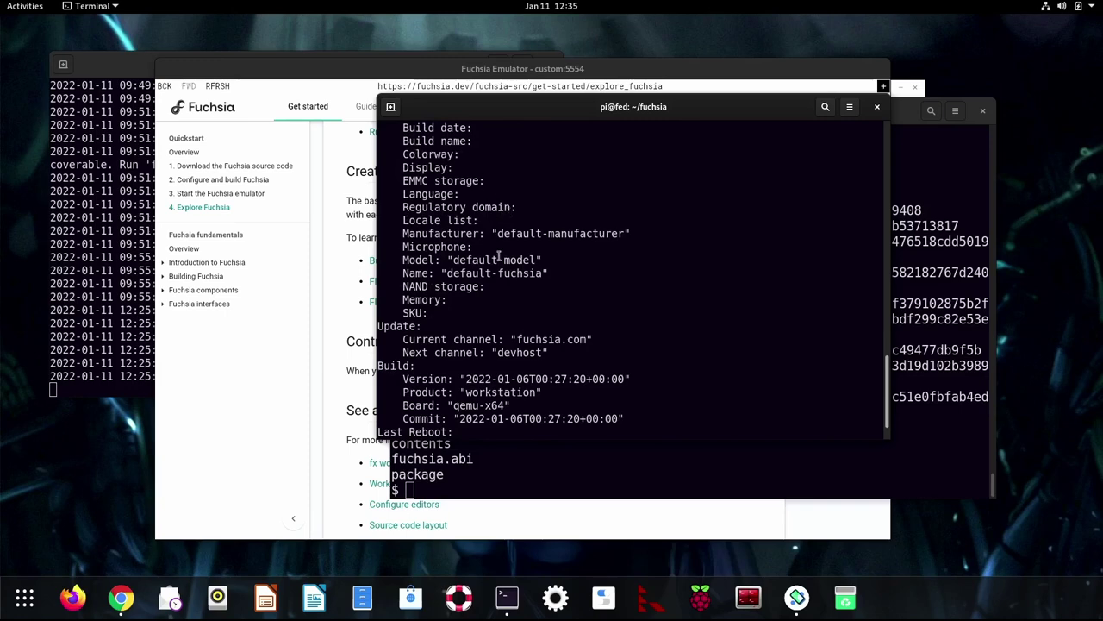
pyautogui.scroll(-1, 505, 273)
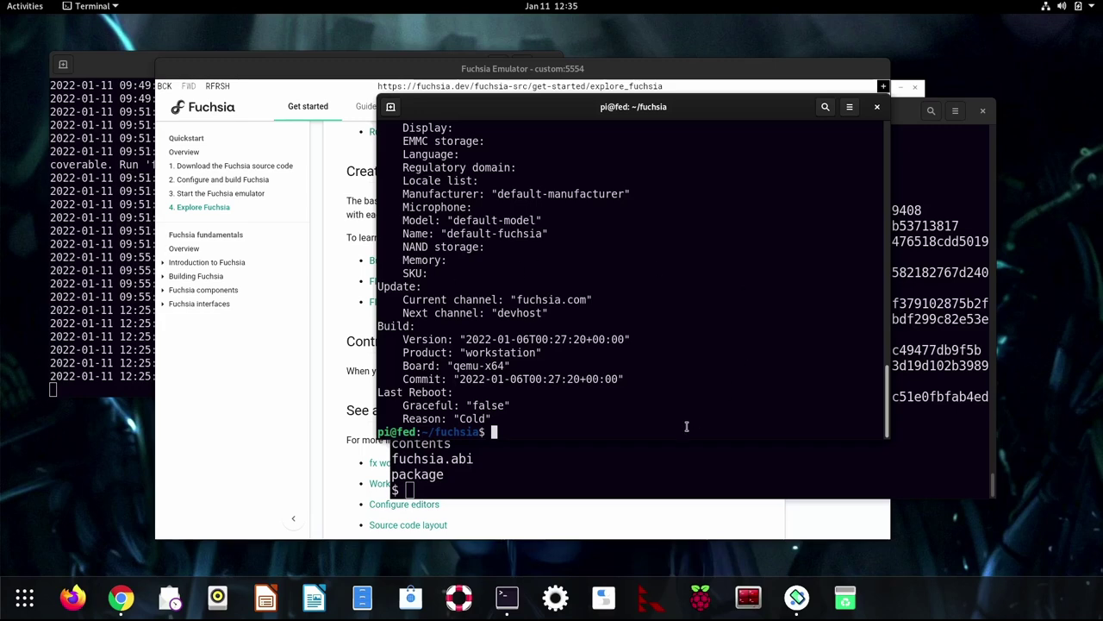
# Stream the target device's logs with `ffx log watch`, review the recent entries, and stop the stream
pyautogui.write('fx')
pyautogui.press('BackSpace')
pyautogui.write('fx log watch')
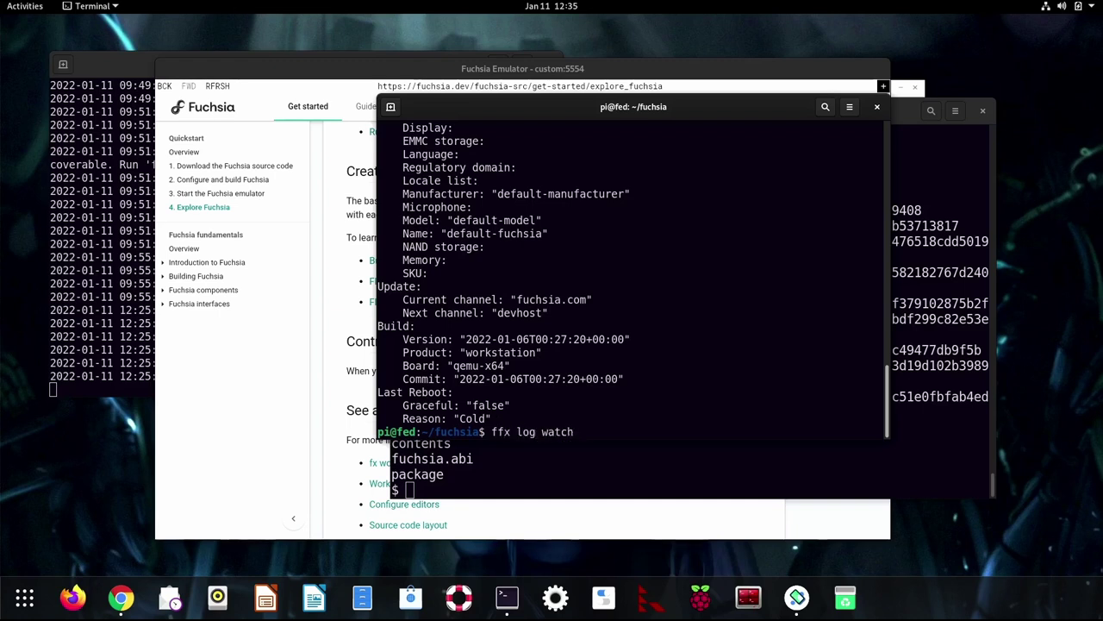
pyautogui.press('Return')
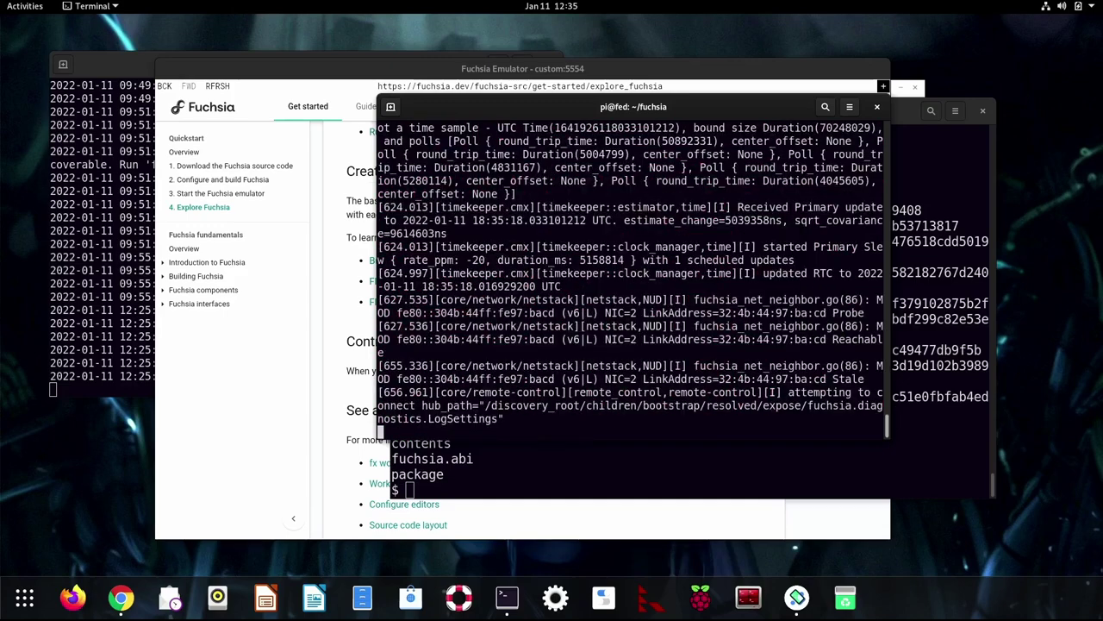
pyautogui.scroll(7, 689, 305)
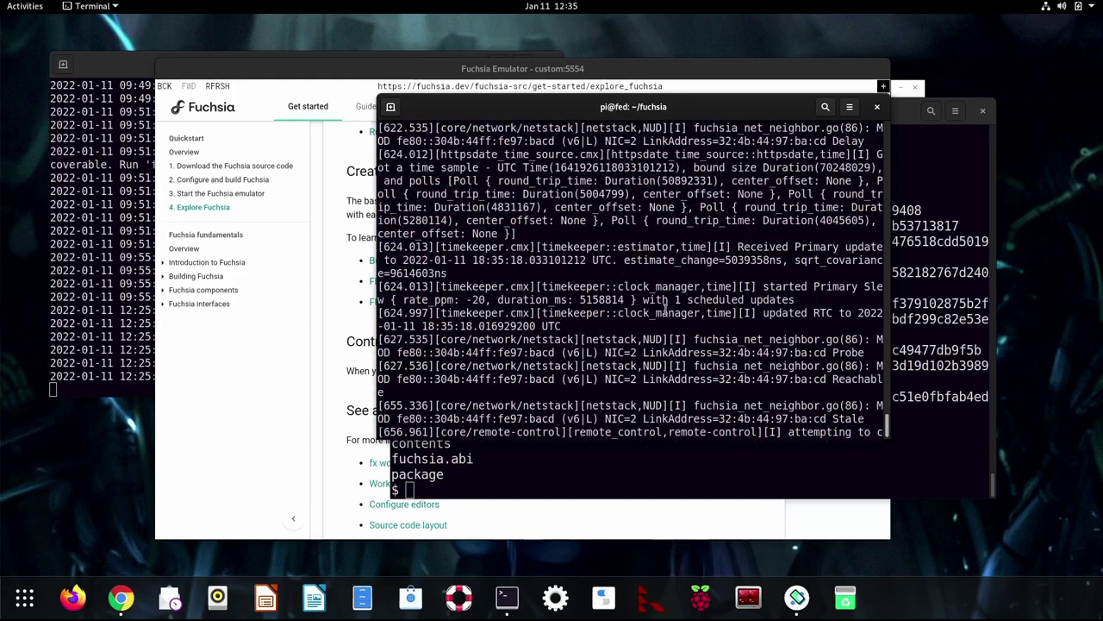
pyautogui.scroll(3, 664, 307)
pyautogui.scroll(2, 664, 307)
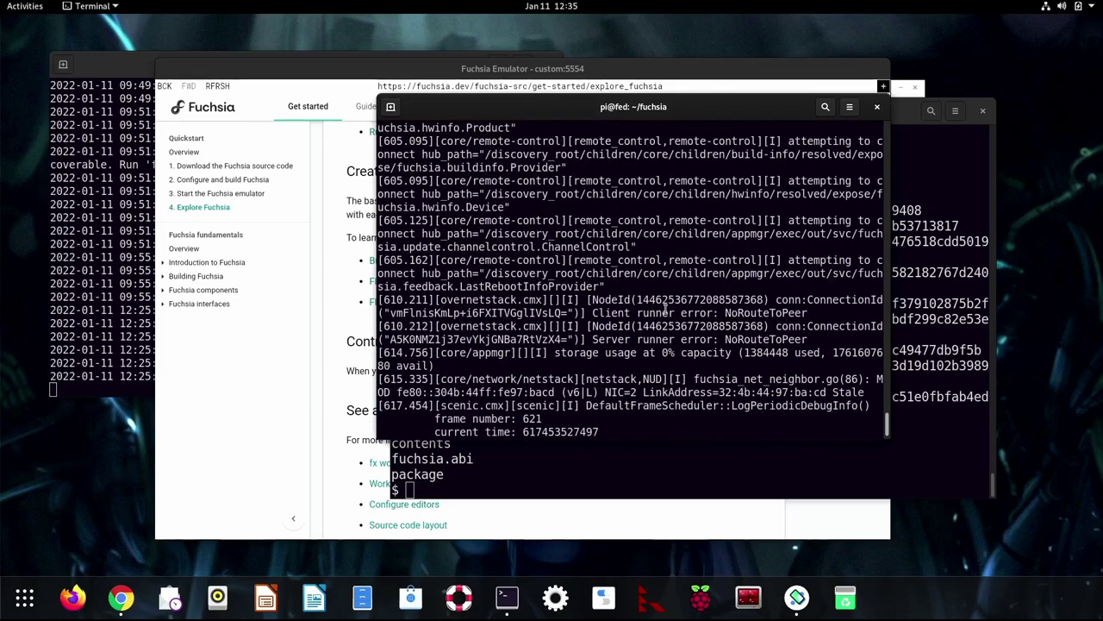
pyautogui.scroll(-12, 664, 307)
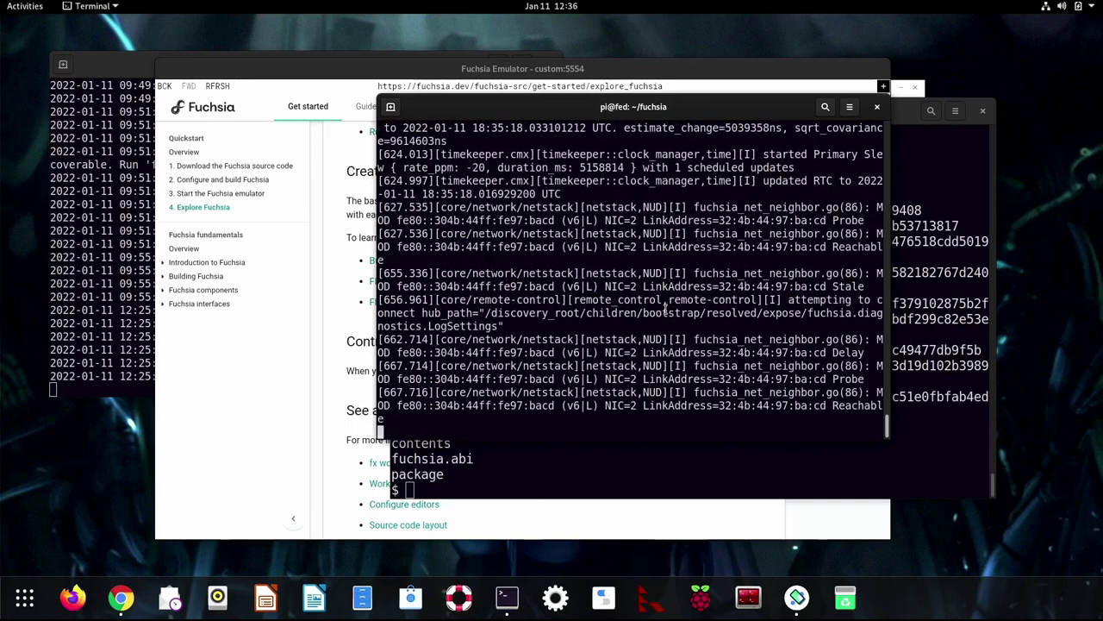
pyautogui.hotkey('ctrl', 'c')
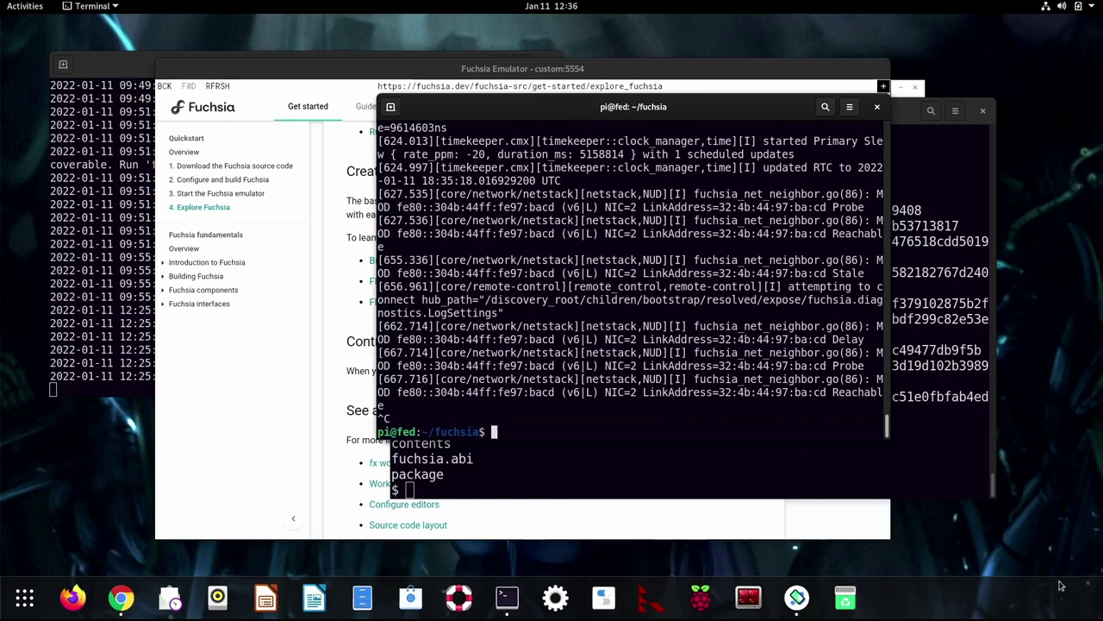
# Show the available ffx commands with `ffx help`, and highlight the `component` command in the list
pyautogui.write('ffx help')
pyautogui.press('Return')
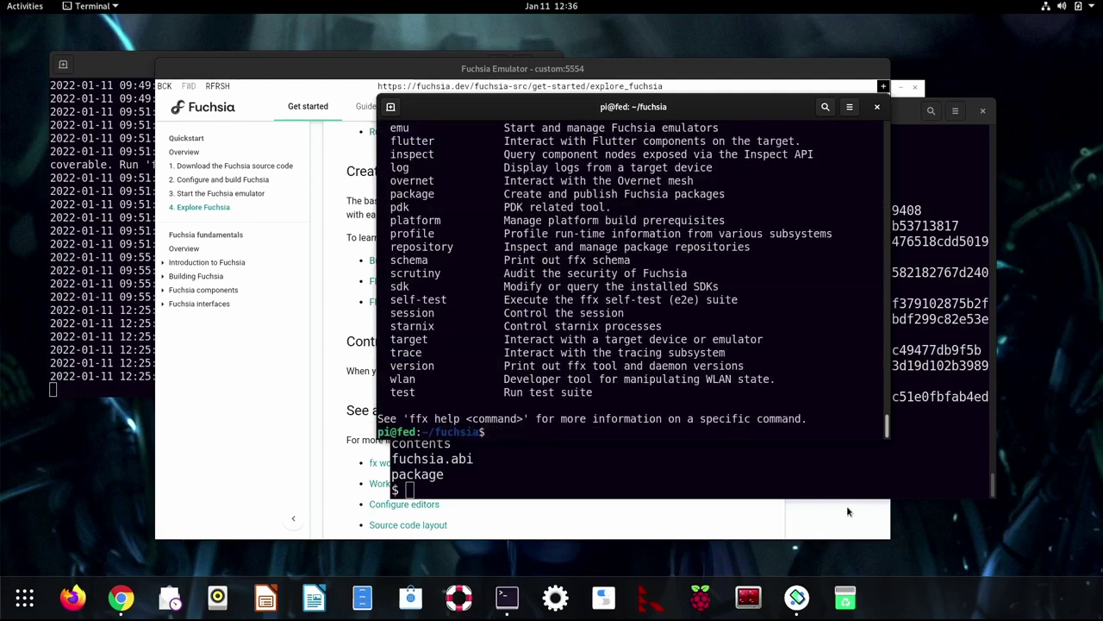
pyautogui.scroll(4, 622, 222)
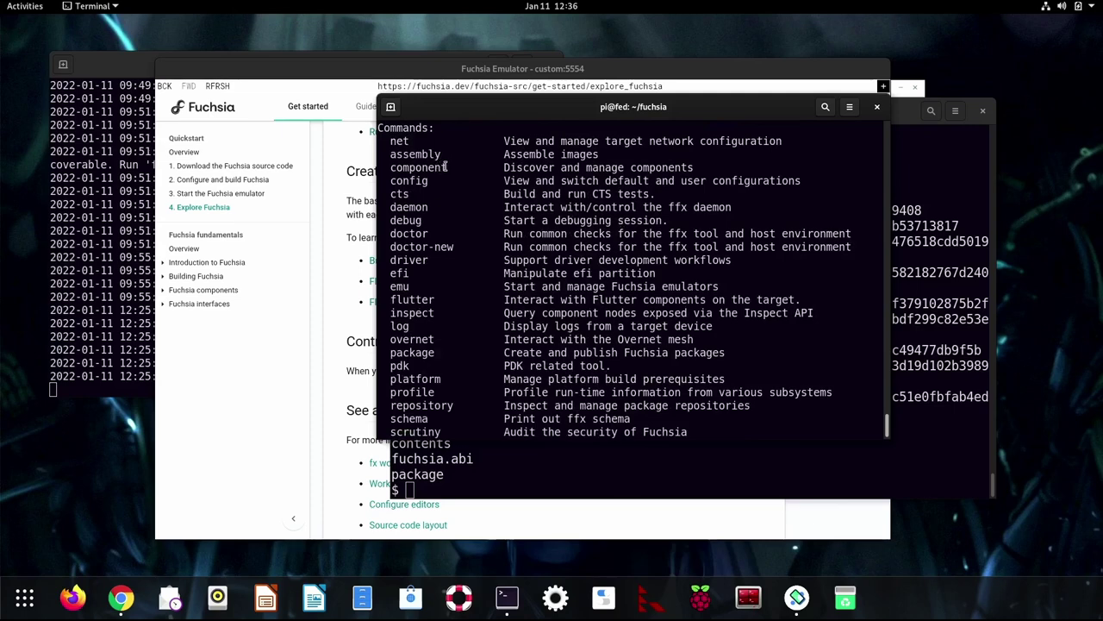
pyautogui.tripleClick(437, 166)
pyautogui.doubleClick(438, 166)
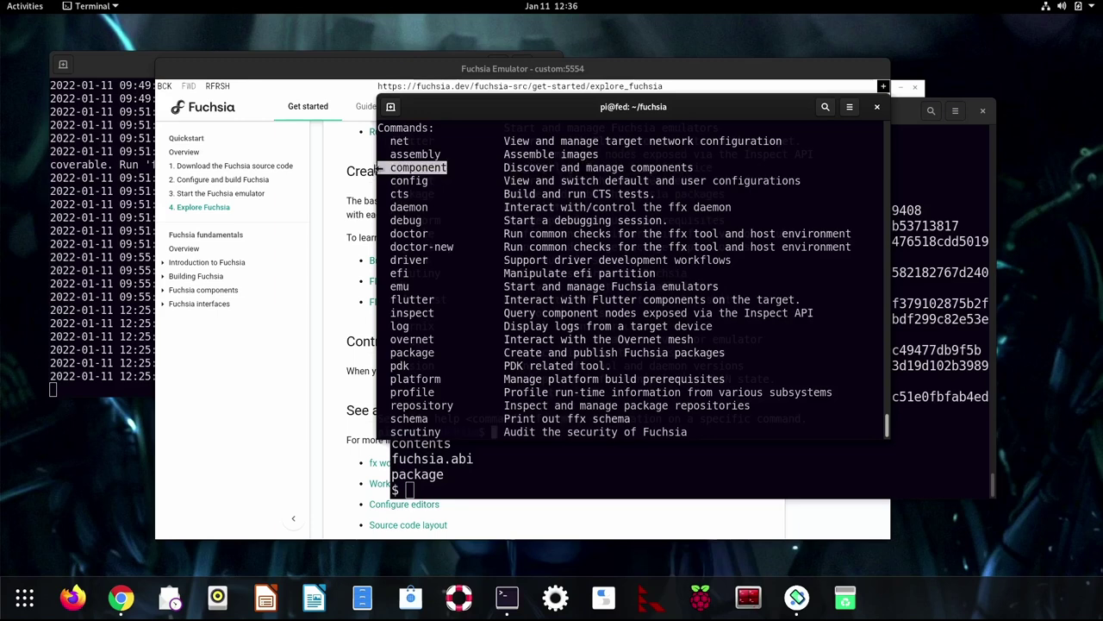
pyautogui.scroll(-4, 521, 419)
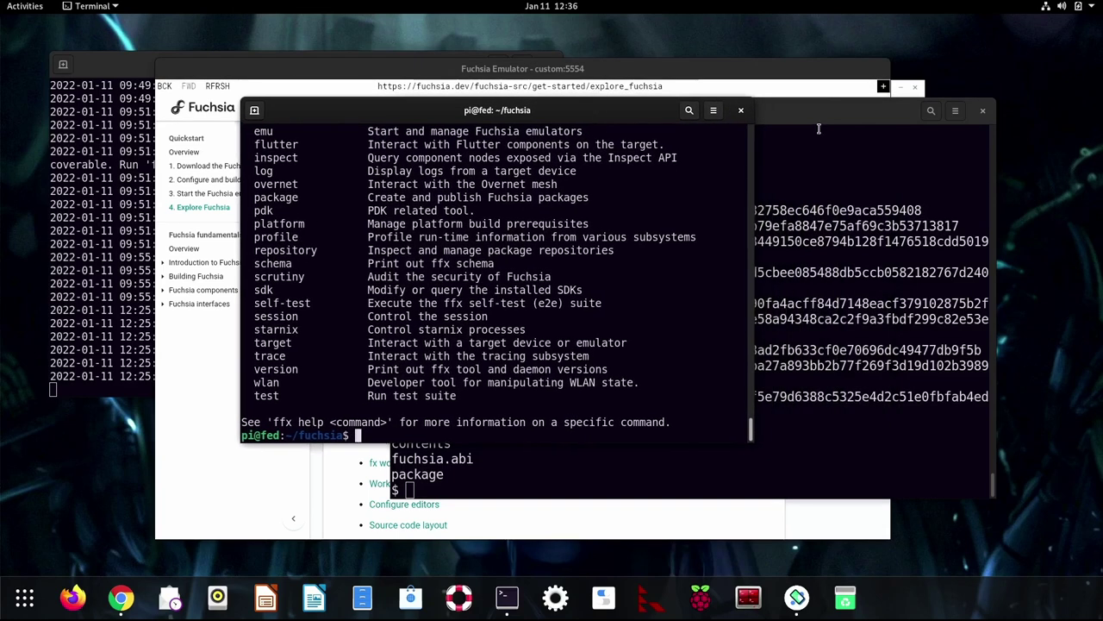
# Reboot the emulated Fuchsia device from its shell with `dm reboot`, and list the directory with `ls` once reconnected
pyautogui.click(824, 126)
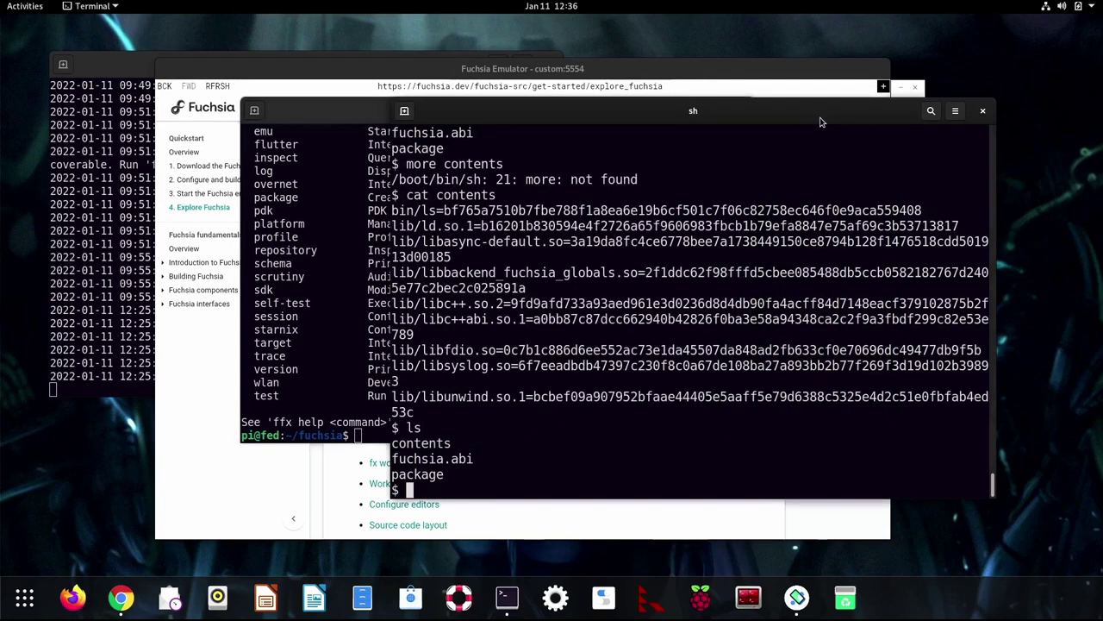
pyautogui.doubleClick(513, 469)
pyautogui.write('dm ')
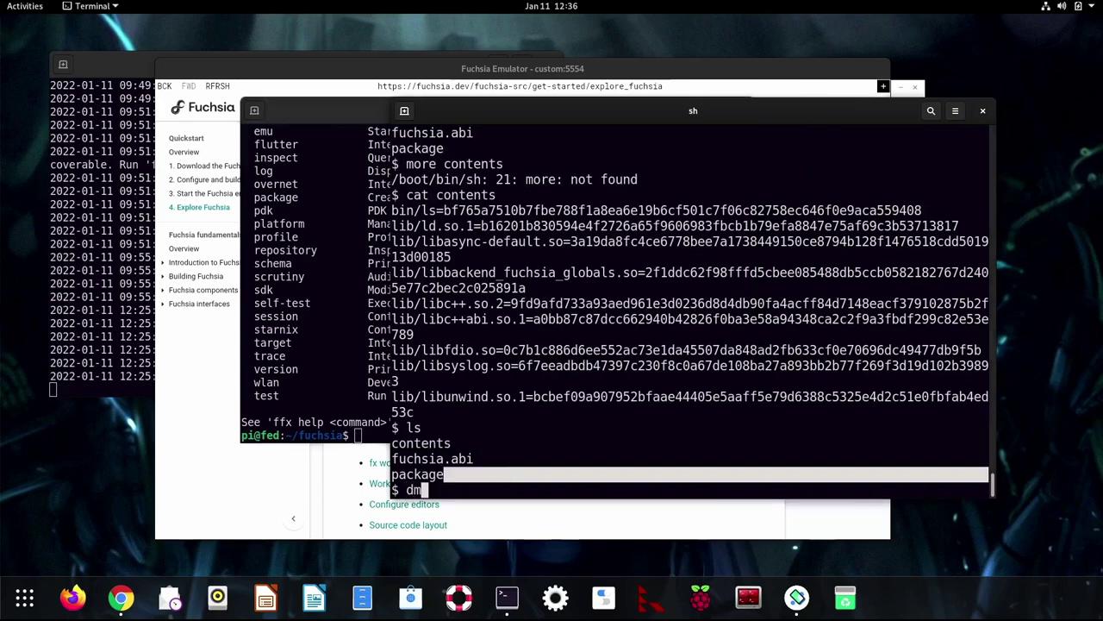
pyautogui.write('reboot')
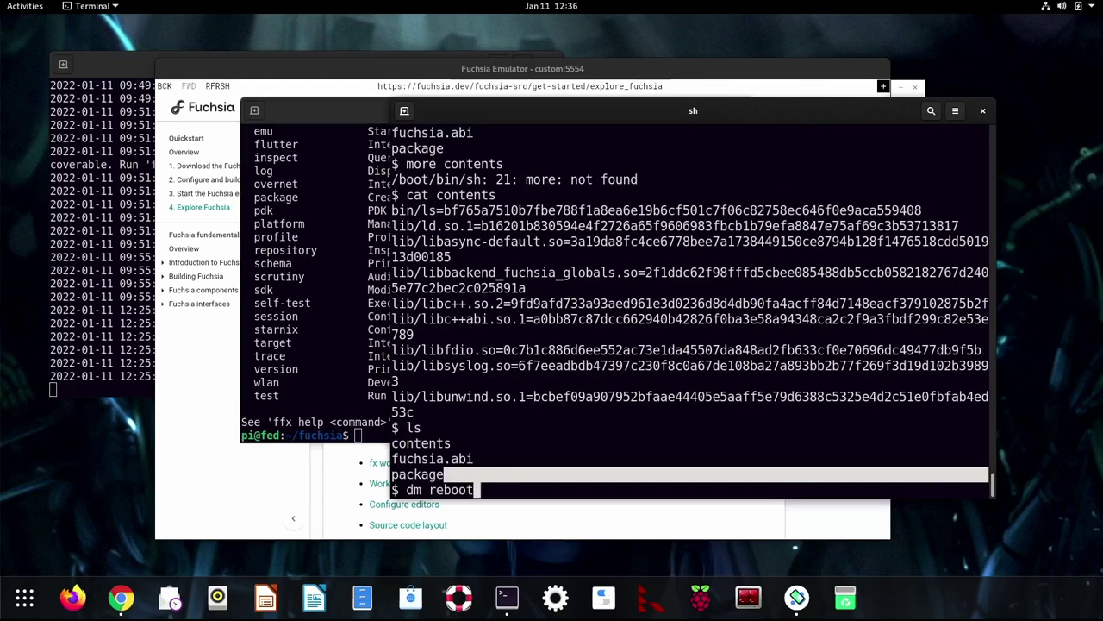
pyautogui.press('Return')
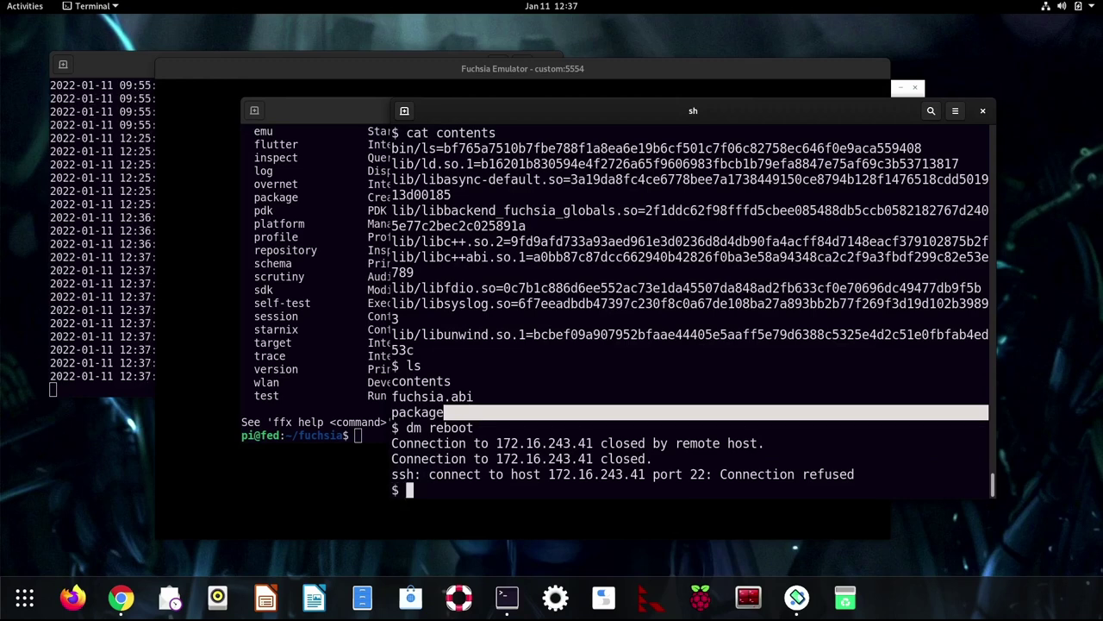
pyautogui.write('ls')
pyautogui.press('Return')
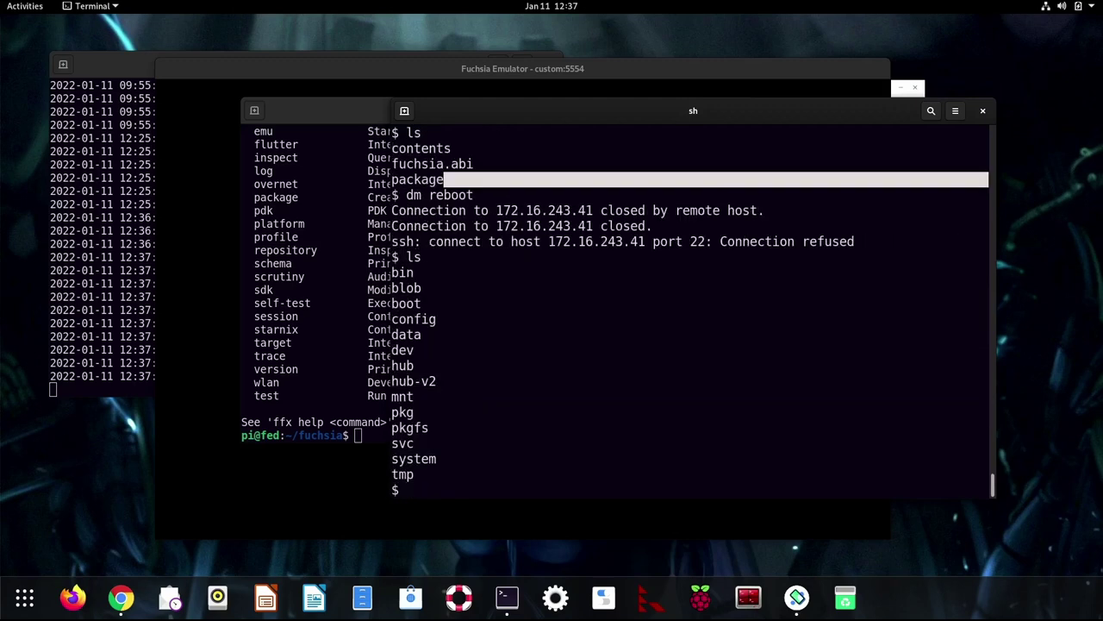
# Shut down the Fuchsia device with `dm shutdown` in its shell, and bring the package server's log terminal forward
pyautogui.write('dm shut')
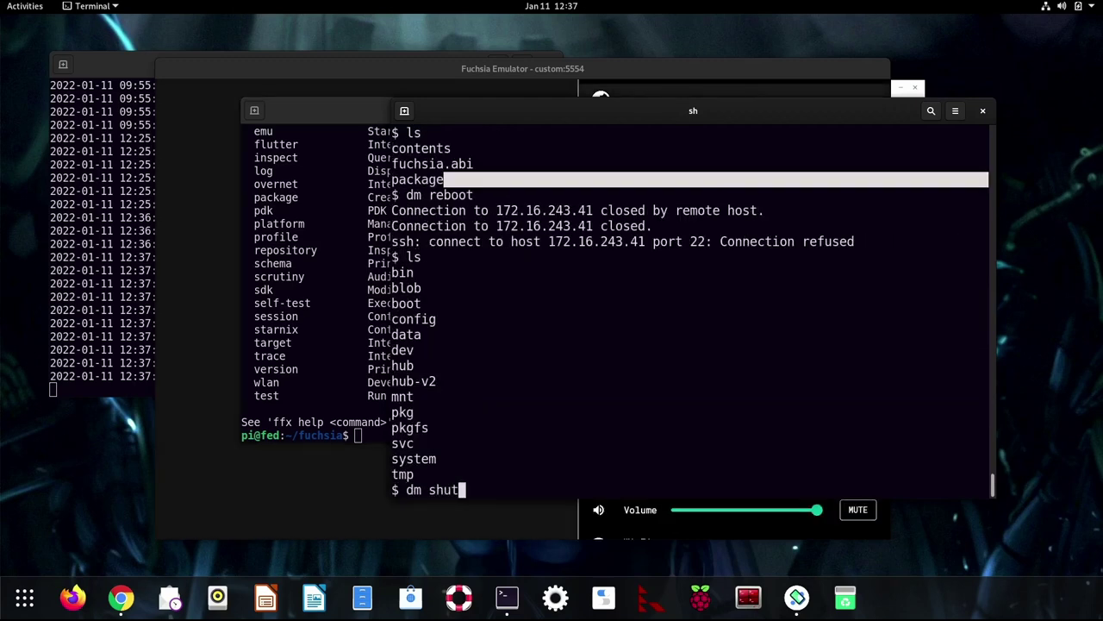
pyautogui.write('down')
pyautogui.click(628, 77)
pyautogui.click(967, 238)
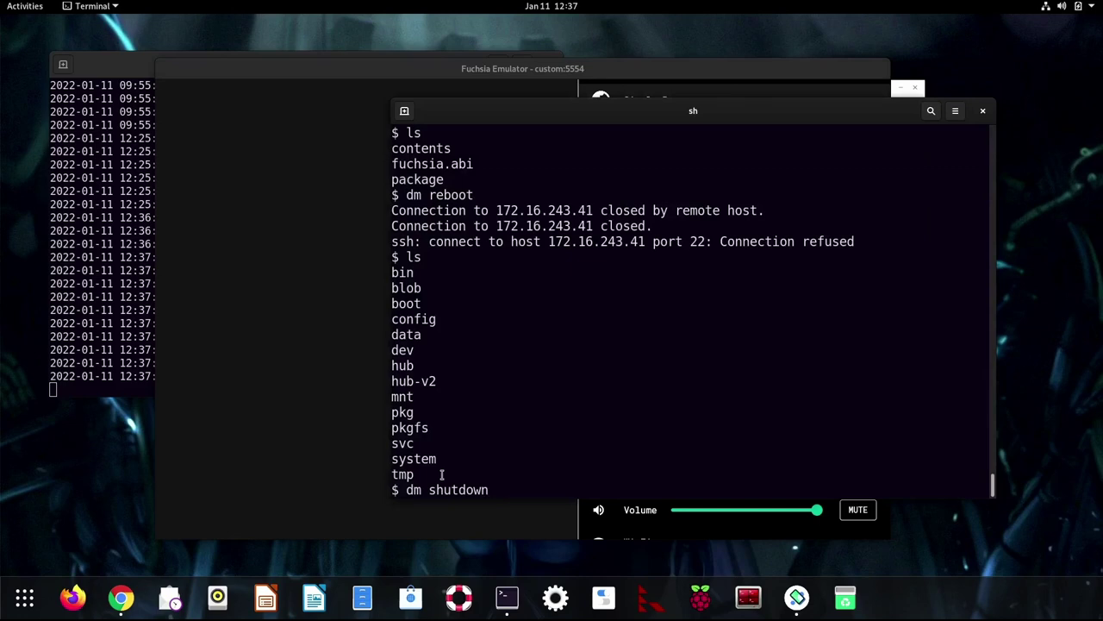
pyautogui.press('Return')
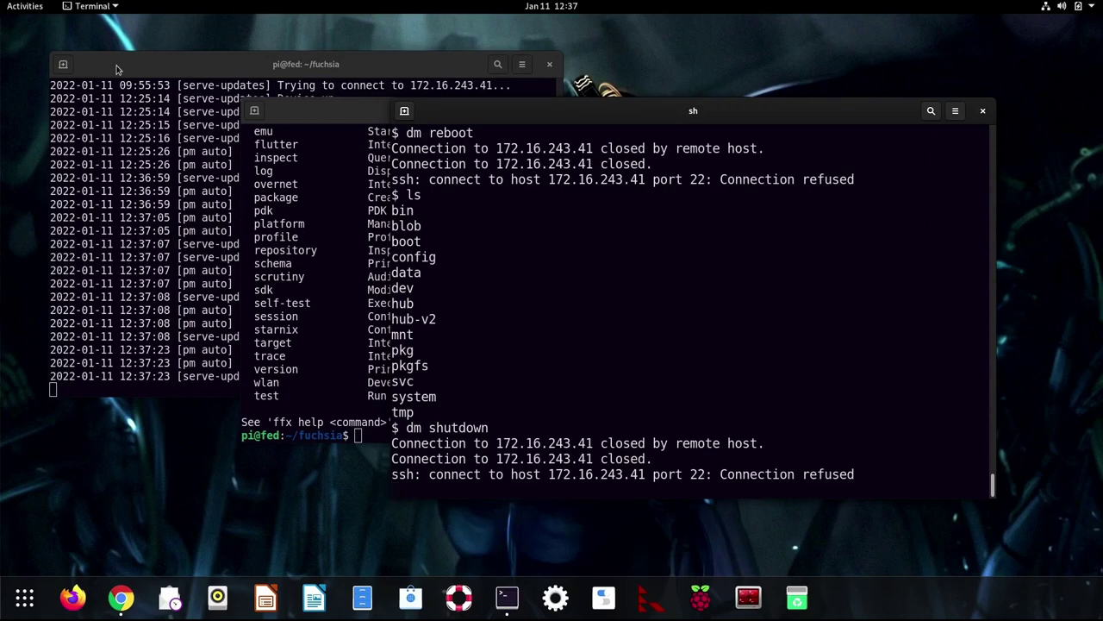
pyautogui.click(147, 231)
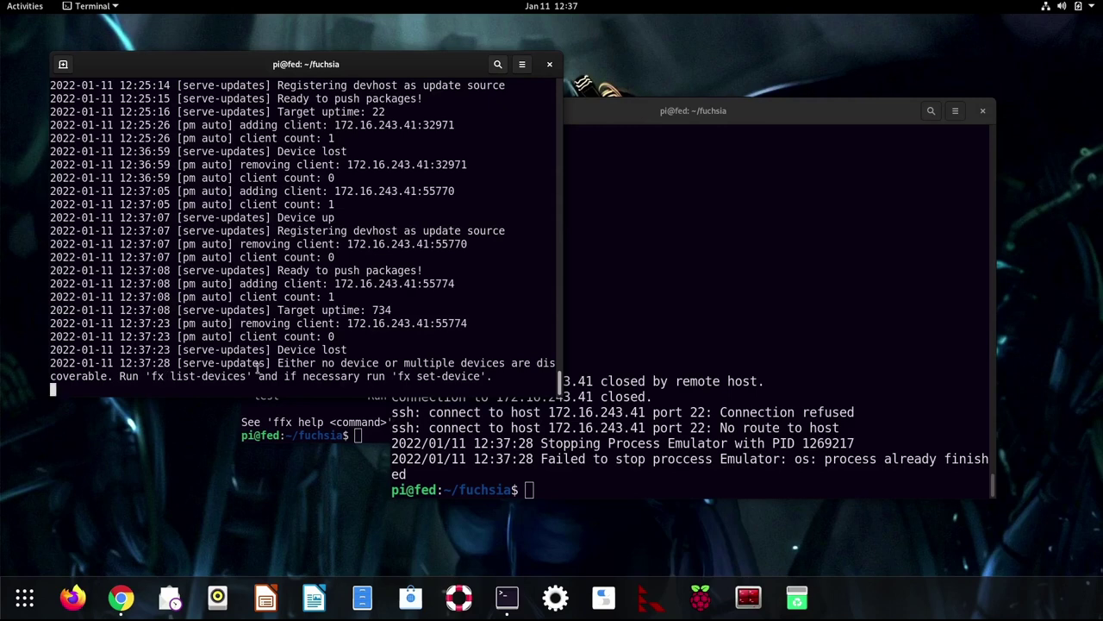
# Return to the terminal that ran the emulator, list `/tmp` with `ls /tmp`, and highlight the `vdl_staging` directories
pyautogui.click(698, 280)
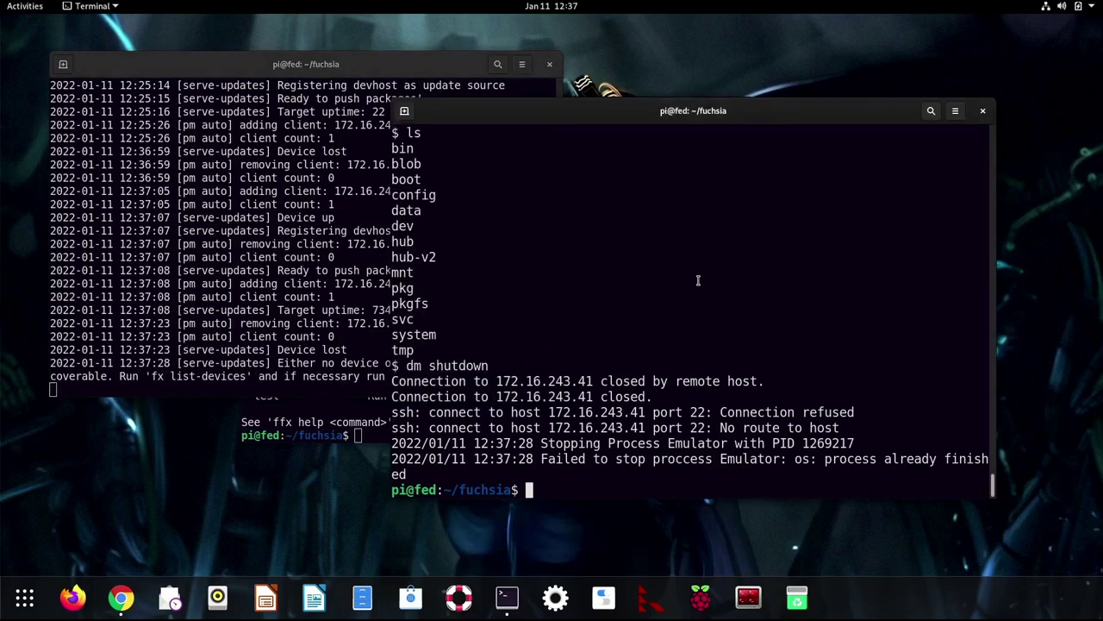
pyautogui.write('ls /tmp')
pyautogui.press('Return')
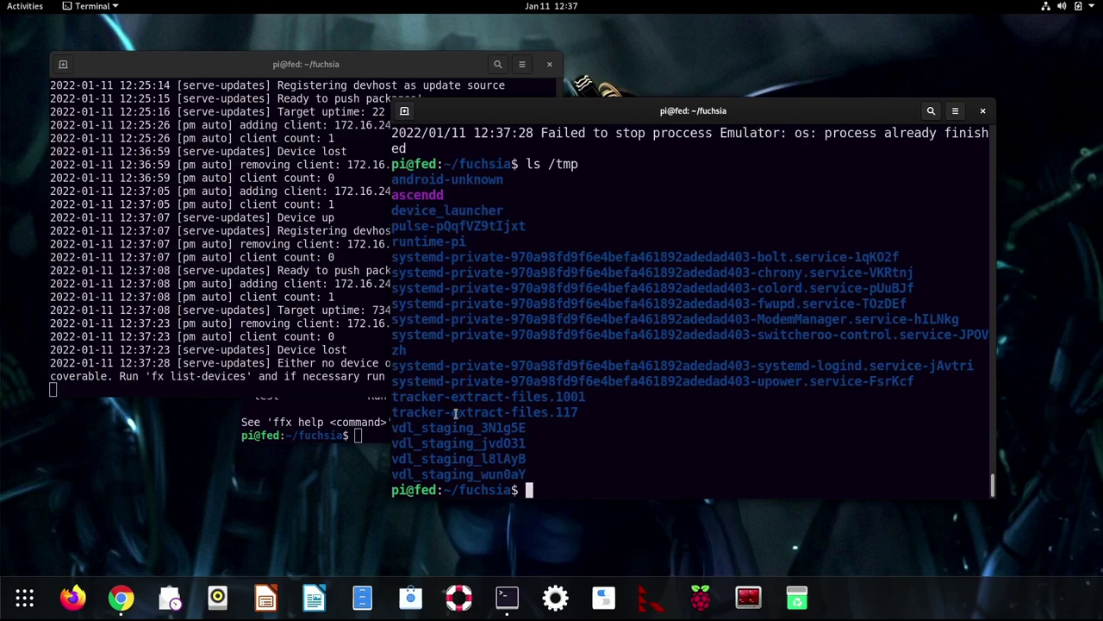
pyautogui.moveTo(527, 474); pyautogui.dragTo(382, 424)
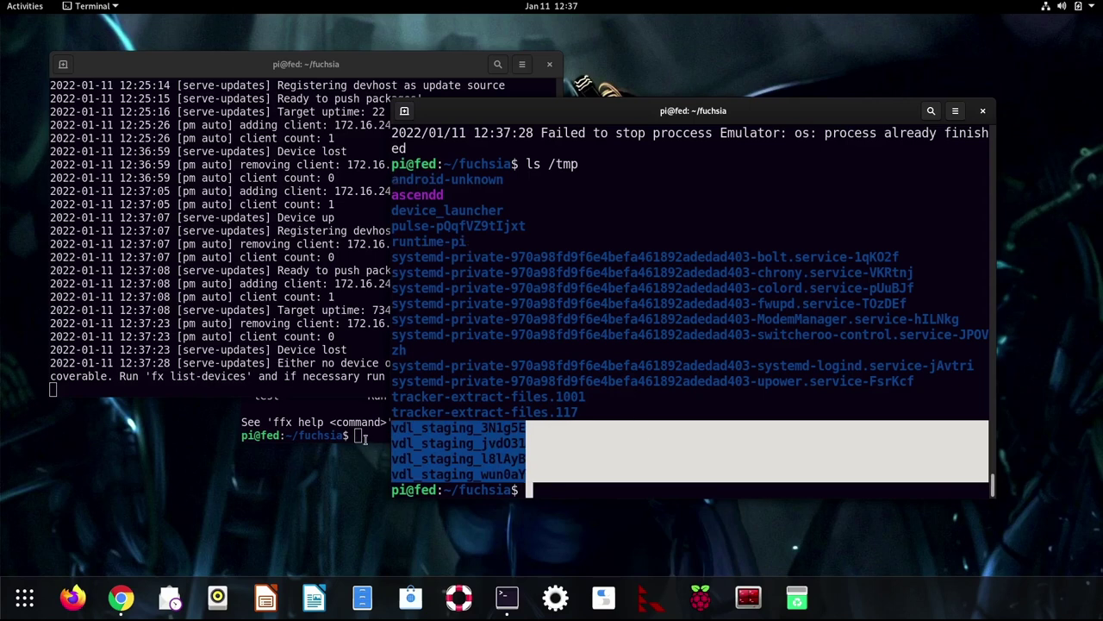
pyautogui.click(555, 491)
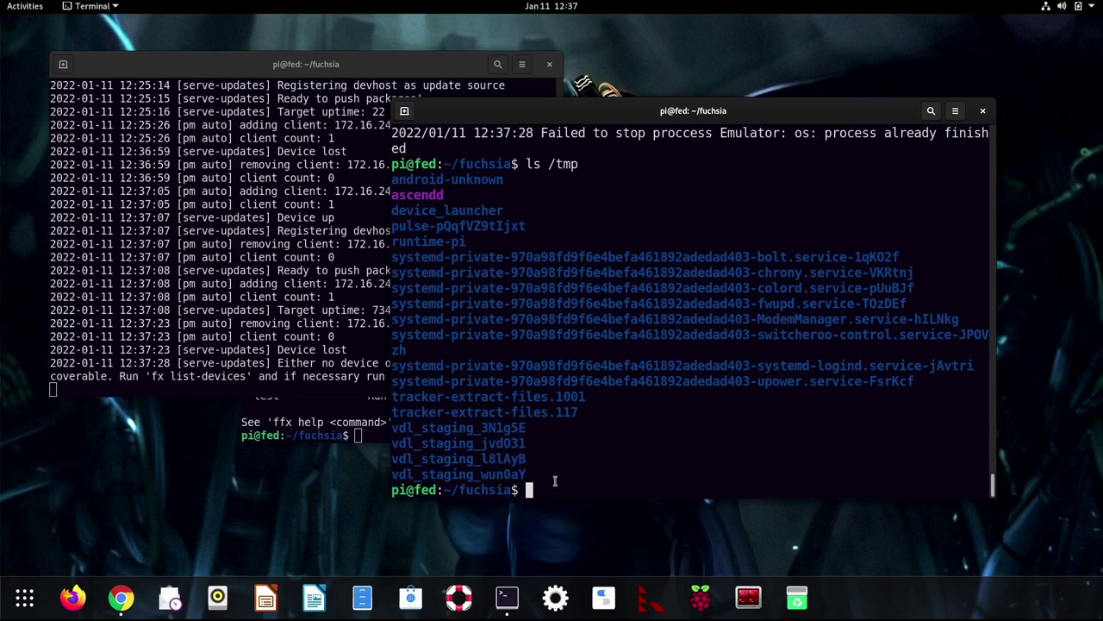
pyautogui.press('Return')
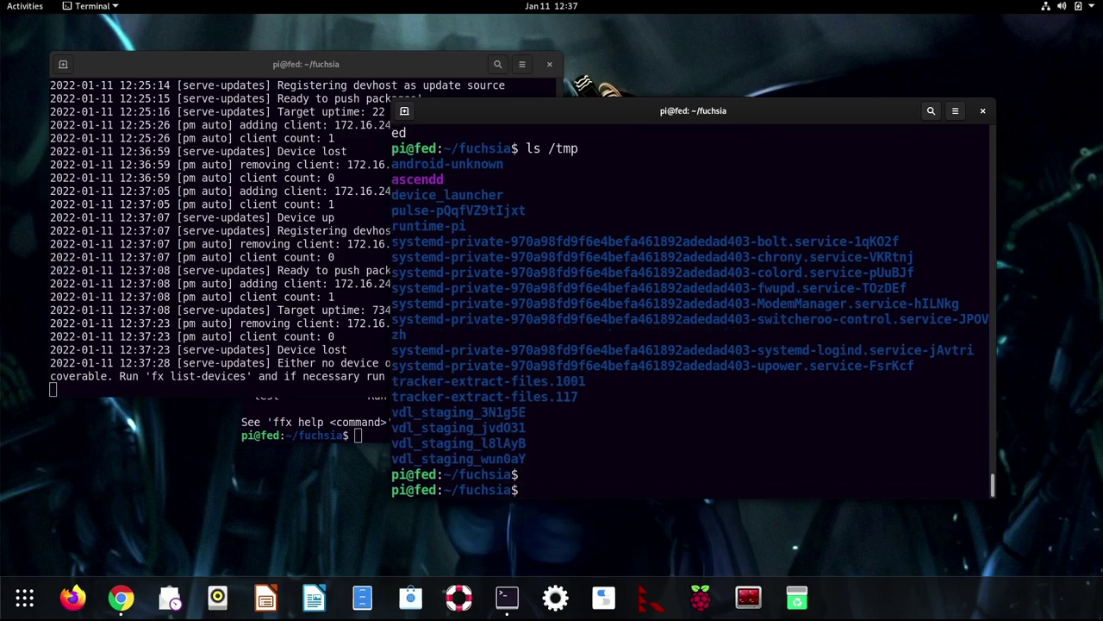